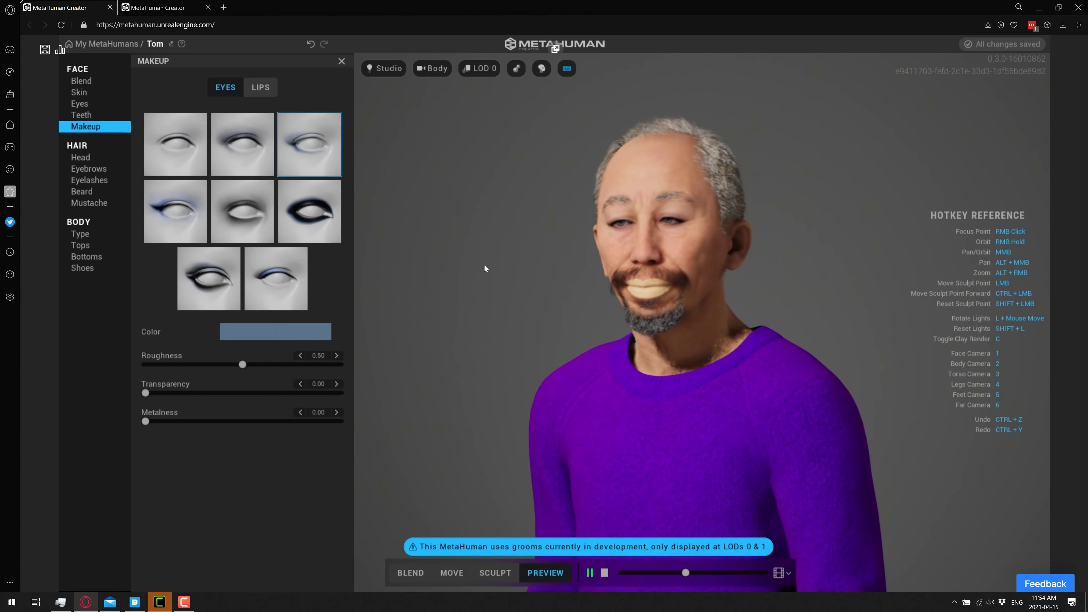
# Show the MetaHuman editor full screen and check the My MetaHumans collection in Quixel Bridge before returning to the editor
pyautogui.press('F11')
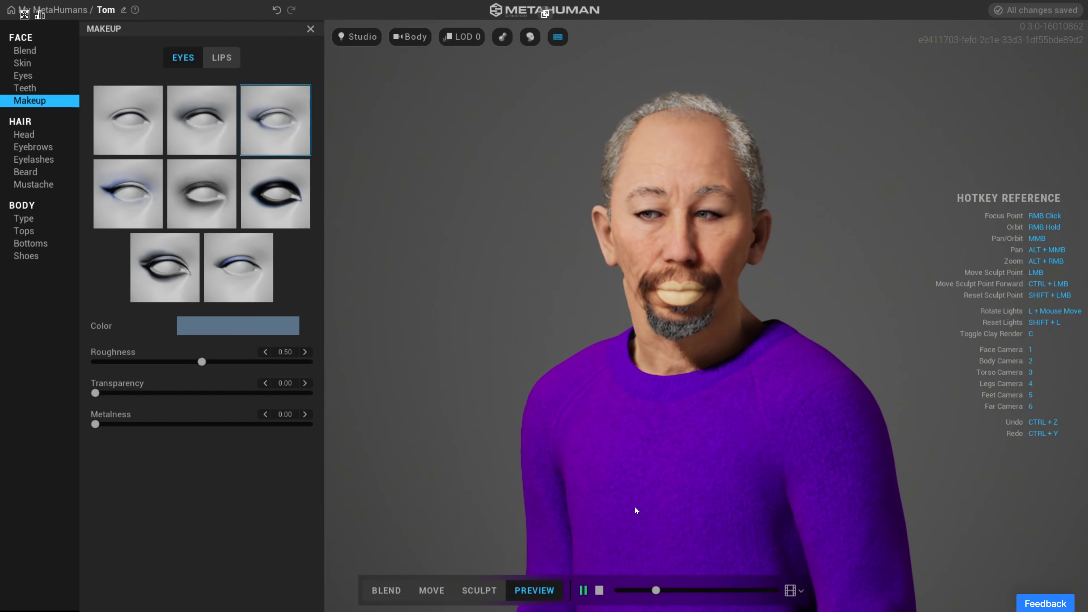
pyautogui.hotkey('alt', 'Tab')
pyautogui.press('Tab')
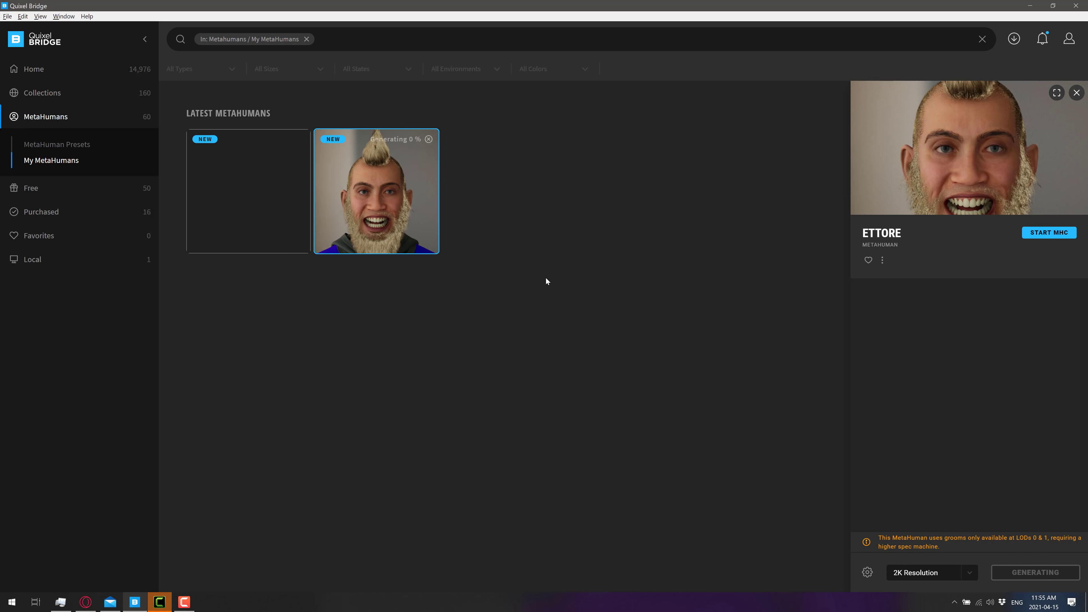
pyautogui.hotkey('alt', 'Tab')
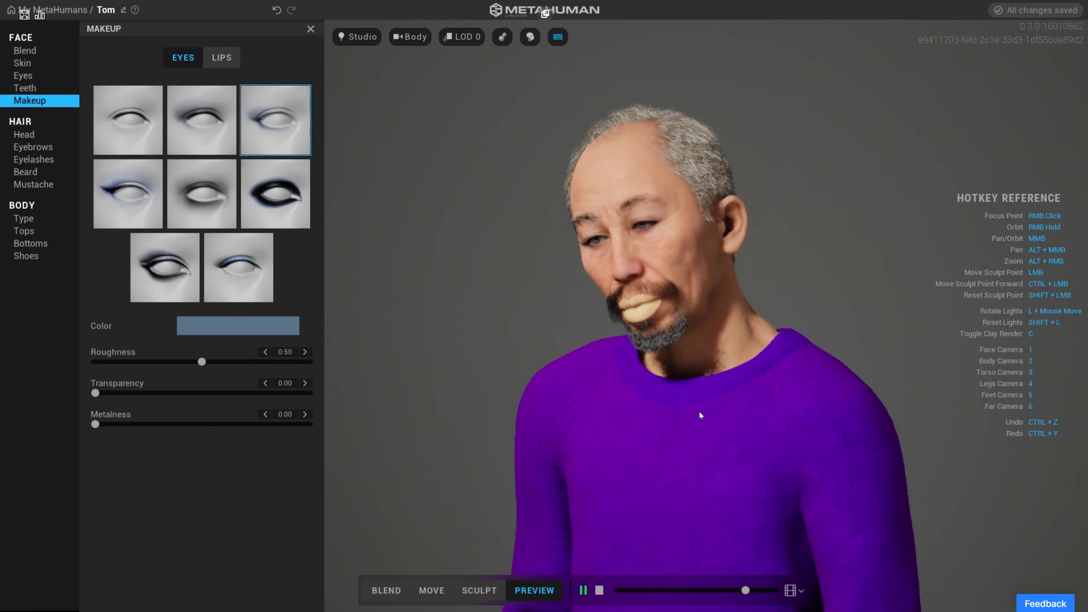
# Leave the current character and create a new MetaHuman from the Bryan preset
pyautogui.click(11, 10)
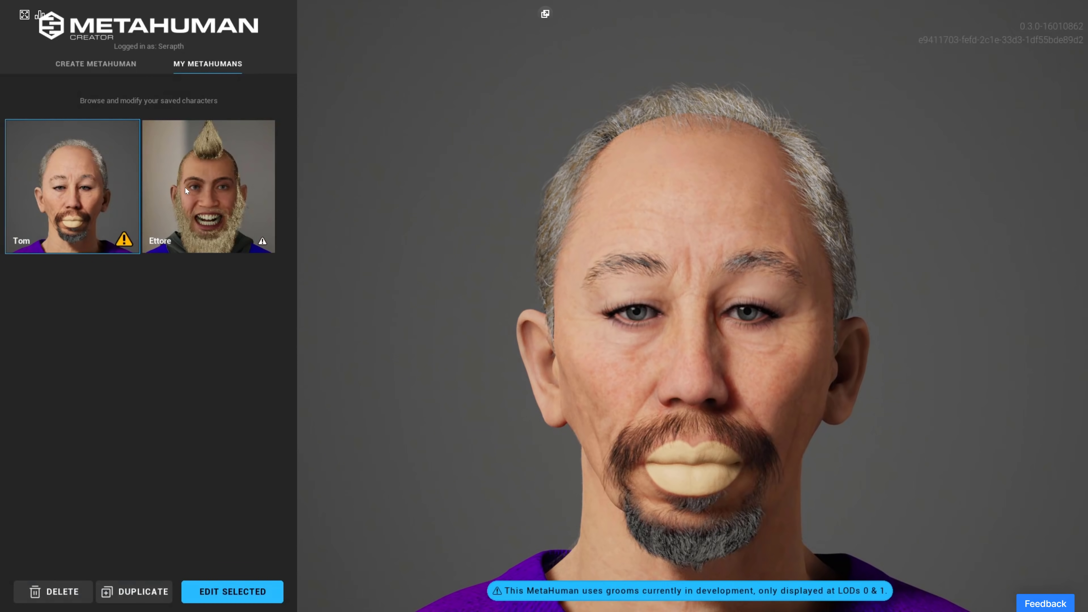
pyautogui.click(102, 70)
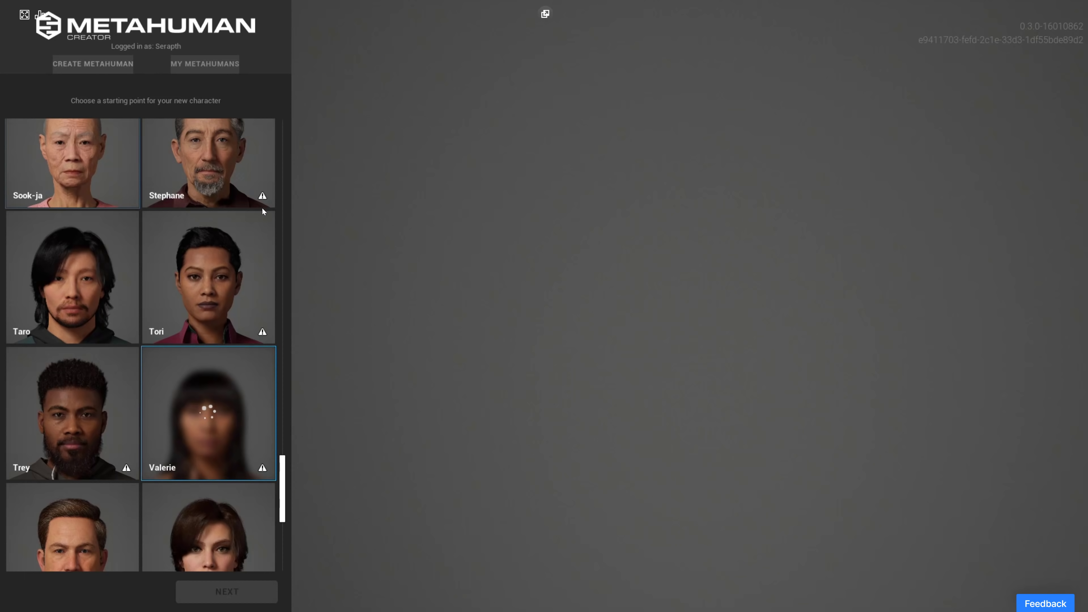
pyautogui.moveTo(262, 193)
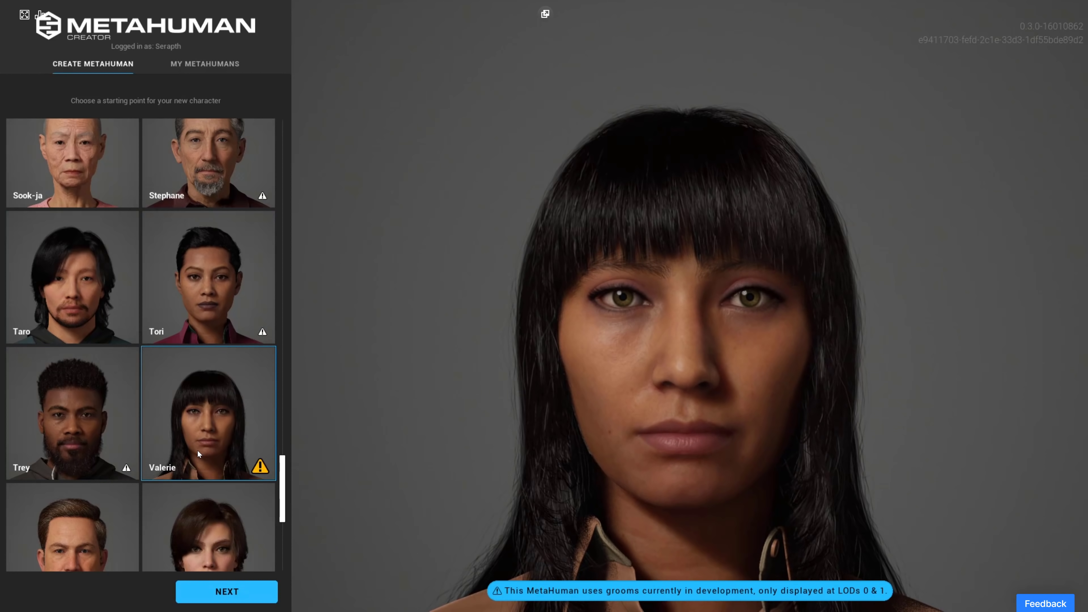
pyautogui.scroll(-5, 198, 453)
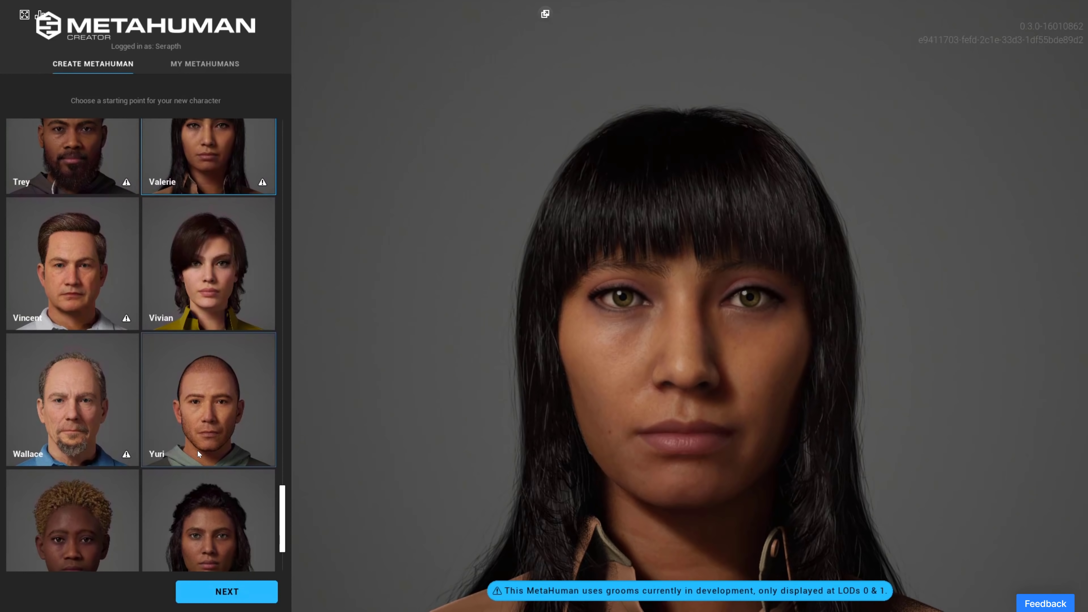
pyautogui.scroll(-3, 198, 453)
pyautogui.scroll(20, 198, 453)
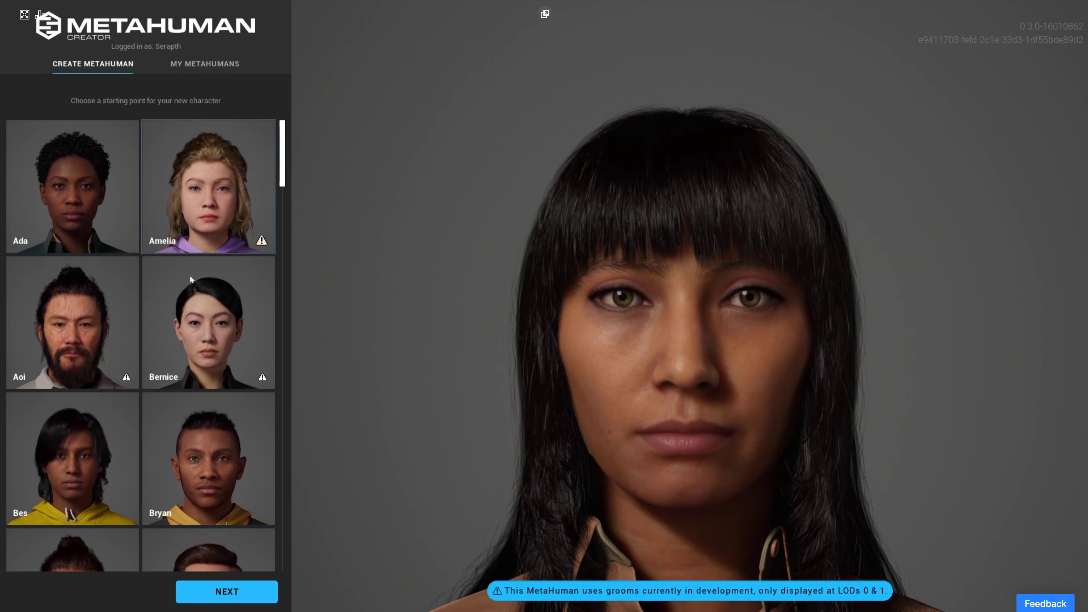
pyautogui.moveTo(259, 243)
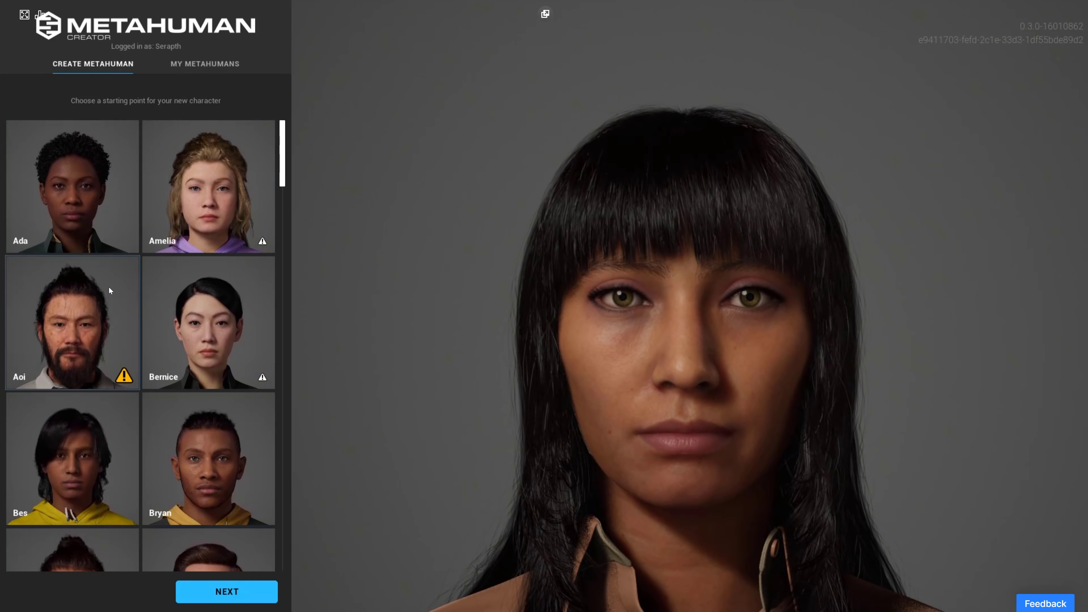
pyautogui.scroll(-5, 109, 287)
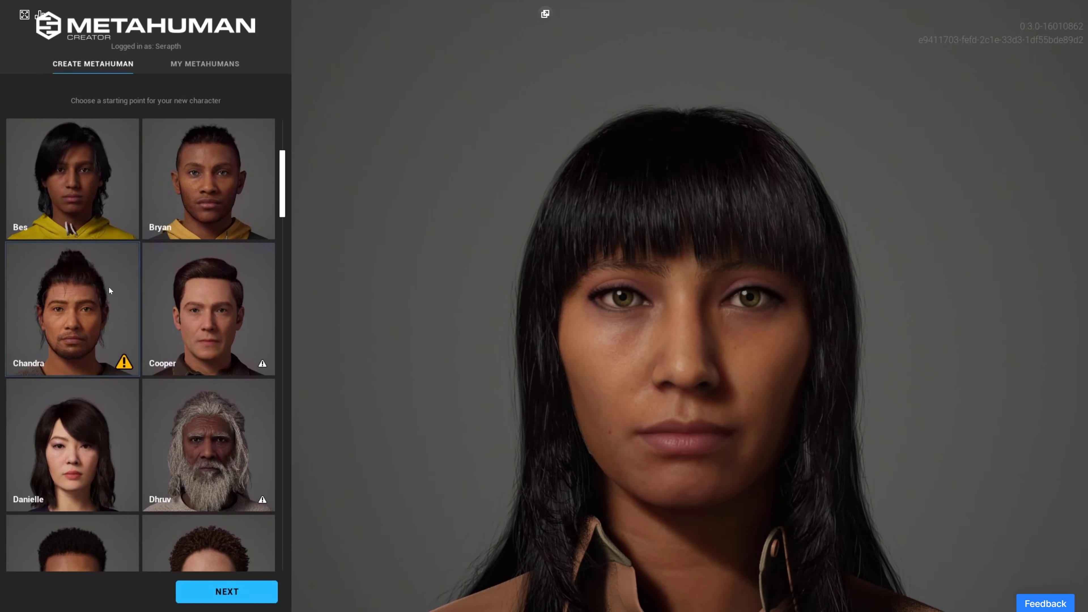
pyautogui.click(187, 196)
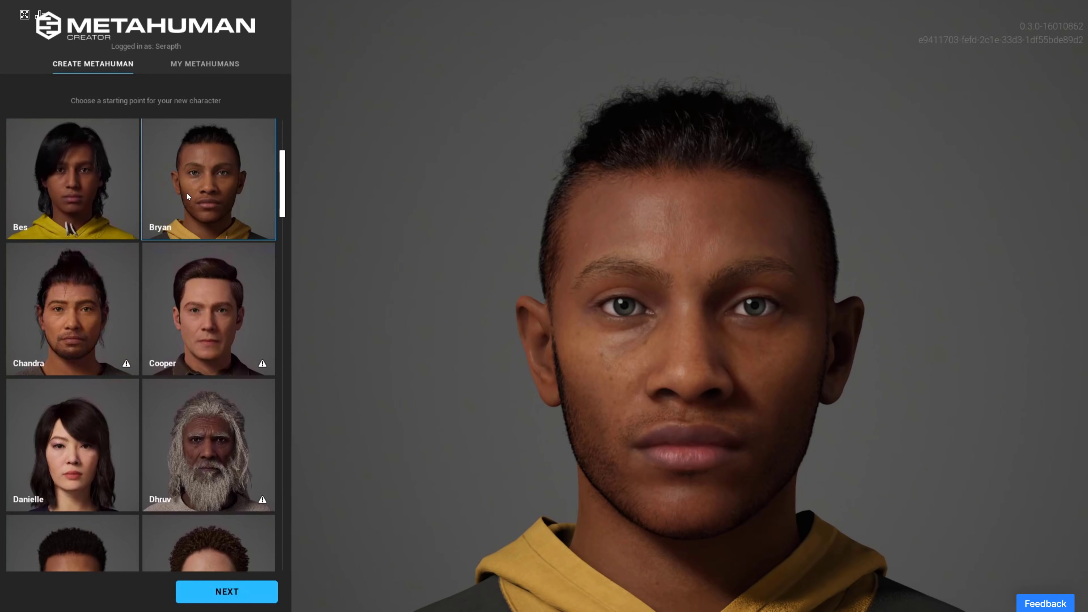
pyautogui.click(227, 597)
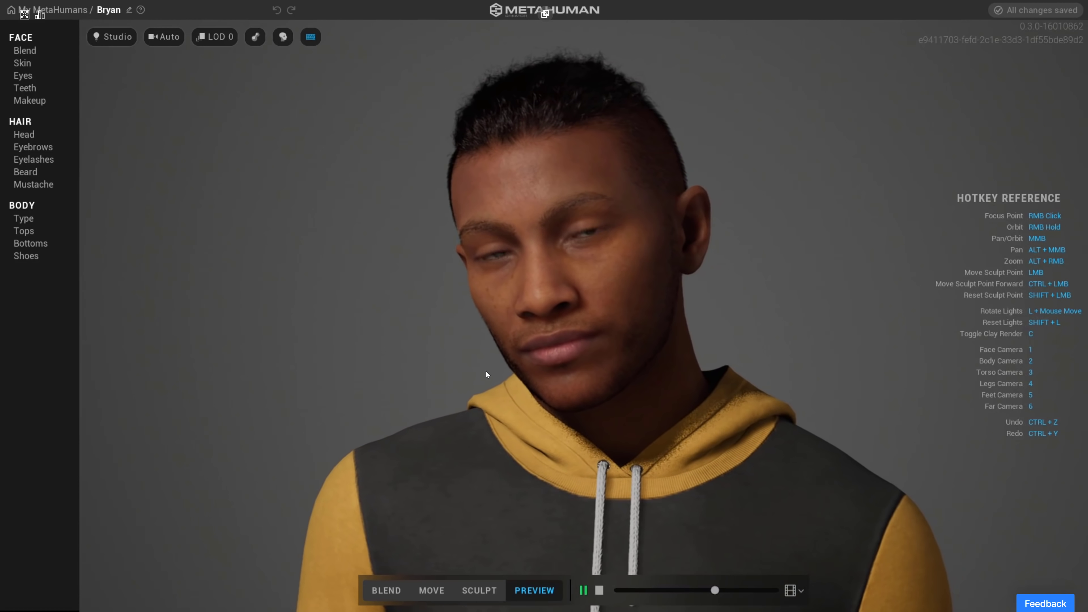
# Stop the preview animation and inspect the character with the Face, Torso and Feet cameras, ending on the Face camera
pyautogui.click(598, 590)
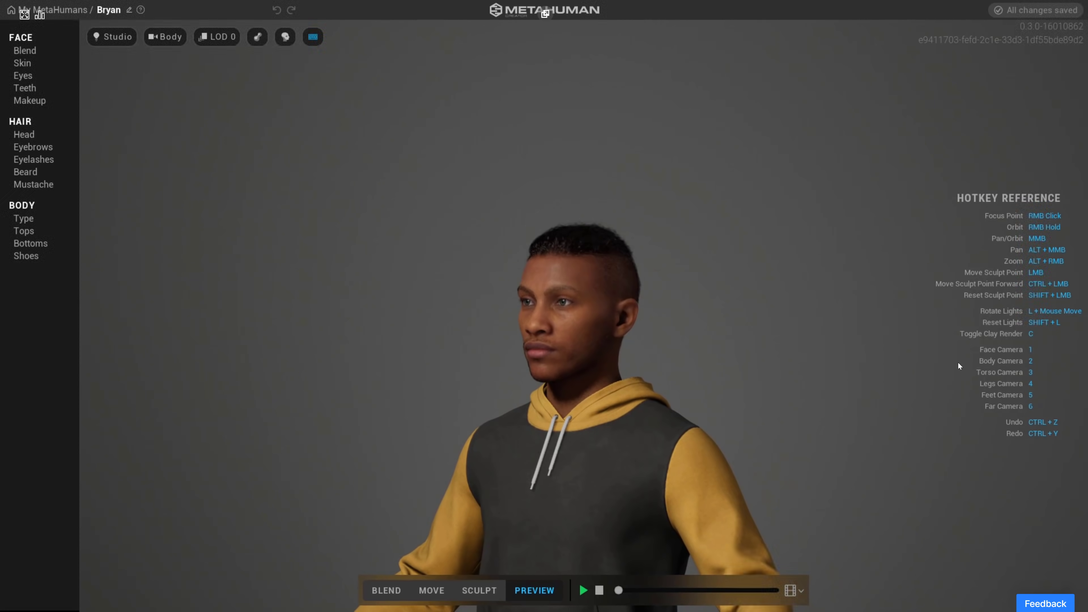
pyautogui.press('1')
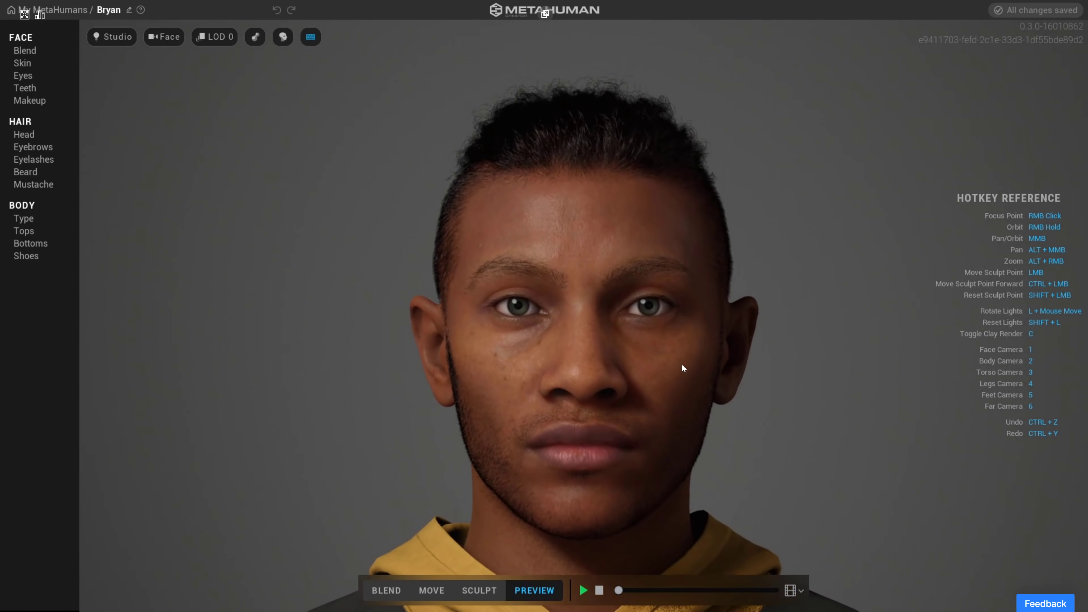
pyautogui.press('3')
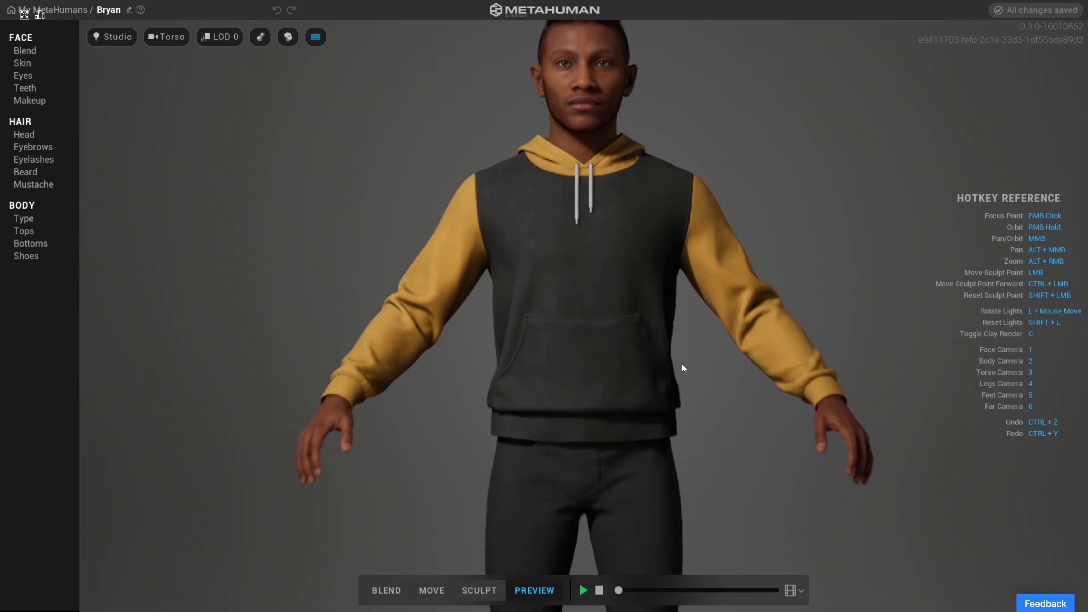
pyautogui.press('5')
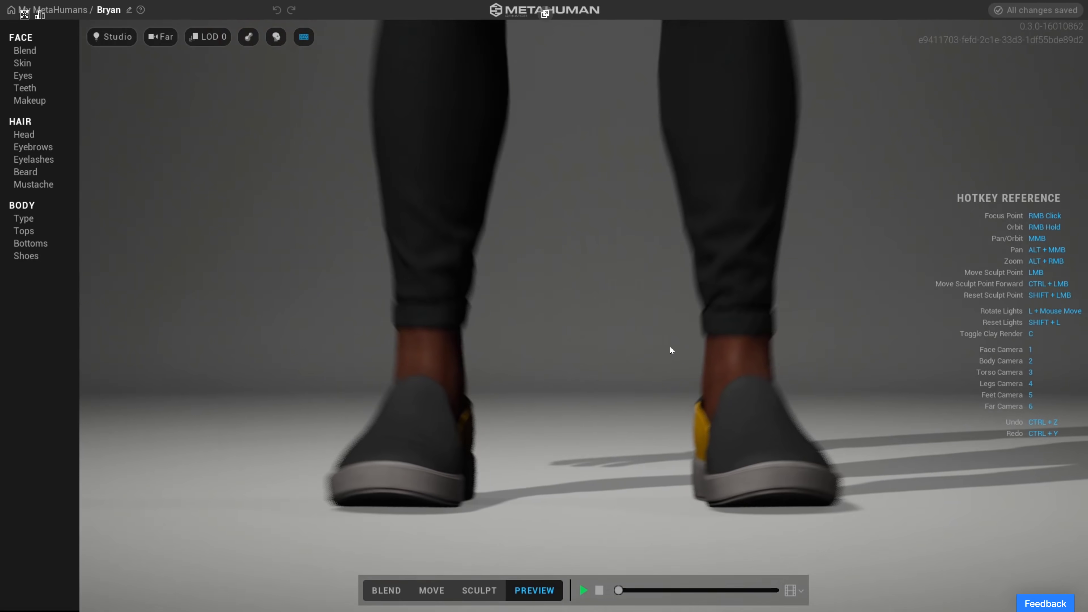
pyautogui.press('1')
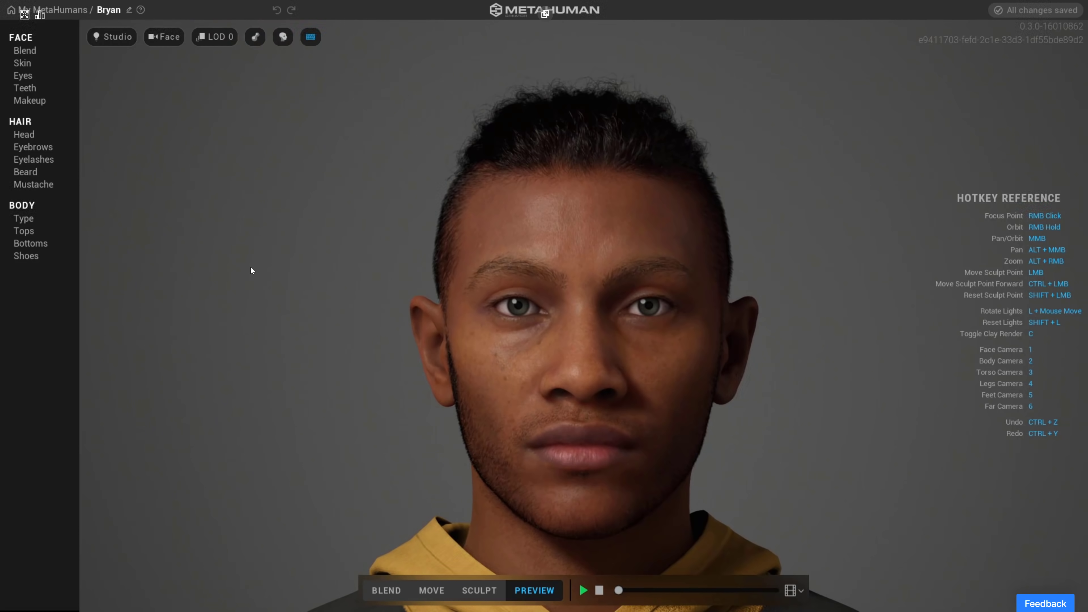
pyautogui.click(24, 231)
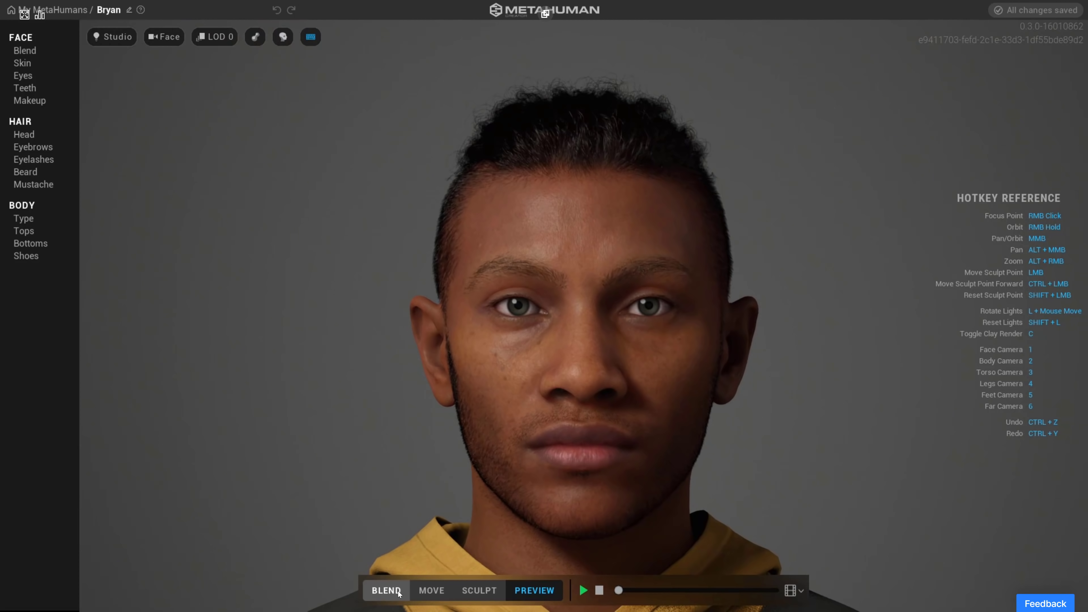
# Use Move mode to reposition the control points of the eyebrow, nose and chin regions
pyautogui.click(431, 590)
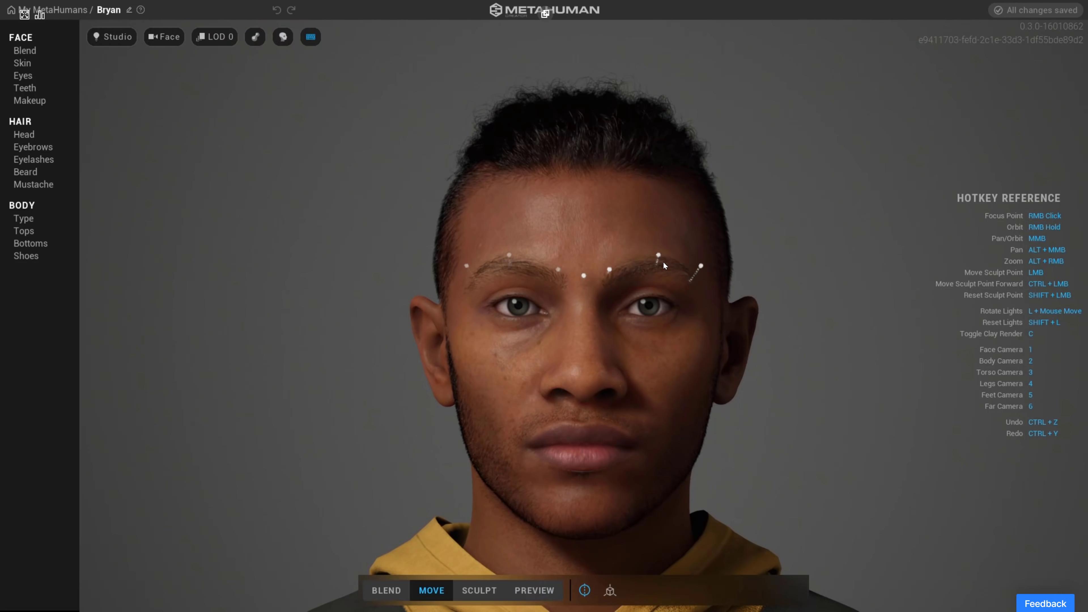
pyautogui.moveTo(663, 261)
pyautogui.mouseDown()
pyautogui.moveTo(661, 214)
pyautogui.moveTo(647, 266)
pyautogui.moveTo(652, 309)
pyautogui.moveTo(657, 262)
pyautogui.mouseUp()
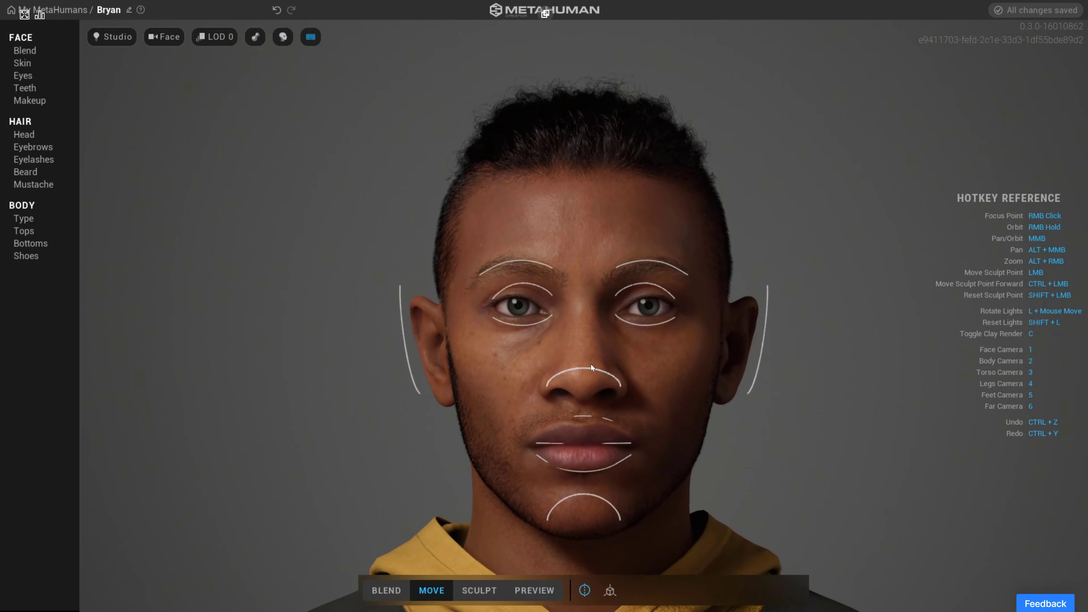
pyautogui.click(591, 367)
pyautogui.moveTo(589, 340)
pyautogui.mouseDown()
pyautogui.moveTo(579, 418)
pyautogui.moveTo(580, 311)
pyautogui.mouseUp()
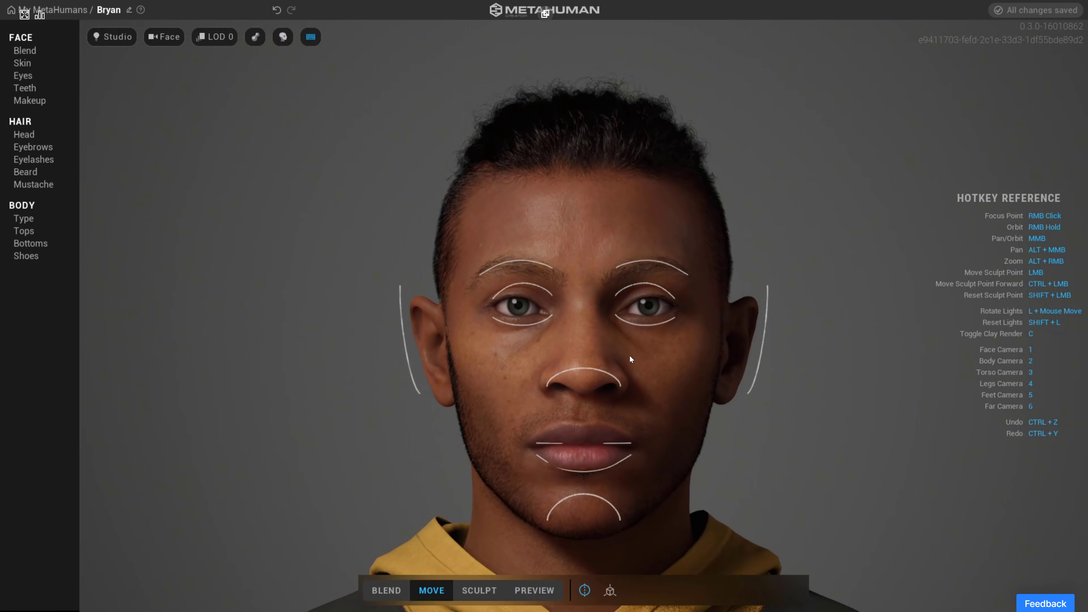
pyautogui.click(588, 368)
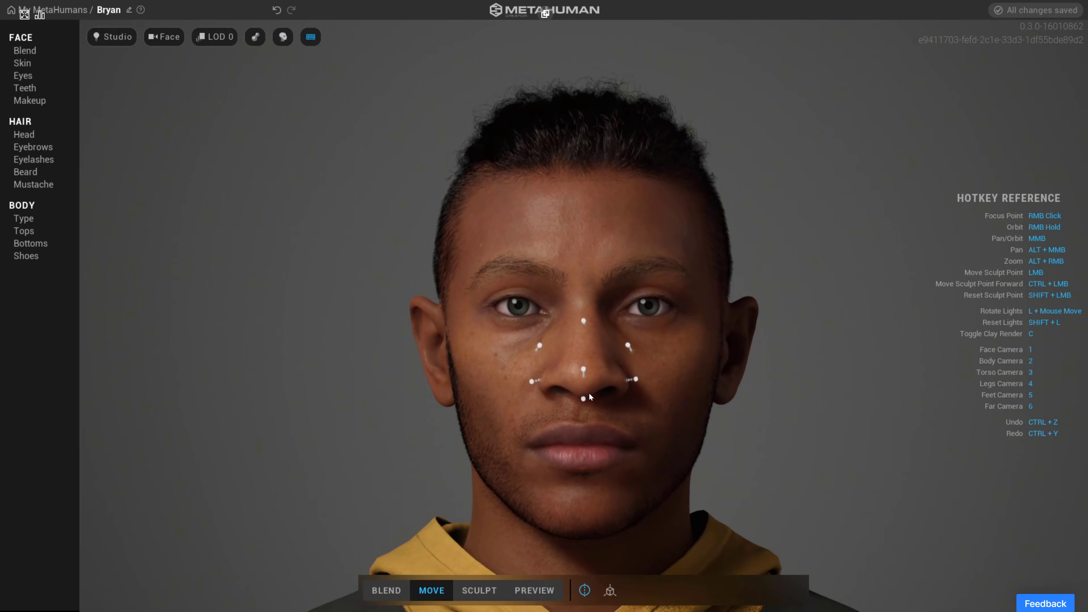
pyautogui.moveTo(583, 495); pyautogui.dragTo(580, 516)
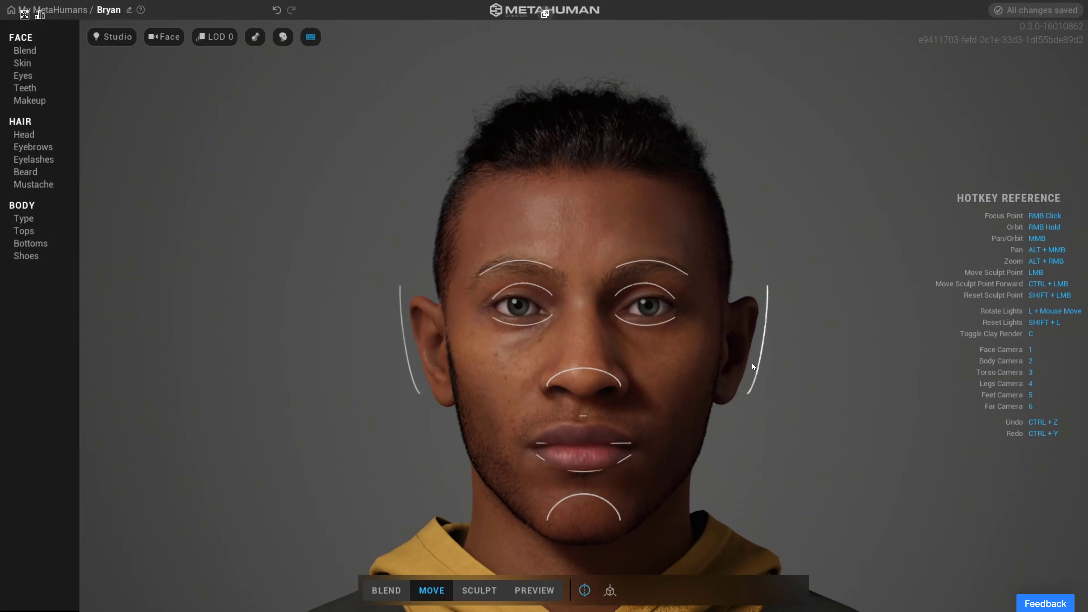
# Reshape and reposition the ears in Move mode, checking them from the side and front
pyautogui.moveTo(761, 357)
pyautogui.moveTo(761, 357)
pyautogui.mouseDown()
pyautogui.moveTo(864, 354)
pyautogui.moveTo(898, 328)
pyautogui.moveTo(869, 197)
pyautogui.moveTo(865, 362)
pyautogui.moveTo(885, 234)
pyautogui.moveTo(874, 274)
pyautogui.mouseUp()
pyautogui.moveTo(689, 449); pyautogui.dragTo(534, 455, button='right')
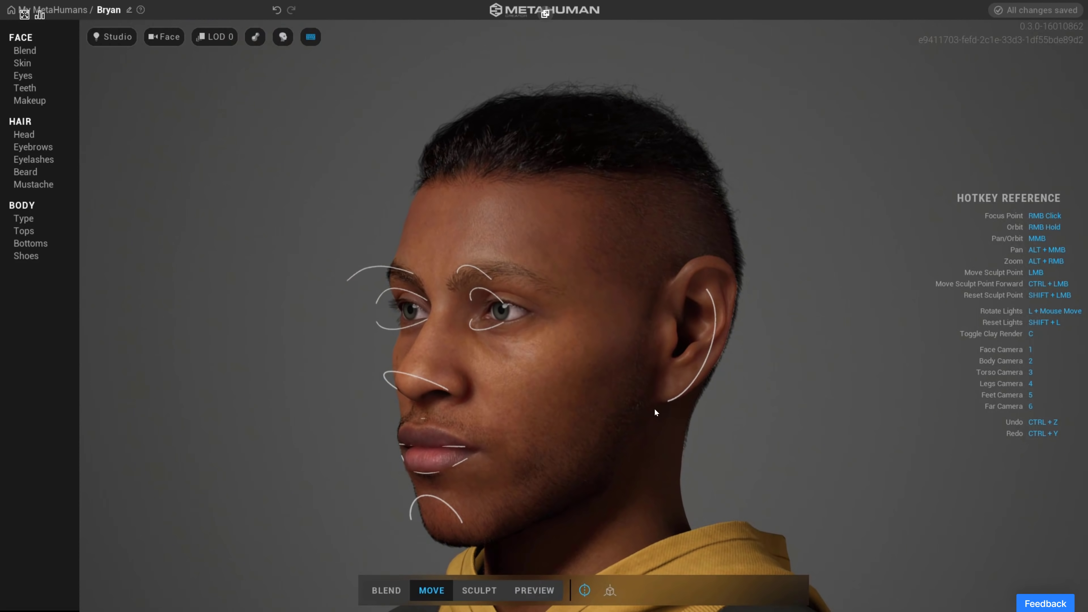
pyautogui.moveTo(712, 345); pyautogui.dragTo(682, 389)
pyautogui.moveTo(739, 442); pyautogui.dragTo(921, 443, button='right')
pyautogui.moveTo(754, 350); pyautogui.dragTo(729, 354)
pyautogui.moveTo(823, 420); pyautogui.dragTo(923, 426, button='right')
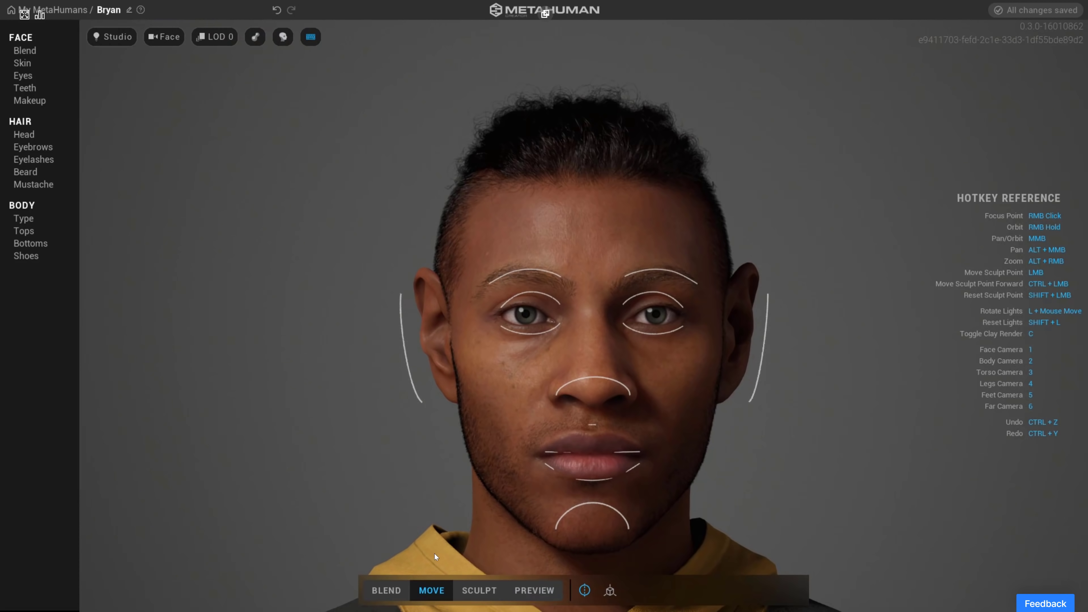
# Use Sculpt mode to adjust individual control points on the jaw, cheeks, forehead and ears
pyautogui.click(483, 587)
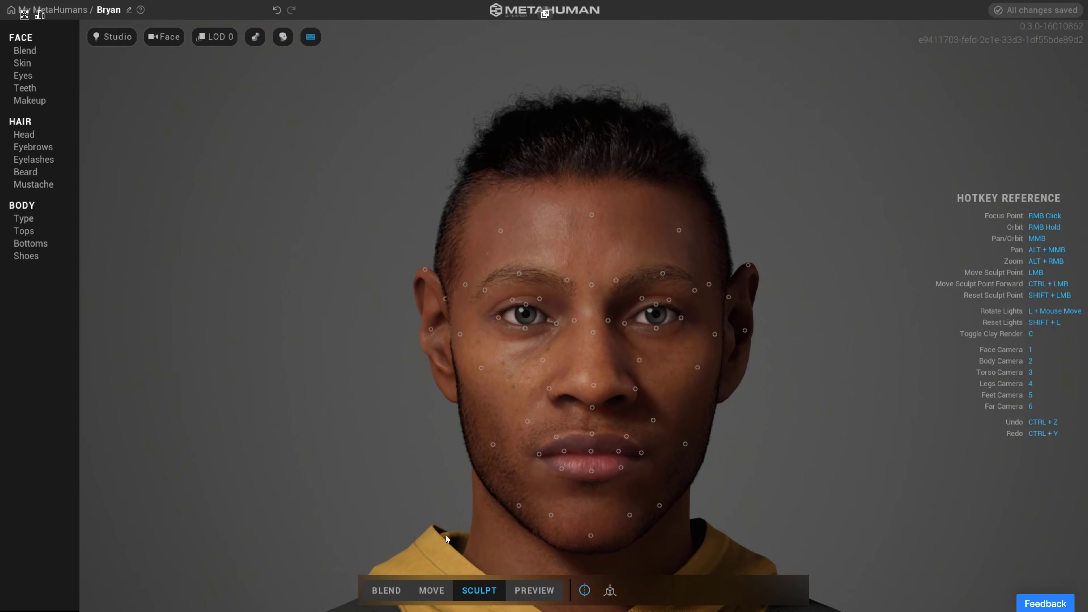
pyautogui.moveTo(685, 445)
pyautogui.mouseDown()
pyautogui.moveTo(660, 421)
pyautogui.moveTo(720, 471)
pyautogui.moveTo(756, 479)
pyautogui.moveTo(693, 445)
pyautogui.mouseUp()
pyautogui.moveTo(699, 368)
pyautogui.mouseDown()
pyautogui.moveTo(736, 370)
pyautogui.moveTo(644, 363)
pyautogui.moveTo(755, 380)
pyautogui.mouseUp()
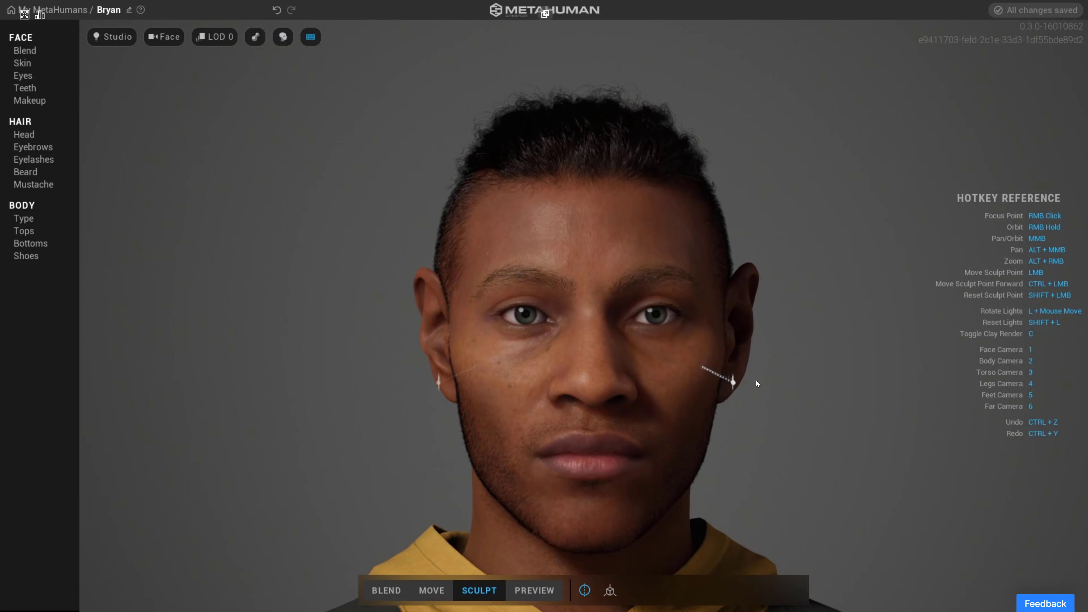
pyautogui.moveTo(678, 231)
pyautogui.mouseDown()
pyautogui.moveTo(685, 211)
pyautogui.moveTo(679, 228)
pyautogui.mouseUp()
pyautogui.moveTo(745, 328); pyautogui.dragTo(728, 328)
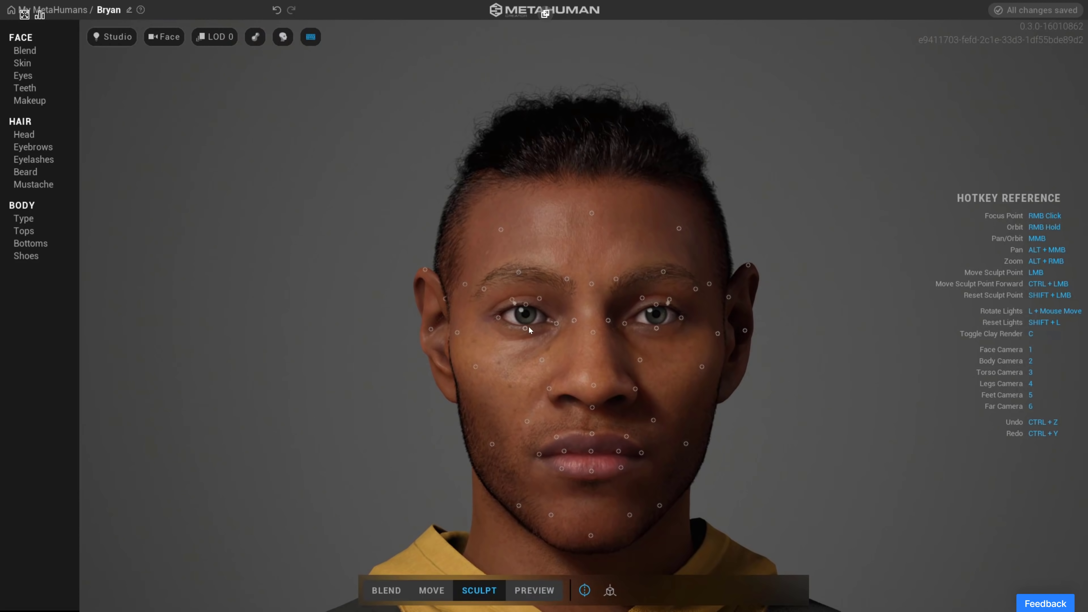
pyautogui.moveTo(432, 329)
pyautogui.mouseDown()
pyautogui.moveTo(461, 330)
pyautogui.moveTo(432, 330)
pyautogui.mouseUp()
pyautogui.moveTo(429, 270); pyautogui.dragTo(421, 264)
# Fill the three Blend slots with Aoi at the top, Bernice at lower right and the dark-haired, stubbled man at lower left
pyautogui.click(379, 590)
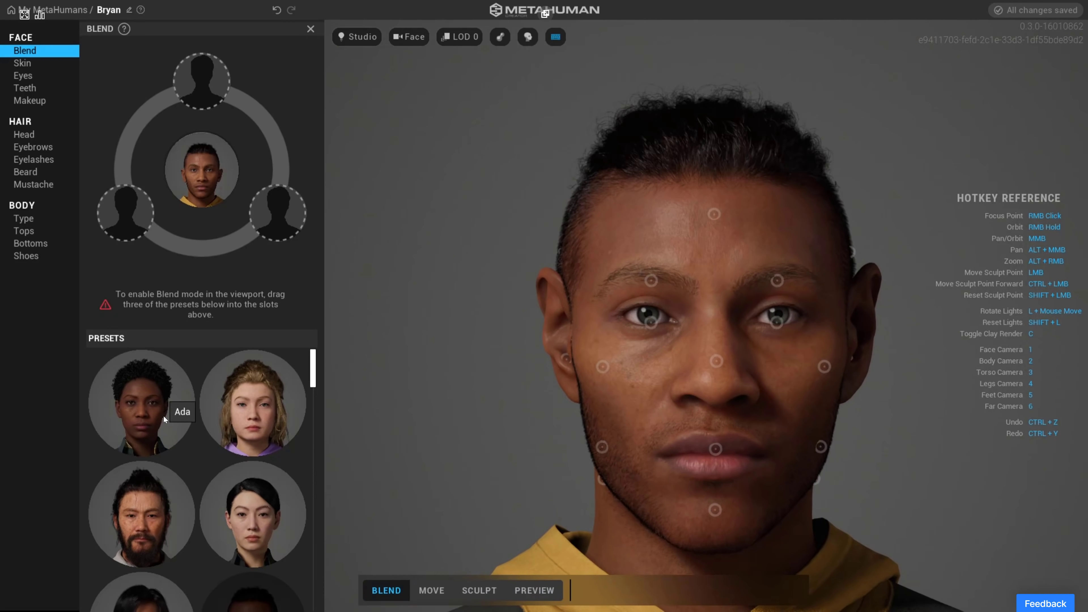
pyautogui.scroll(-1, 220, 458)
pyautogui.scroll(1, 219, 458)
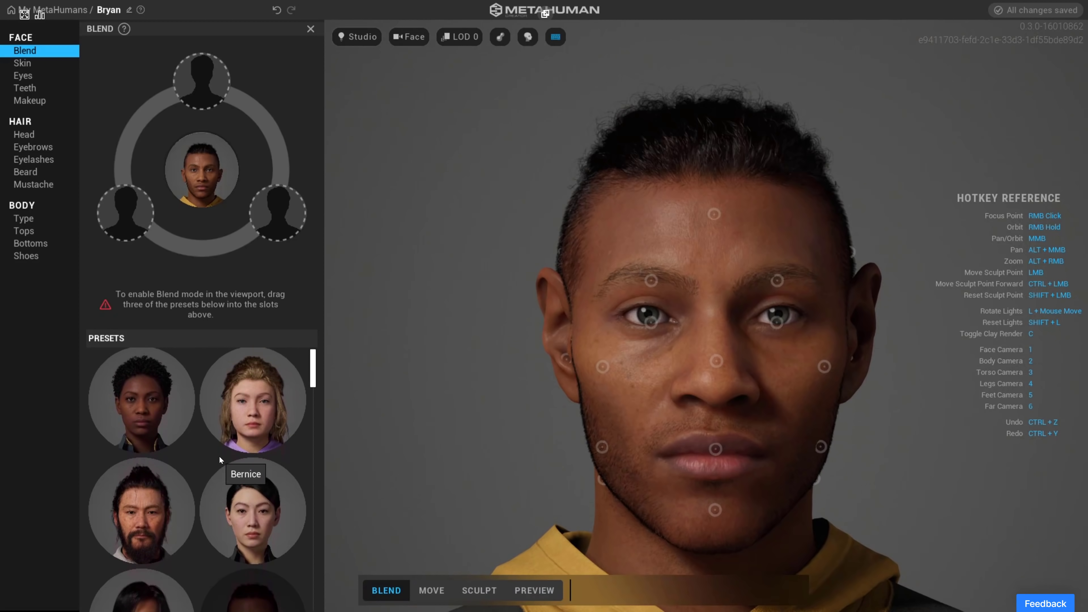
pyautogui.moveTo(157, 512); pyautogui.dragTo(206, 77)
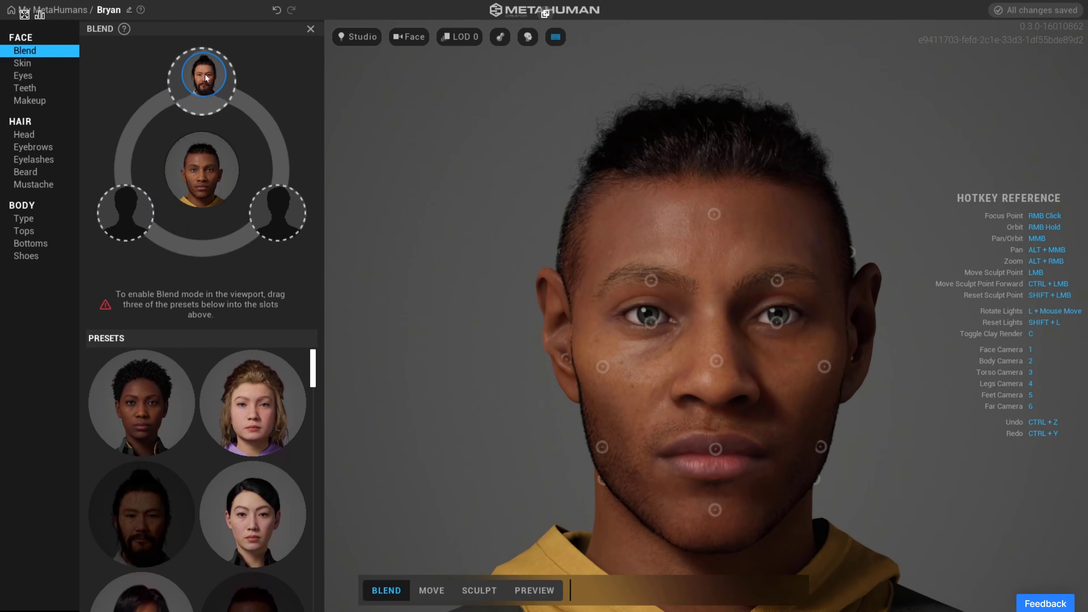
pyautogui.scroll(-2, 167, 460)
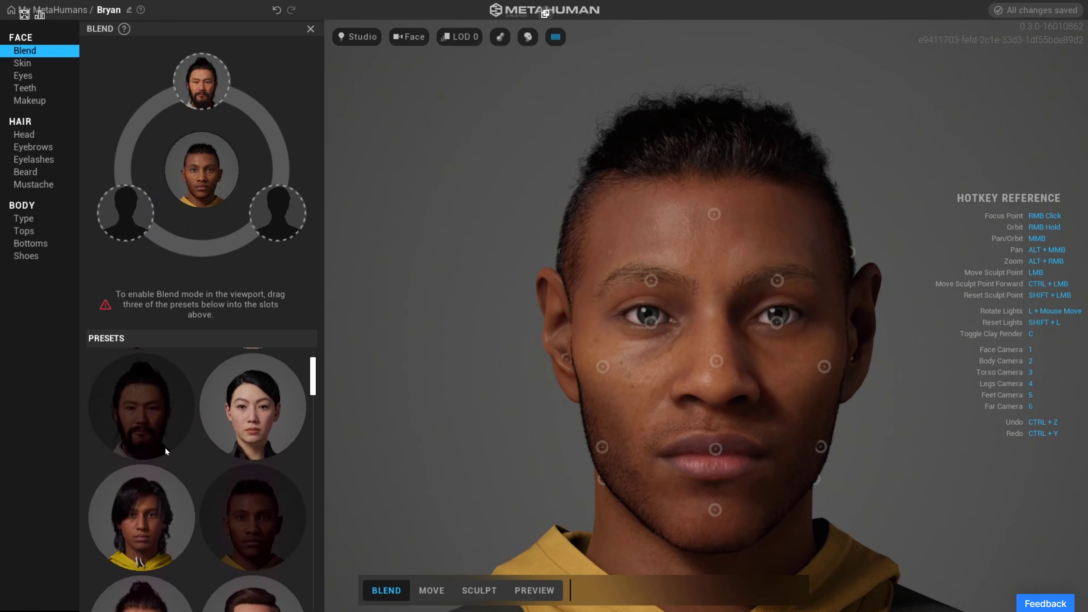
pyautogui.moveTo(240, 433); pyautogui.dragTo(278, 214)
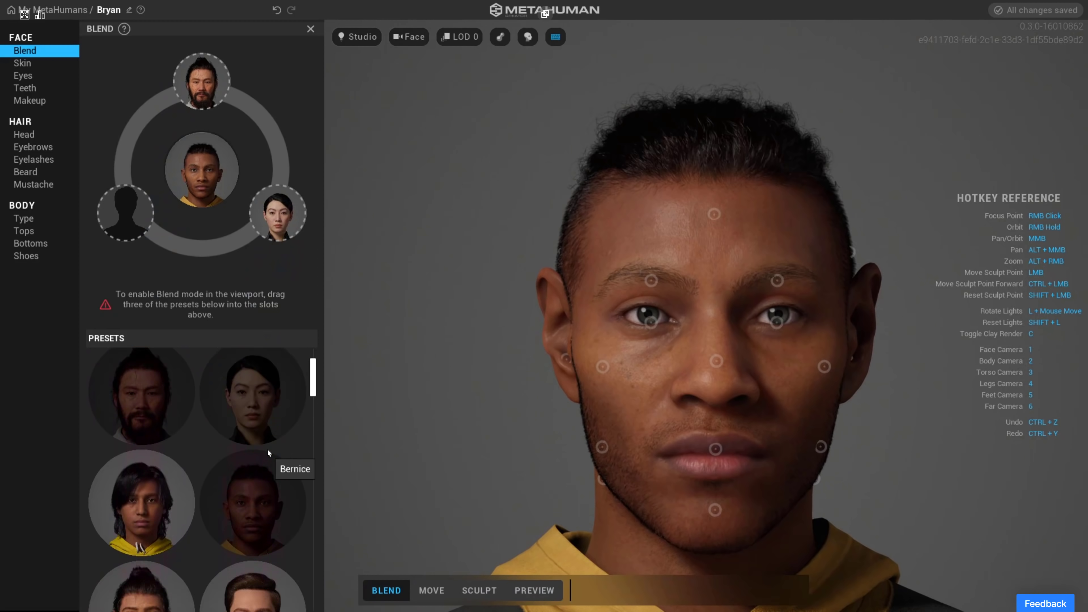
pyautogui.scroll(-6, 266, 445)
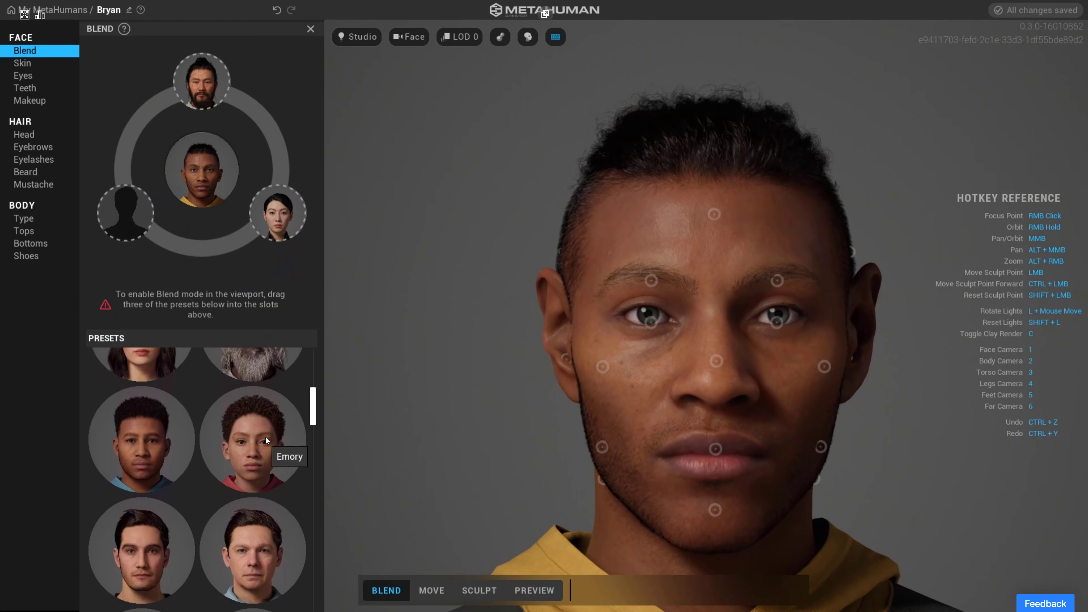
pyautogui.scroll(-2, 265, 436)
pyautogui.moveTo(158, 428); pyautogui.dragTo(124, 213)
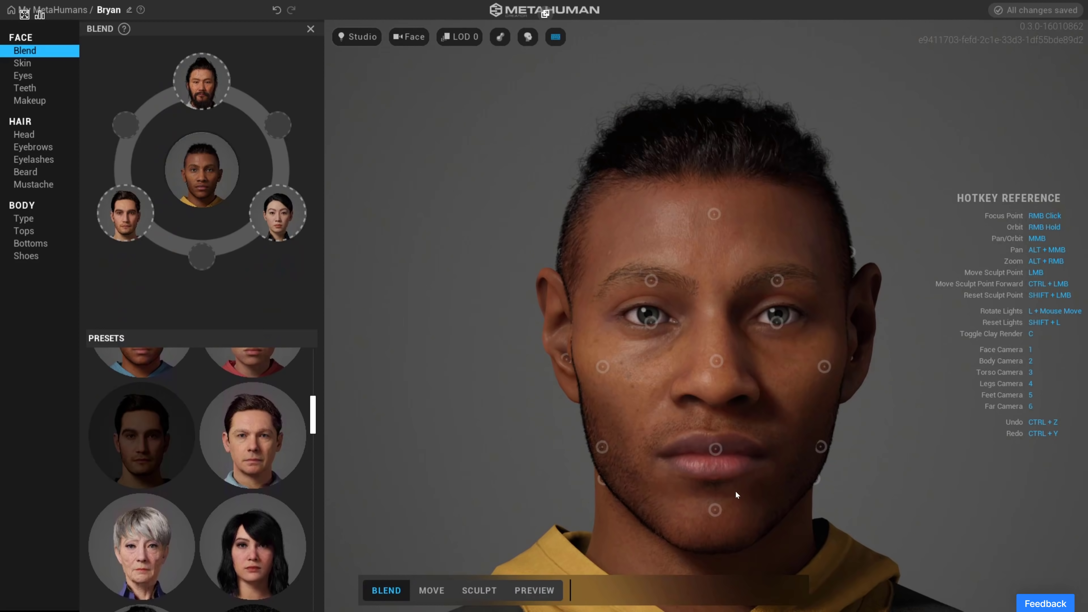
# Add the black-haired woman with bangs as a fourth blend preset and blend the chin and eye regions toward the surrounding presets
pyautogui.moveTo(716, 511); pyautogui.dragTo(717, 511)
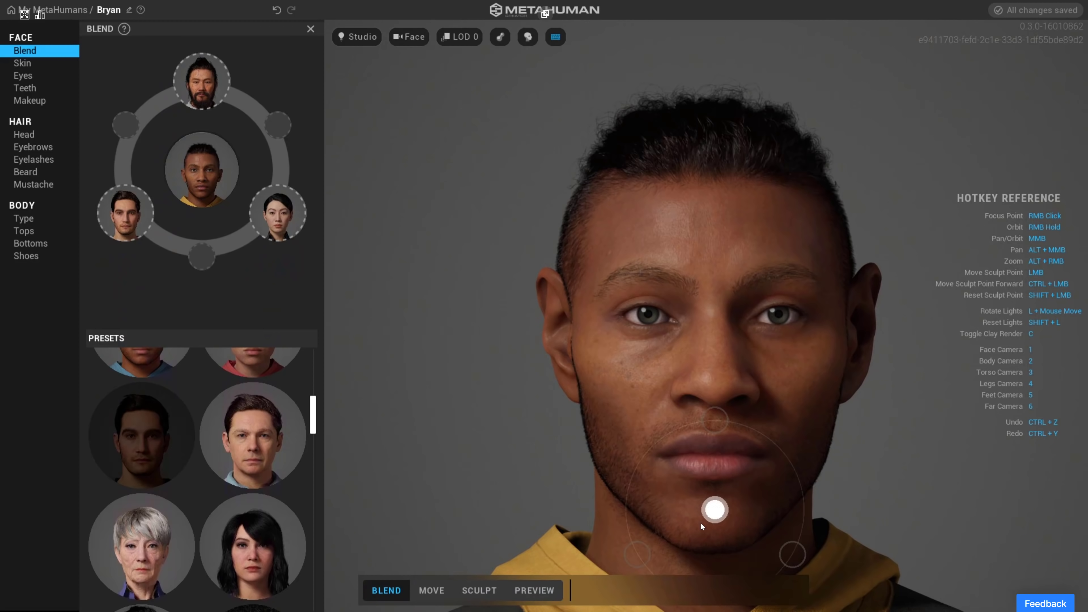
pyautogui.moveTo(717, 512)
pyautogui.mouseDown()
pyautogui.moveTo(723, 420)
pyautogui.moveTo(716, 503)
pyautogui.moveTo(771, 534)
pyautogui.moveTo(719, 508)
pyautogui.moveTo(626, 556)
pyautogui.mouseUp()
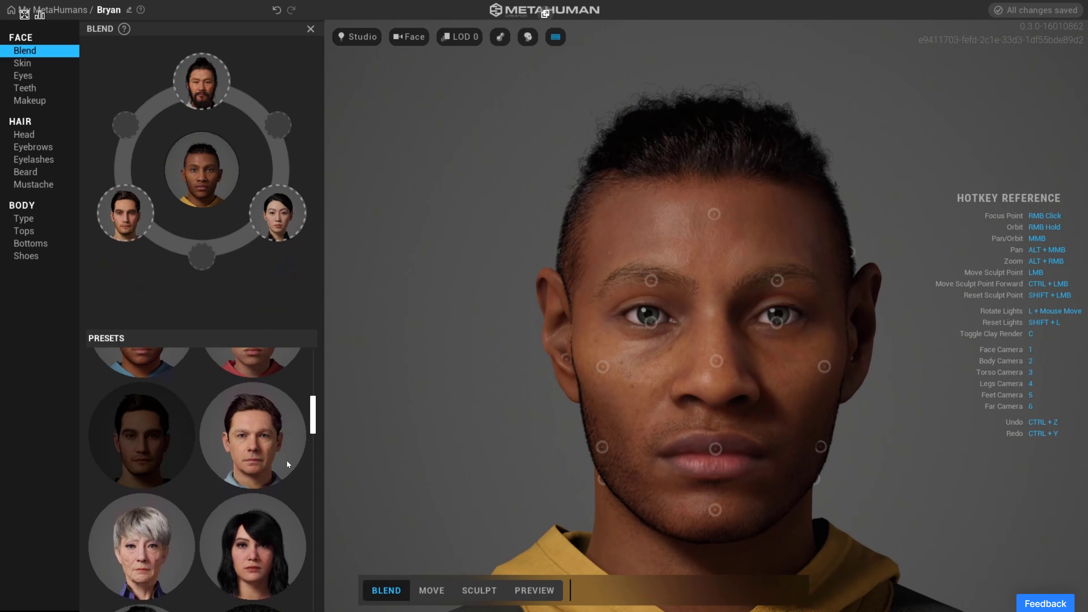
pyautogui.moveTo(269, 555); pyautogui.dragTo(277, 125)
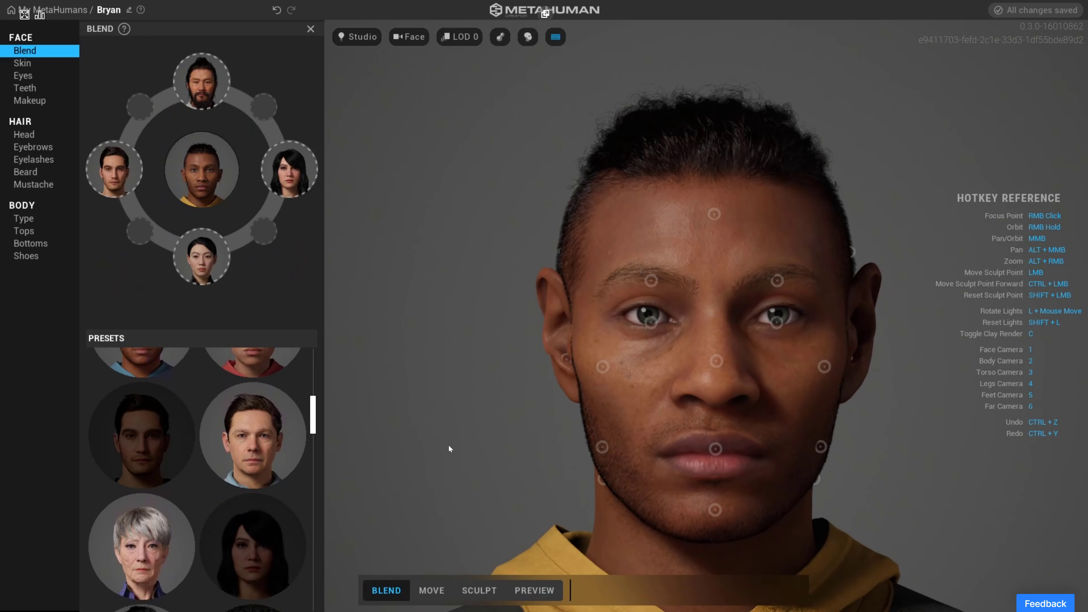
pyautogui.moveTo(717, 509)
pyautogui.mouseDown()
pyautogui.moveTo(809, 508)
pyautogui.moveTo(723, 399)
pyautogui.moveTo(710, 586)
pyautogui.moveTo(614, 497)
pyautogui.mouseUp()
pyautogui.moveTo(654, 320)
pyautogui.mouseDown()
pyautogui.moveTo(554, 330)
pyautogui.moveTo(744, 323)
pyautogui.mouseUp()
pyautogui.moveTo(651, 234)
pyautogui.mouseDown()
pyautogui.moveTo(666, 248)
pyautogui.moveTo(650, 208)
pyautogui.moveTo(649, 439)
pyautogui.moveTo(551, 339)
pyautogui.moveTo(750, 332)
pyautogui.moveTo(687, 274)
pyautogui.moveTo(652, 219)
pyautogui.mouseUp()
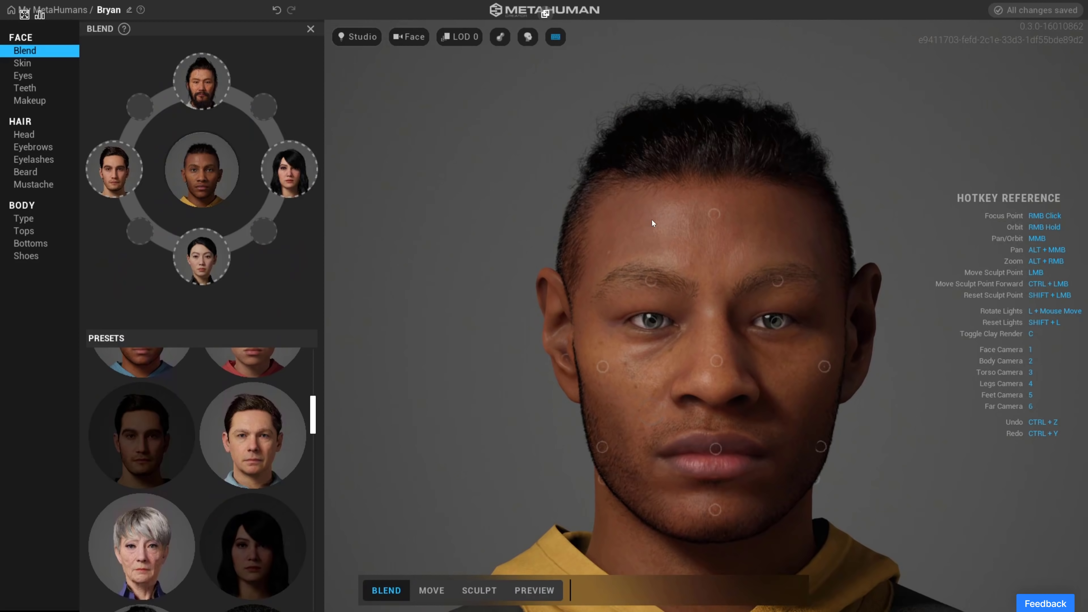
# Browse the presets and fill the two remaining right-hand blend slots with the curly-haired preset in red and the short-haired man in blue
pyautogui.scroll(-10, 243, 497)
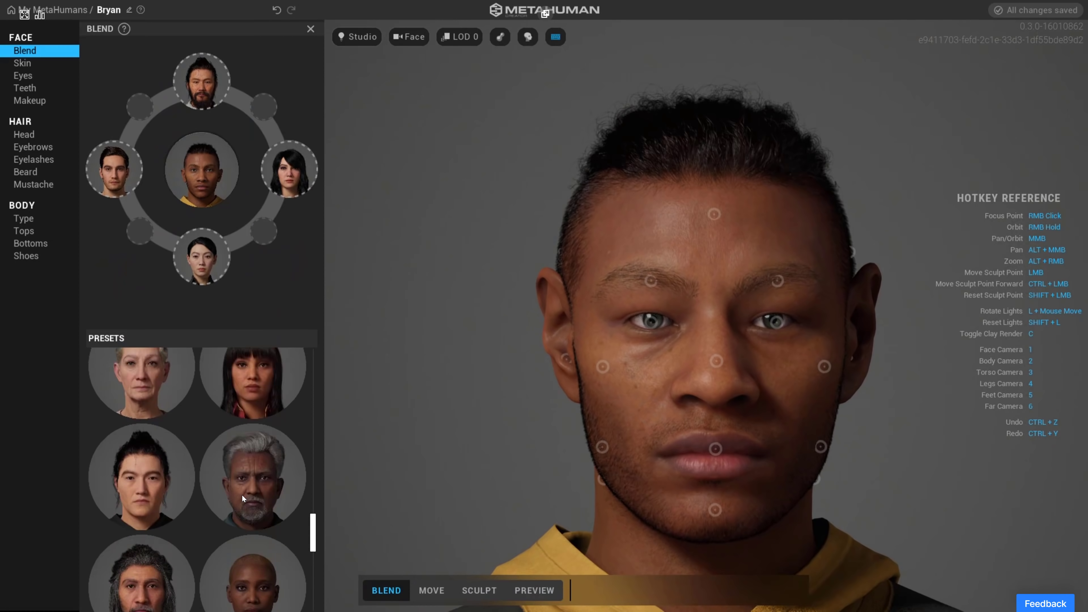
pyautogui.scroll(4, 234, 481)
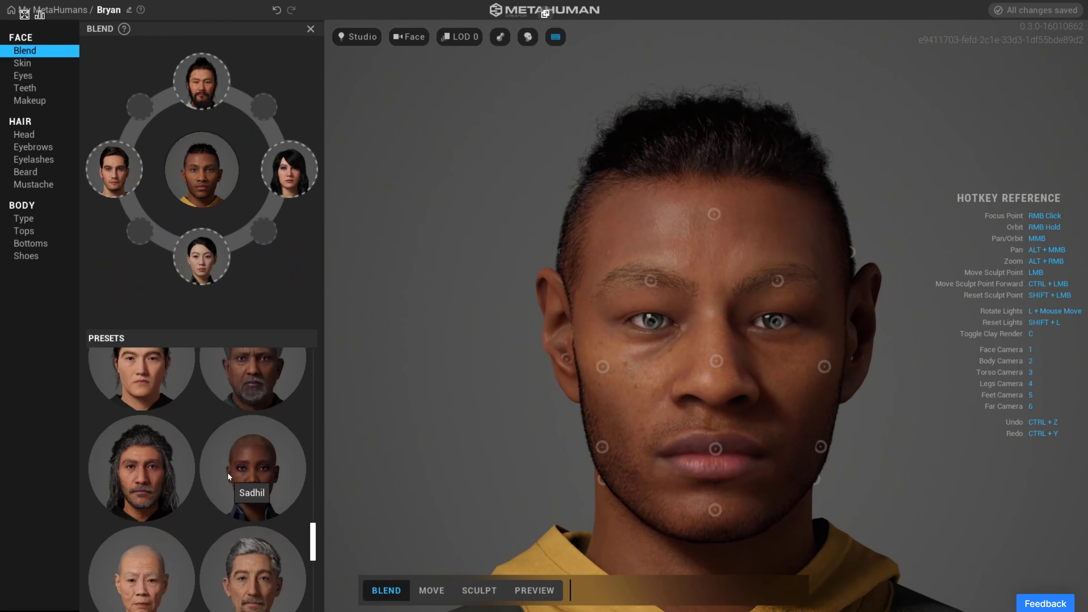
pyautogui.scroll(-4, 228, 474)
pyautogui.scroll(2, 227, 471)
pyautogui.scroll(6, 226, 469)
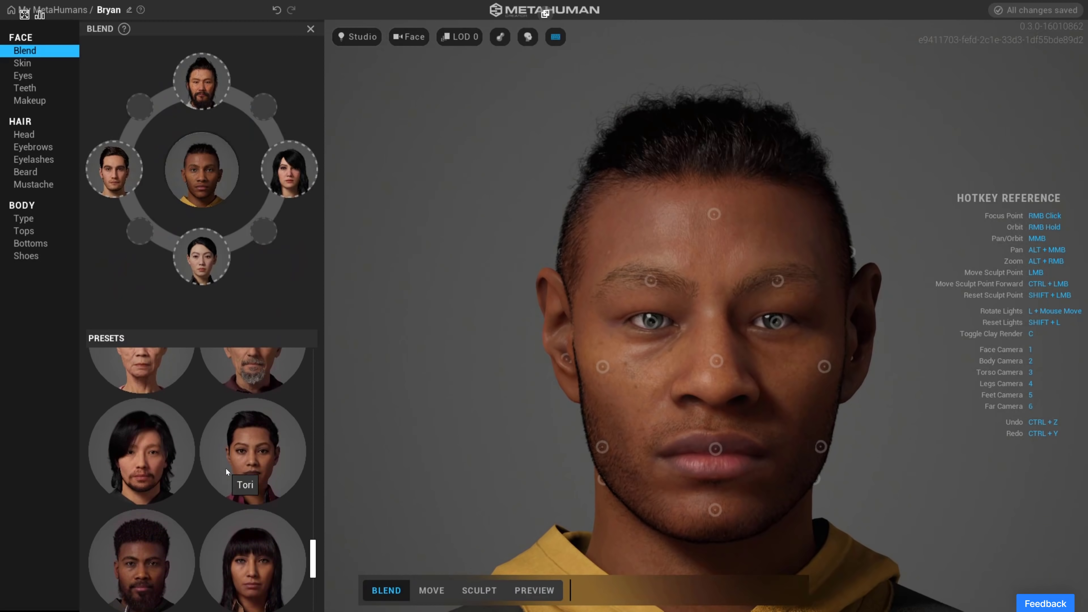
pyautogui.scroll(5, 224, 465)
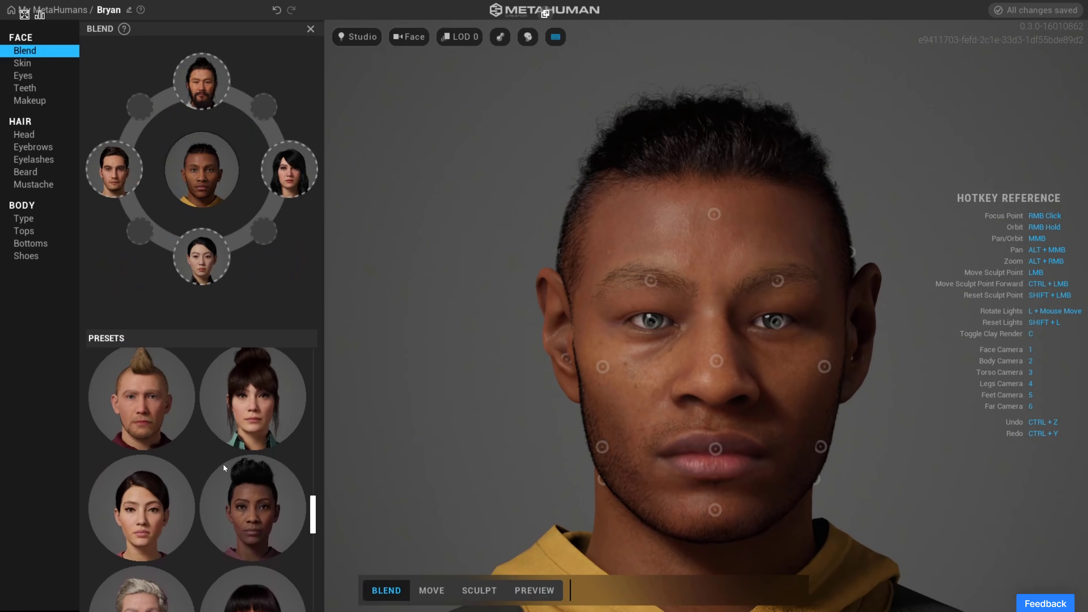
pyautogui.scroll(5, 220, 459)
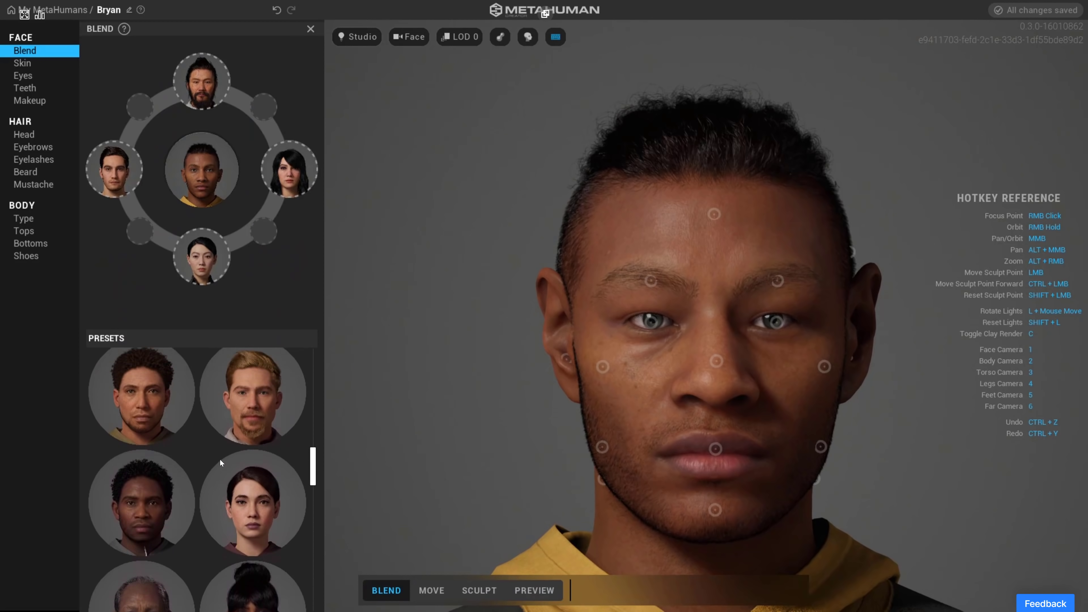
pyautogui.scroll(5, 219, 458)
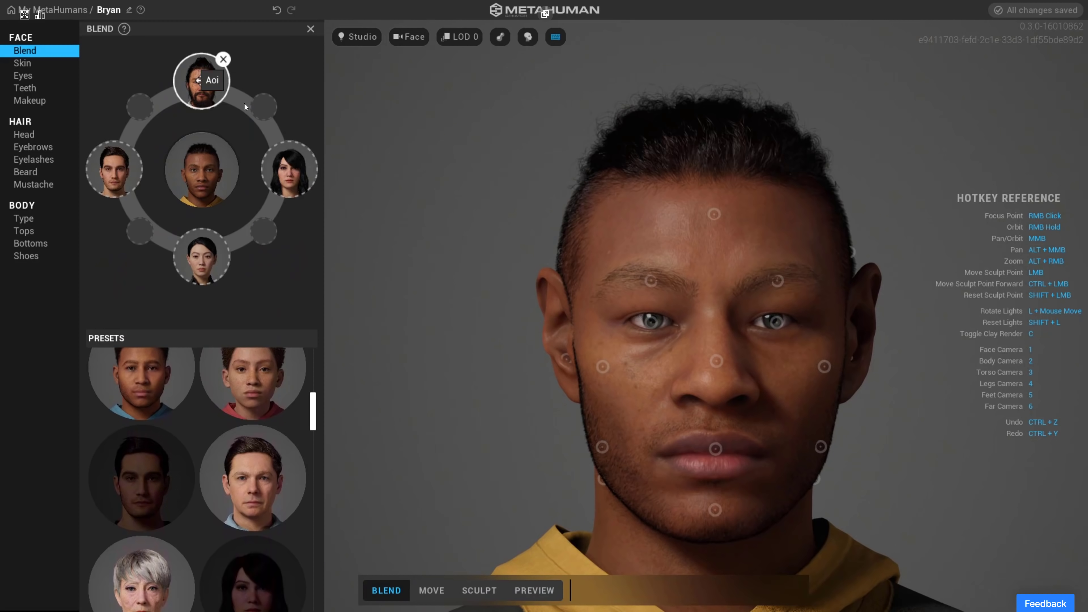
pyautogui.moveTo(265, 361); pyautogui.dragTo(271, 96)
pyautogui.moveTo(244, 442); pyautogui.dragTo(279, 212)
# Blend the eye and nose regions of the face using the six assigned presets
pyautogui.moveTo(648, 319); pyautogui.dragTo(676, 296)
pyautogui.moveTo(703, 398)
pyautogui.mouseDown()
pyautogui.moveTo(696, 491)
pyautogui.moveTo(634, 546)
pyautogui.moveTo(559, 494)
pyautogui.moveTo(555, 391)
pyautogui.moveTo(559, 412)
pyautogui.moveTo(610, 450)
pyautogui.moveTo(662, 449)
pyautogui.moveTo(614, 470)
pyautogui.moveTo(594, 464)
pyautogui.moveTo(574, 417)
pyautogui.moveTo(593, 420)
pyautogui.mouseUp()
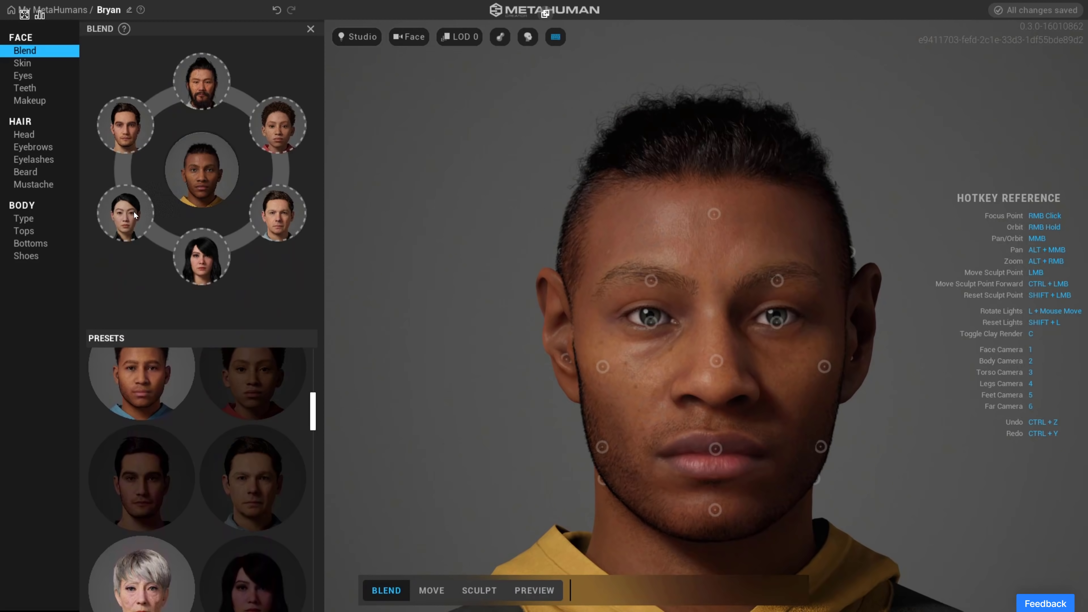
pyautogui.moveTo(647, 322)
pyautogui.mouseDown()
pyautogui.moveTo(596, 327)
pyautogui.moveTo(604, 267)
pyautogui.moveTo(600, 383)
pyautogui.mouseUp()
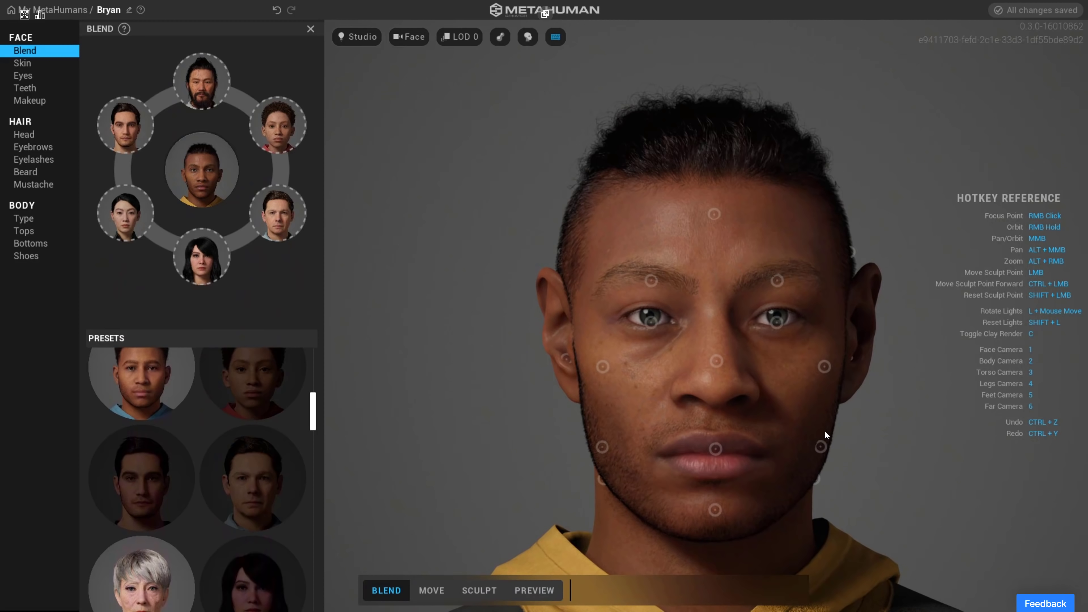
# Change the skin color to a lighter peach-tan tone and adjust the skin roughness
pyautogui.click(27, 65)
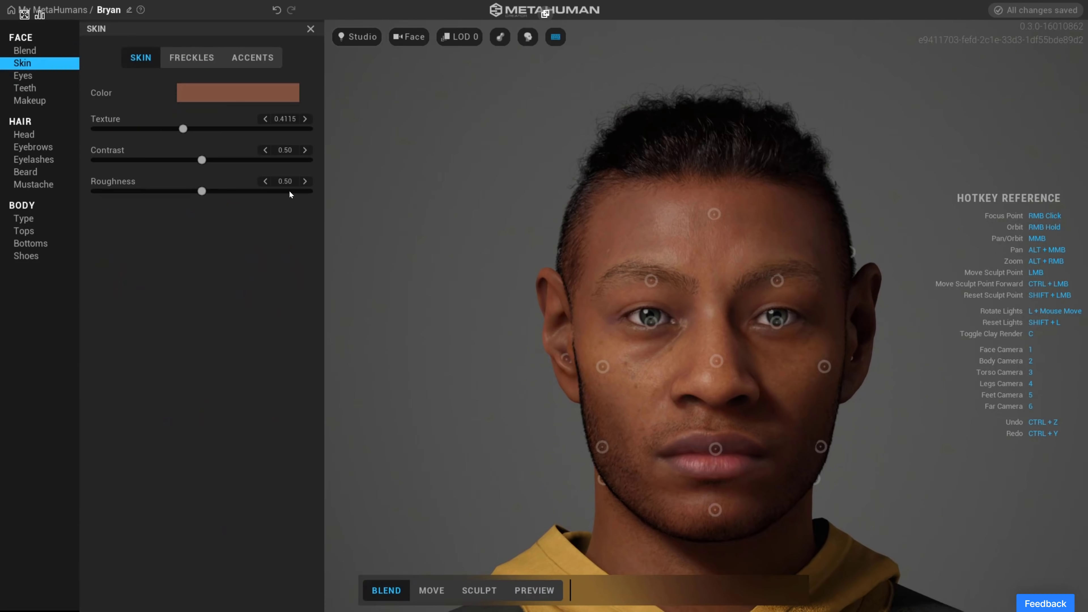
pyautogui.click(225, 97)
pyautogui.moveTo(352, 146); pyautogui.dragTo(399, 258)
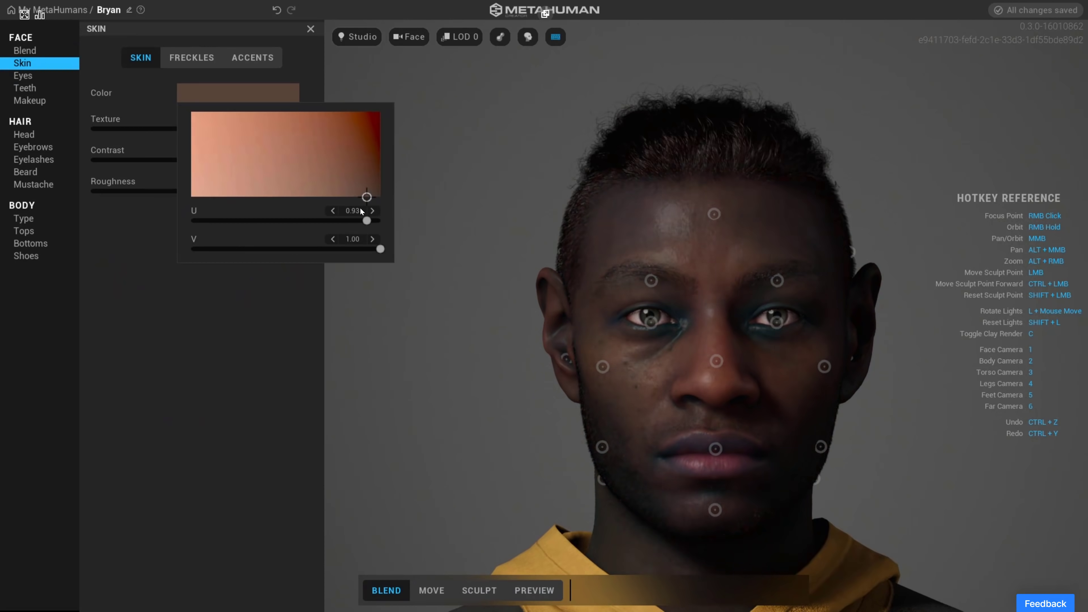
pyautogui.moveTo(406, 222); pyautogui.dragTo(275, 144)
pyautogui.click(123, 155)
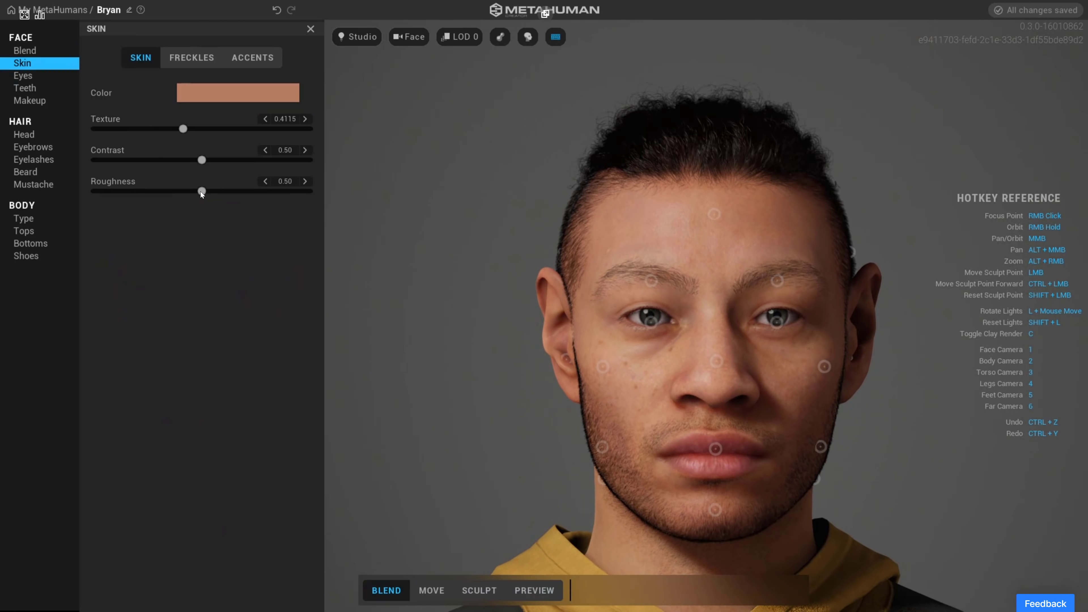
pyautogui.moveTo(200, 191); pyautogui.dragTo(270, 205)
# Apply the middle freckle pattern and set the cheek accents to redness -0.32, saturation 0.27 and lightness -0.40
pyautogui.click(189, 62)
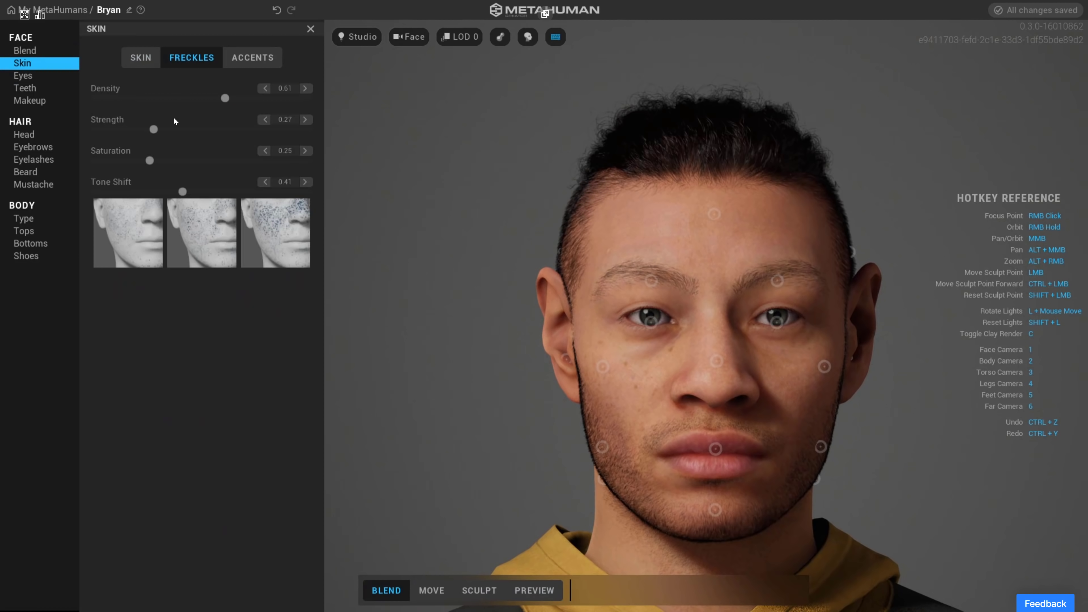
pyautogui.click(212, 228)
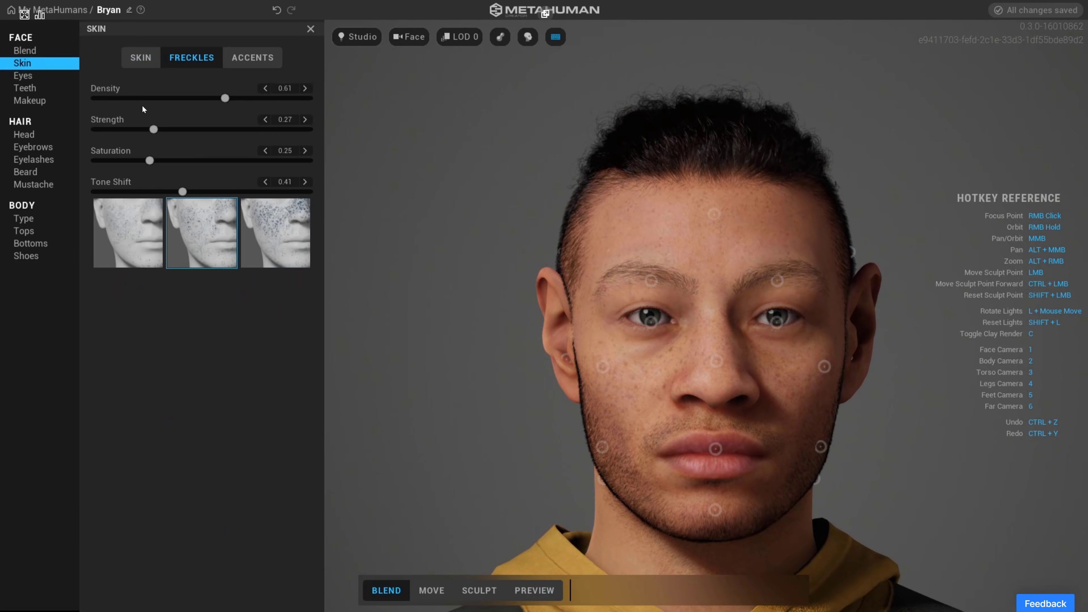
pyautogui.click(243, 60)
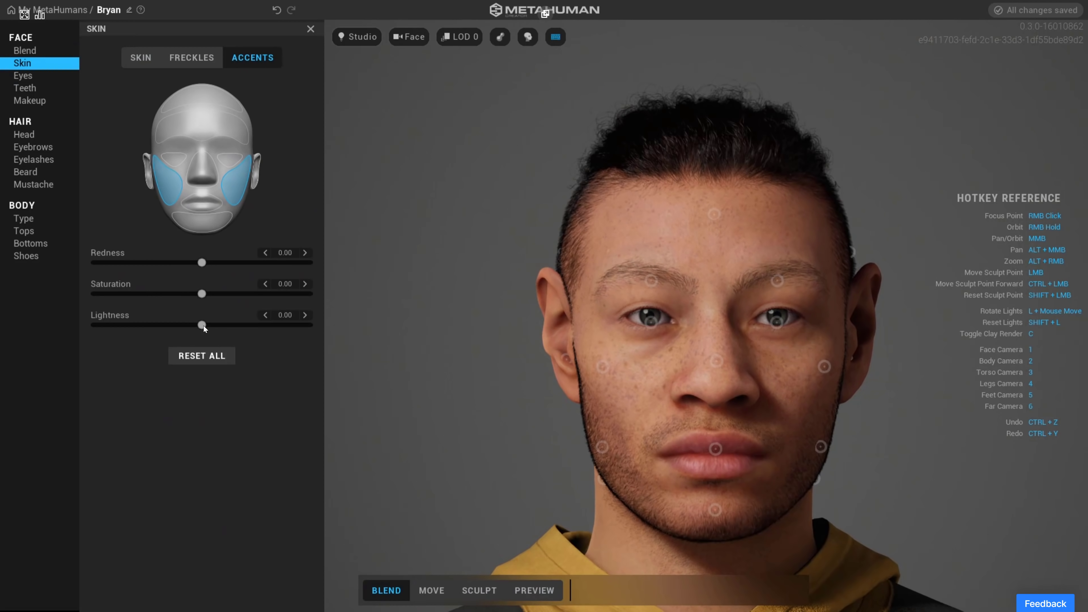
pyautogui.moveTo(201, 325); pyautogui.dragTo(161, 334)
pyautogui.moveTo(201, 293); pyautogui.dragTo(291, 294)
pyautogui.moveTo(202, 262); pyautogui.dragTo(168, 268)
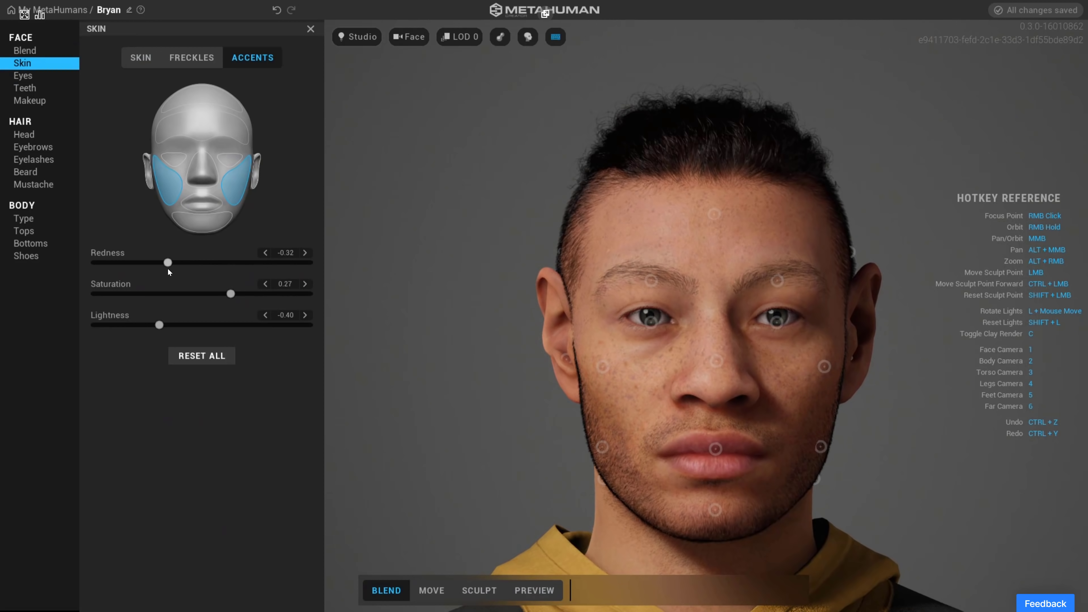
# Compare several eye presets close up in Preview mode and apply Preset 005
pyautogui.click(26, 75)
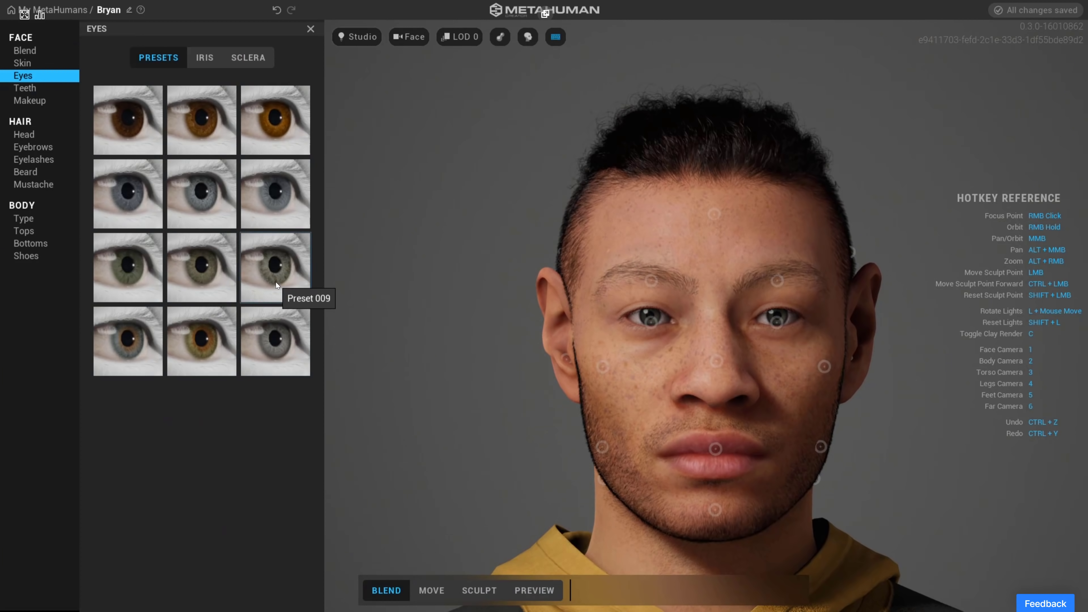
pyautogui.click(228, 328)
pyautogui.click(222, 284)
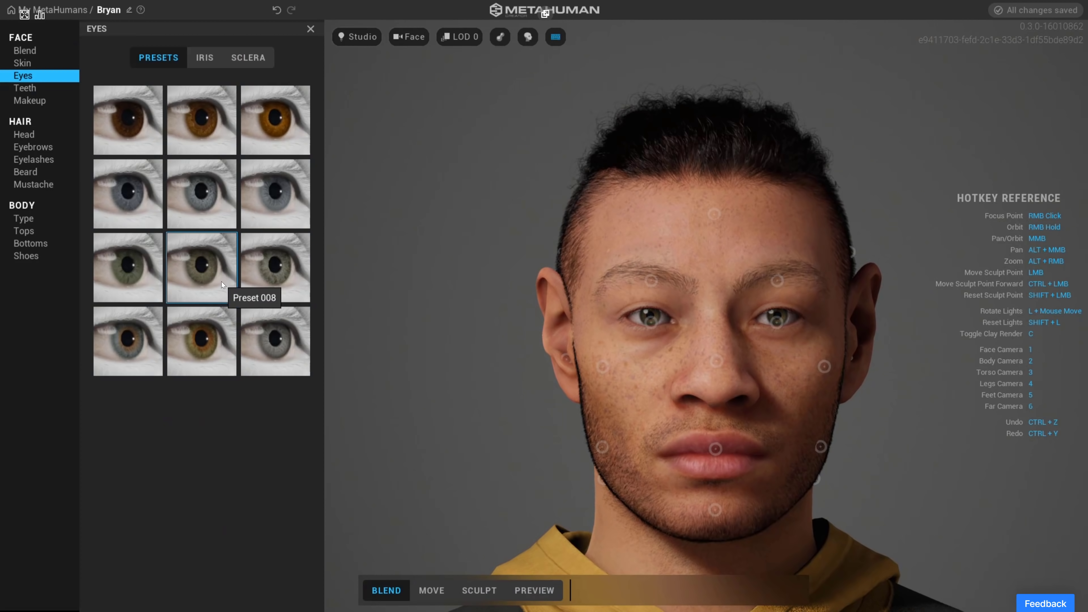
pyautogui.scroll(5, 615, 300)
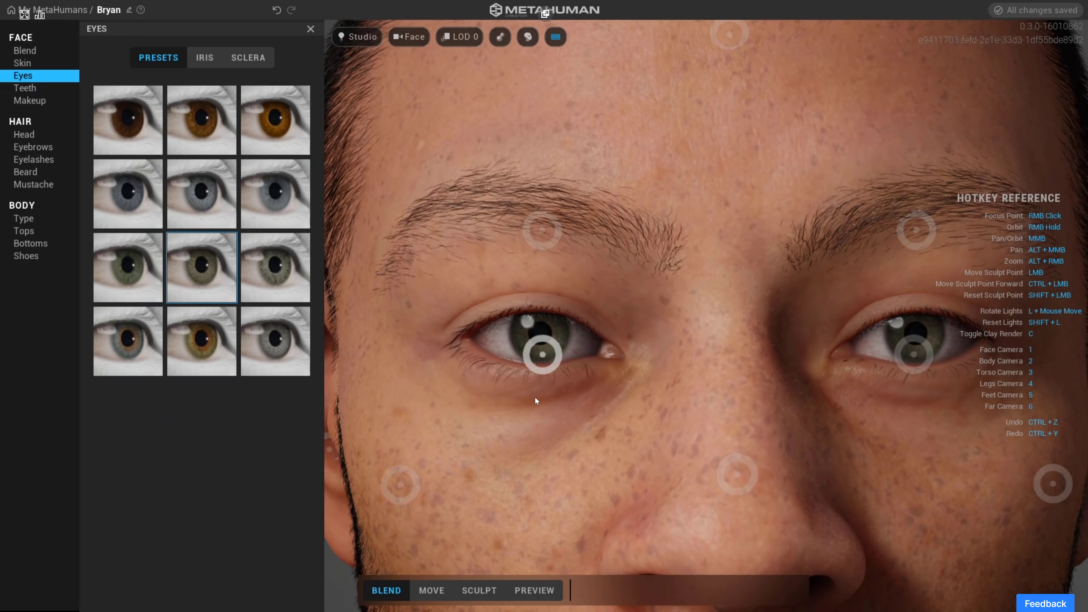
pyautogui.moveTo(535, 397); pyautogui.dragTo(573, 402, button='right')
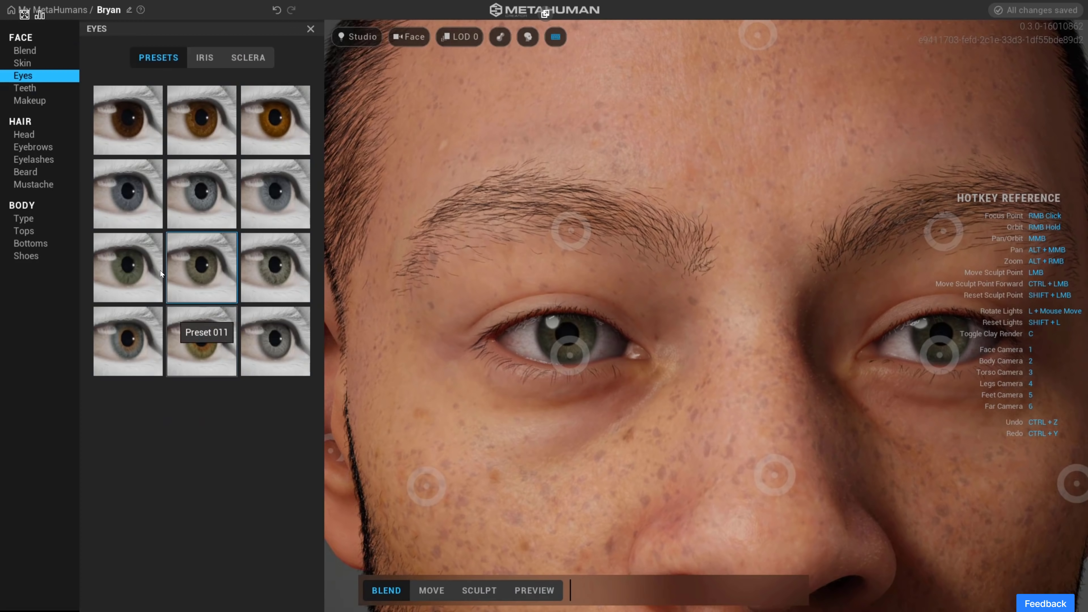
pyautogui.click(150, 199)
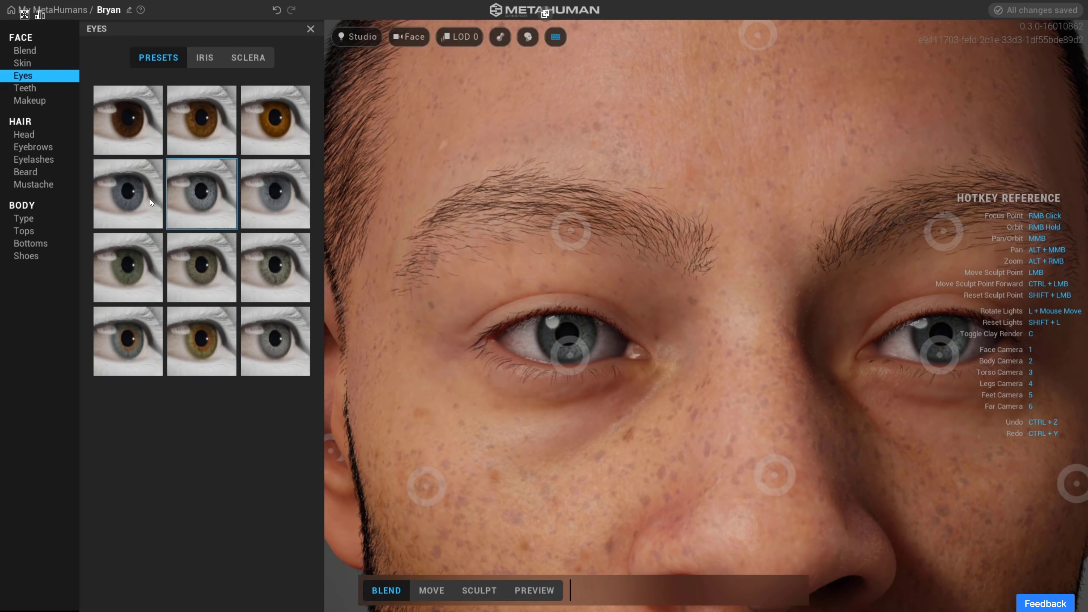
pyautogui.click(539, 581)
pyautogui.click(185, 255)
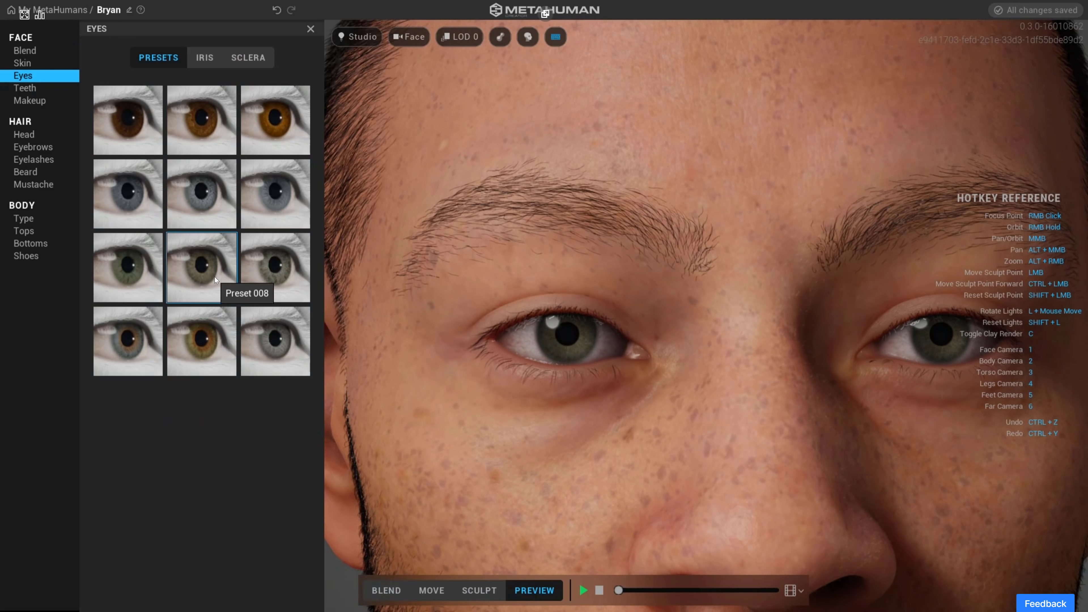
pyautogui.click(207, 213)
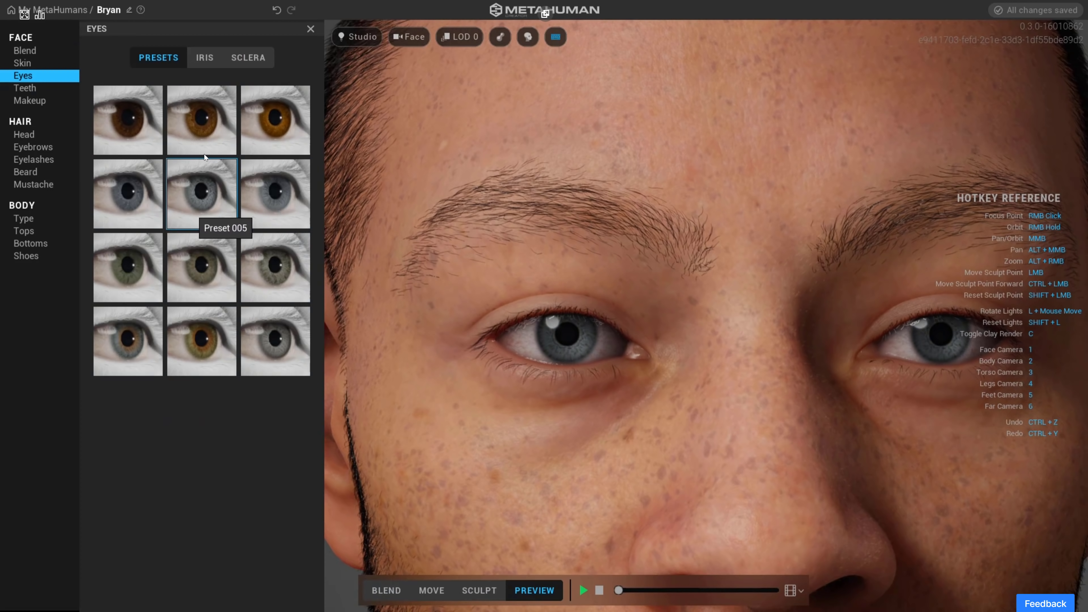
# Choose the third iris pattern in the middle row for both eyes, with iris size 0.56 and limbus darkness 0.82
pyautogui.click(205, 58)
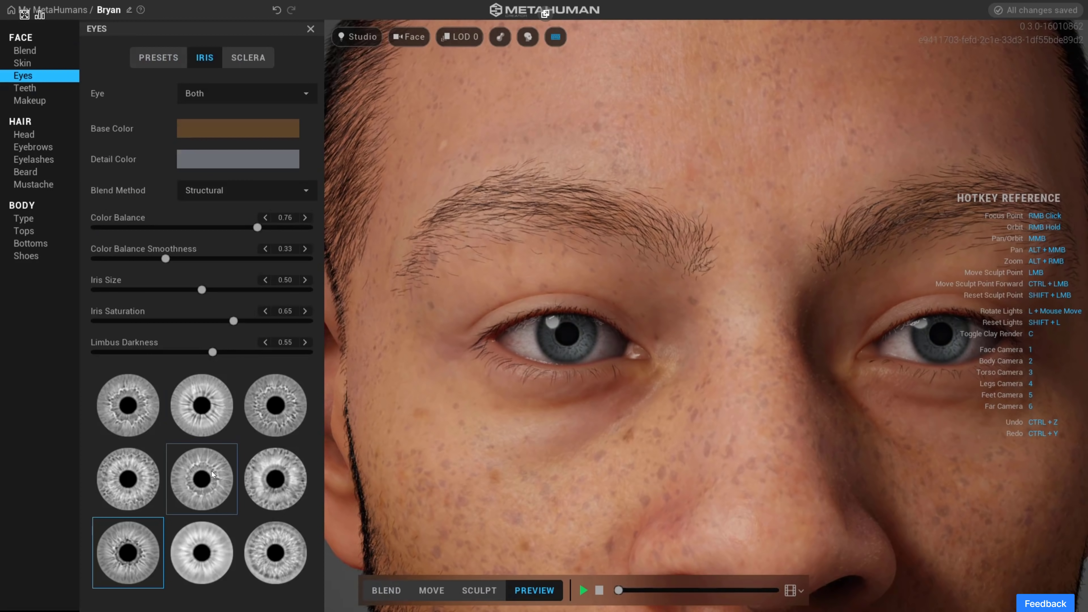
pyautogui.click(276, 423)
pyautogui.click(276, 464)
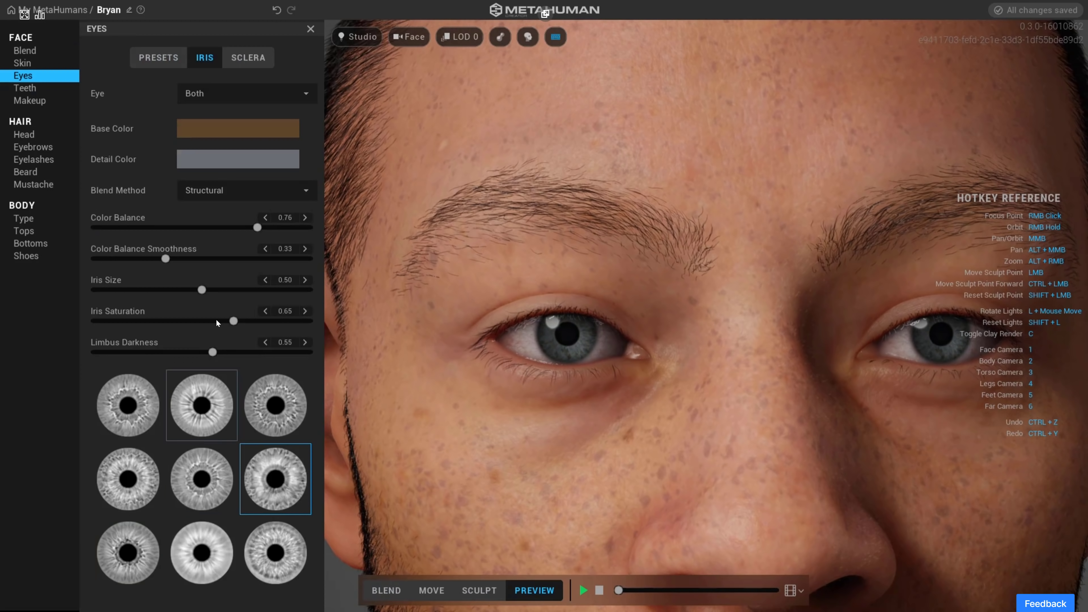
pyautogui.moveTo(234, 290); pyautogui.dragTo(214, 302)
pyautogui.moveTo(213, 353); pyautogui.dragTo(273, 360)
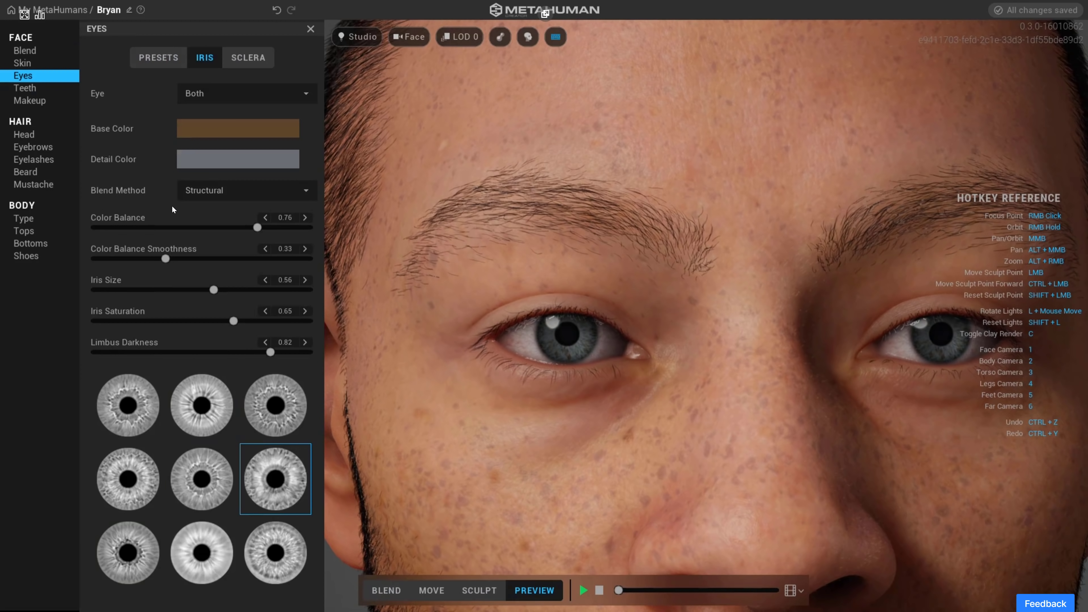
pyautogui.click(244, 89)
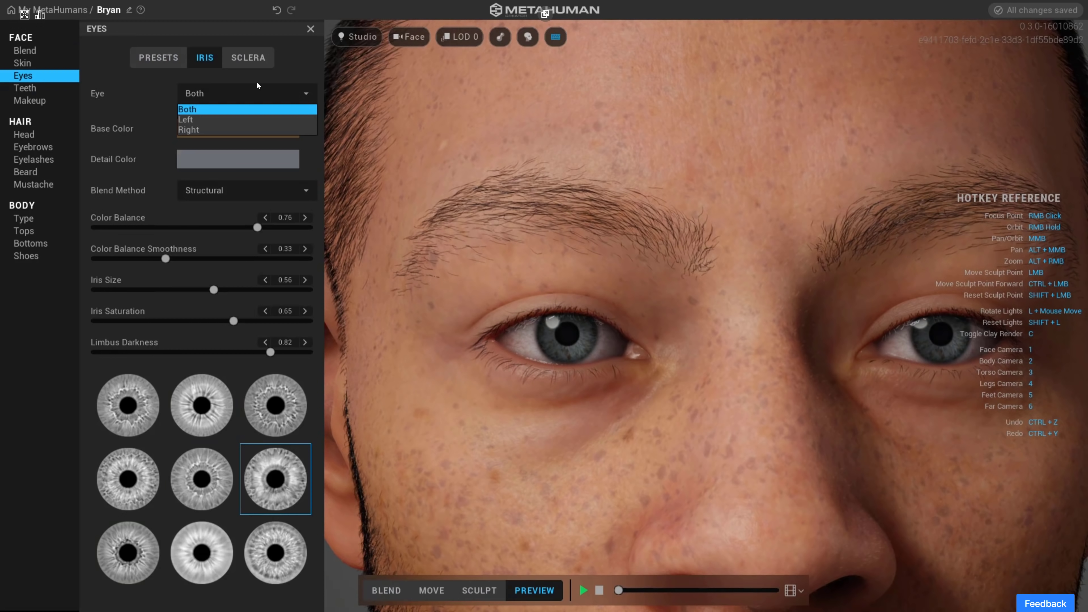
pyautogui.click(281, 79)
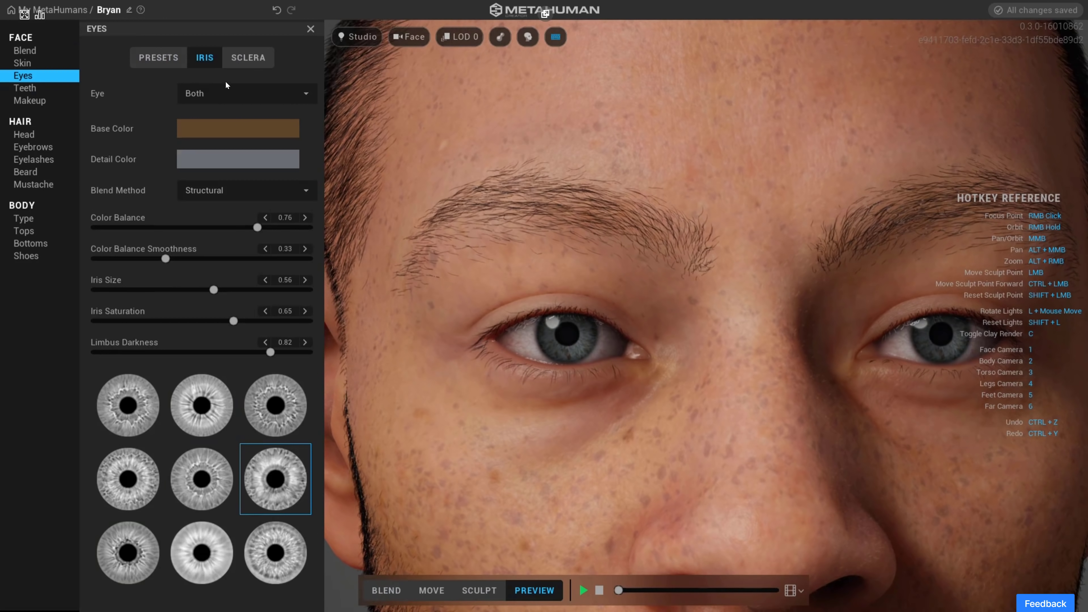
# Set the sclera brightness to 0.53, sclera rotation to 0.14 and veins rotation to 0.36 for both eyes
pyautogui.click(242, 59)
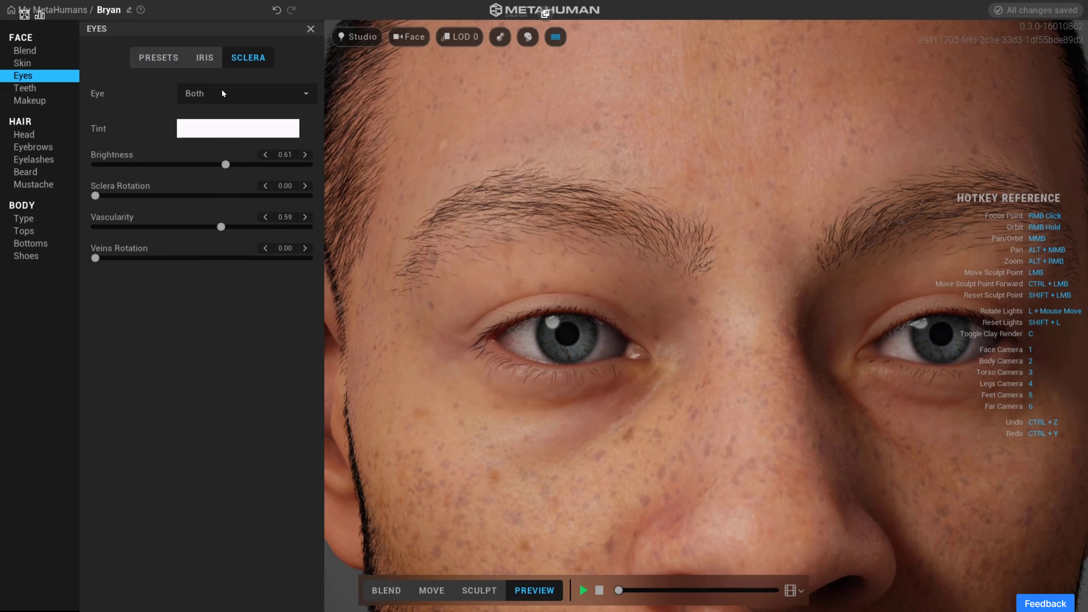
pyautogui.moveTo(225, 164); pyautogui.dragTo(161, 183)
pyautogui.moveTo(98, 196); pyautogui.dragTo(124, 196)
pyautogui.moveTo(99, 257); pyautogui.dragTo(169, 261)
# Bring up the teeth settings and open the jaw fully to view the teeth from the front
pyautogui.press('1')
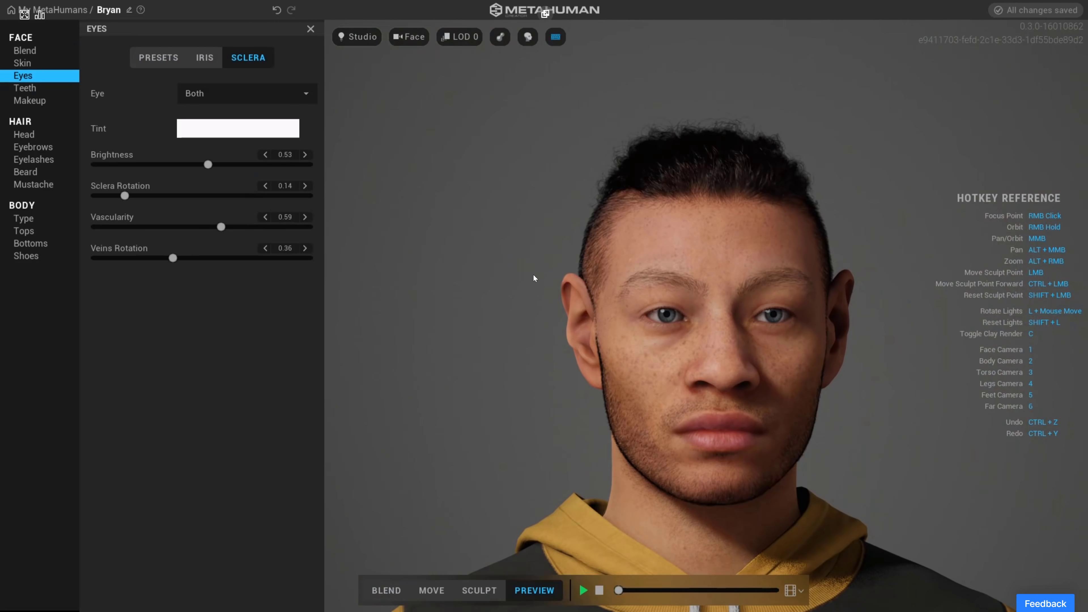
pyautogui.click(41, 87)
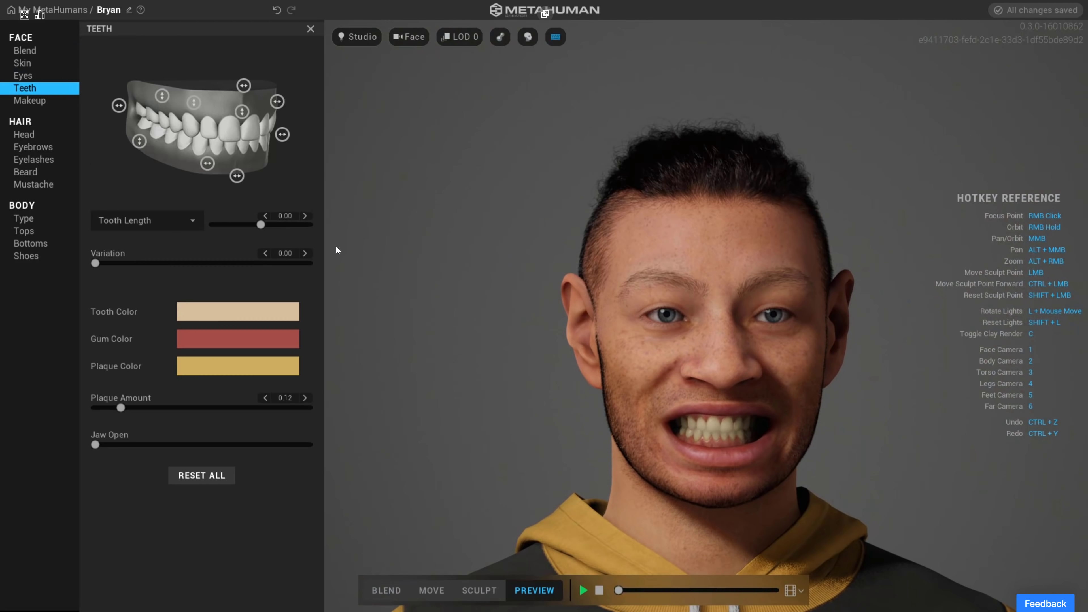
pyautogui.moveTo(754, 396); pyautogui.dragTo(650, 320, button='right')
pyautogui.scroll(3, 666, 318)
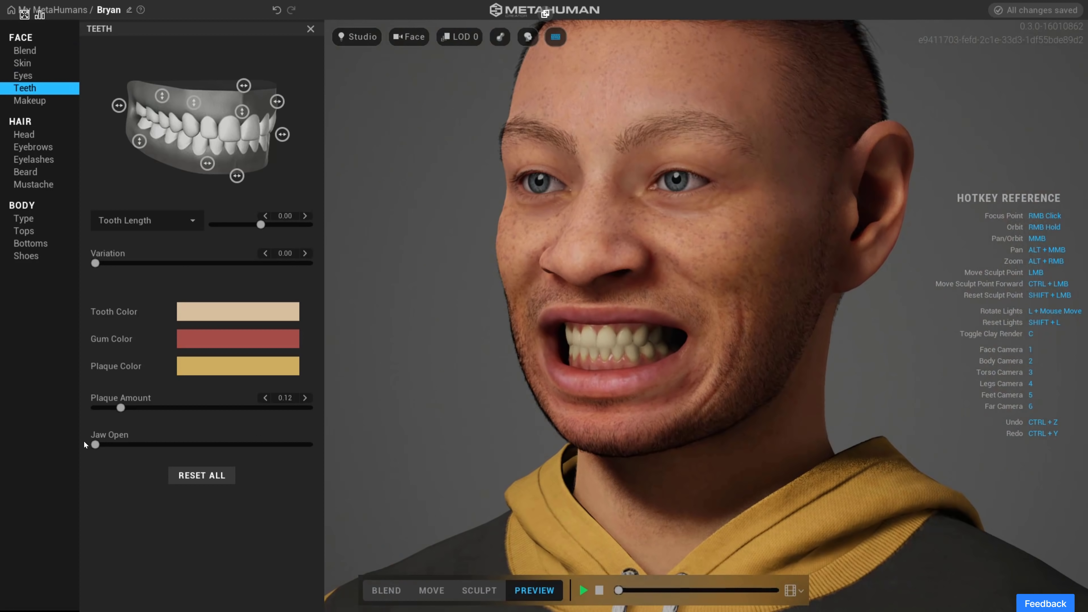
pyautogui.moveTo(95, 444); pyautogui.dragTo(309, 446)
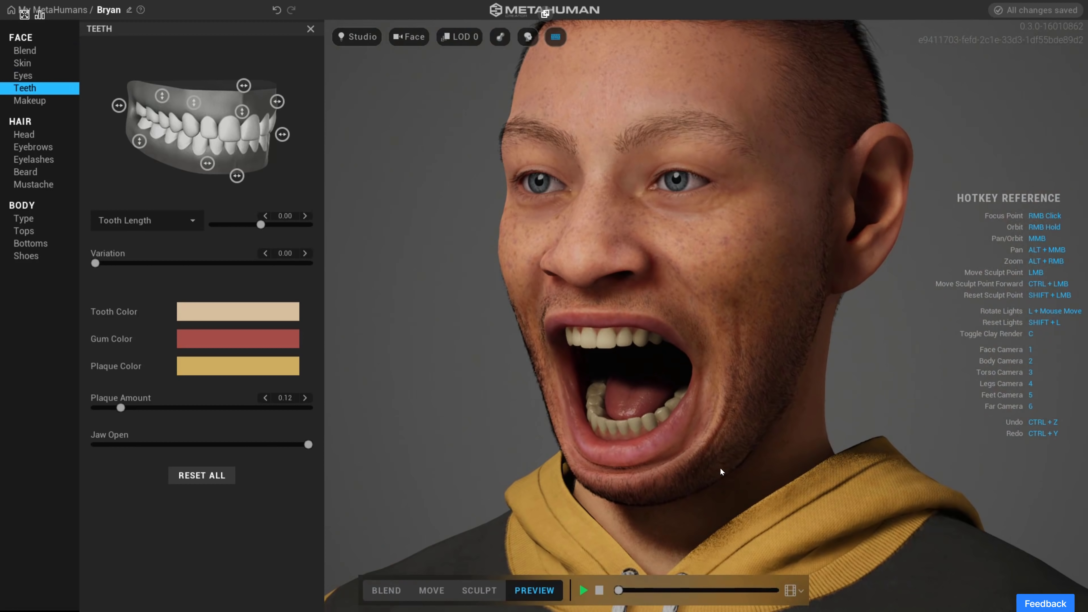
pyautogui.moveTo(721, 471); pyautogui.dragTo(878, 448, button='middle')
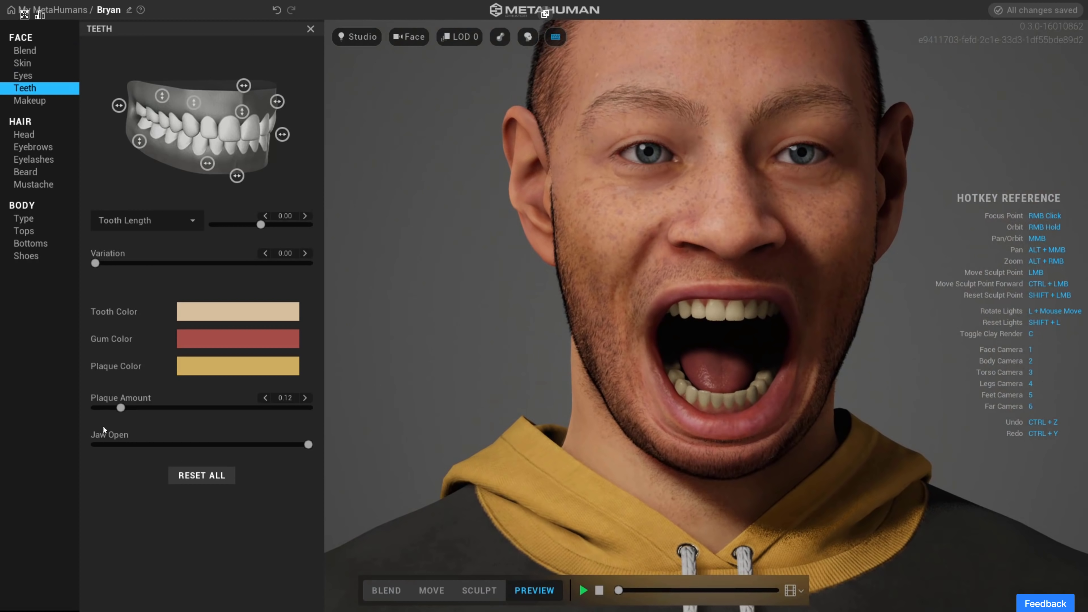
# Set the teeth's plaque amount to 0.03, variation to 0.43 and tooth length to 0.72, and close the jaw
pyautogui.moveTo(119, 408); pyautogui.dragTo(91, 412)
pyautogui.moveTo(96, 263); pyautogui.dragTo(186, 262)
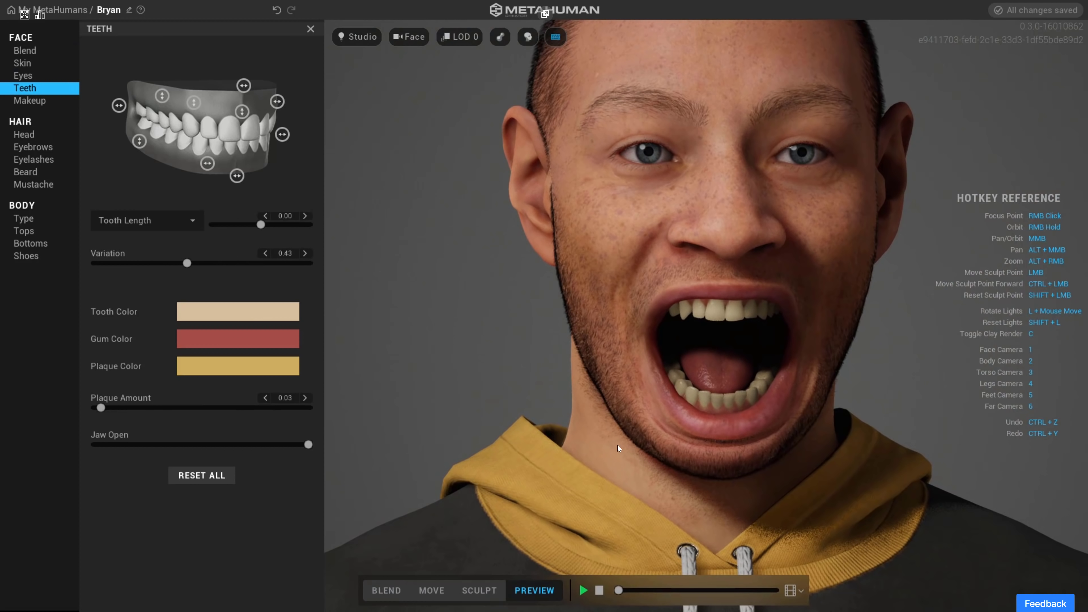
pyautogui.moveTo(261, 224); pyautogui.dragTo(272, 225)
pyautogui.moveTo(241, 114)
pyautogui.mouseDown()
pyautogui.moveTo(240, 80)
pyautogui.moveTo(240, 103)
pyautogui.moveTo(241, 92)
pyautogui.mouseUp()
pyautogui.moveTo(308, 446); pyautogui.dragTo(95, 445)
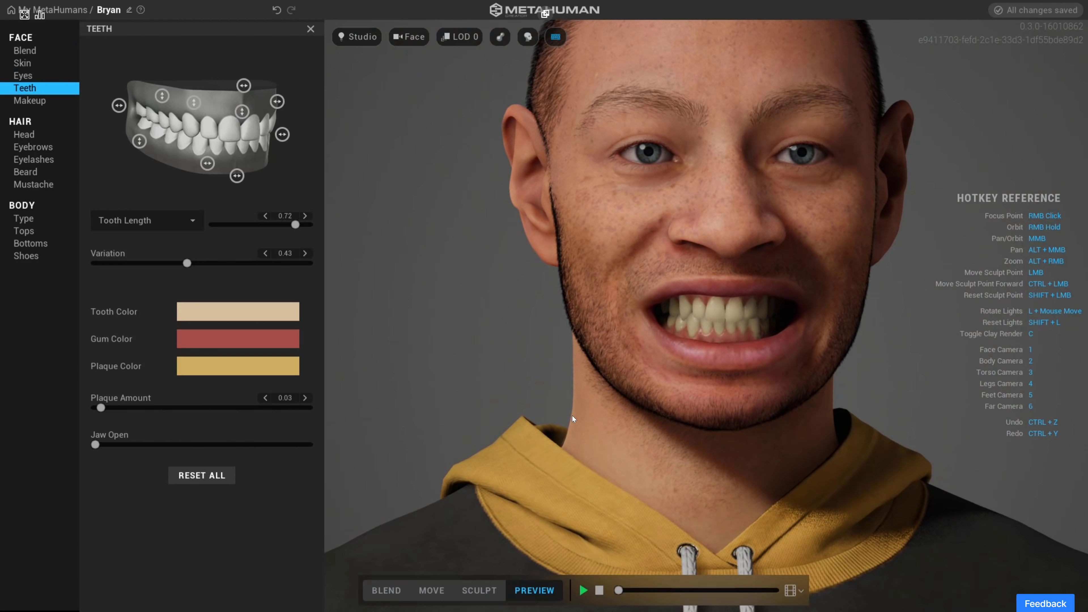
# Try the heavy dark eye makeup in the middle row with transparency at 1.00 and at 0.00
pyautogui.press('3')
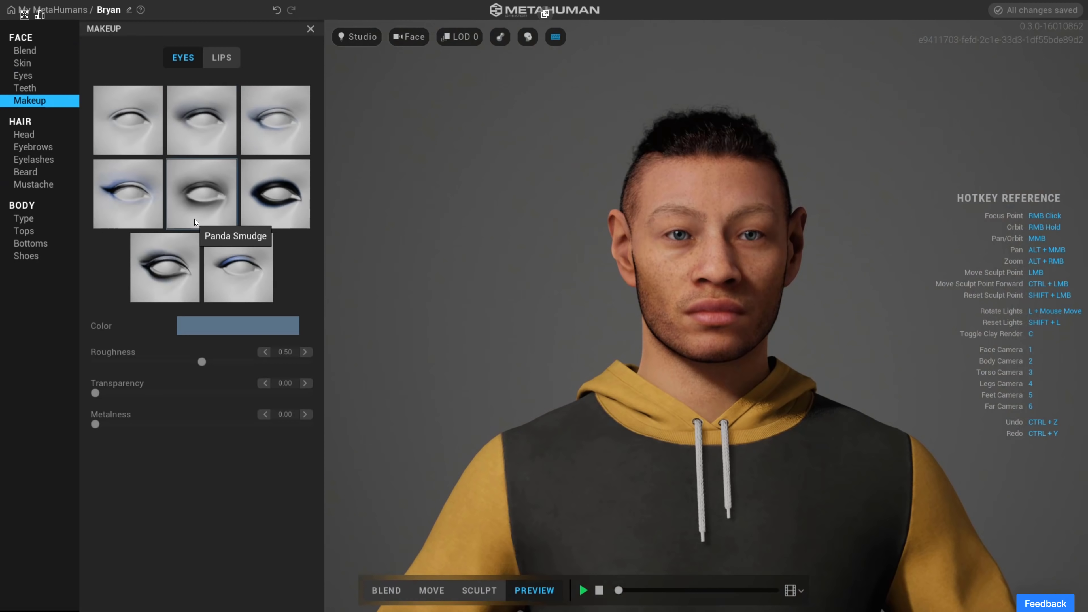
pyautogui.click(258, 191)
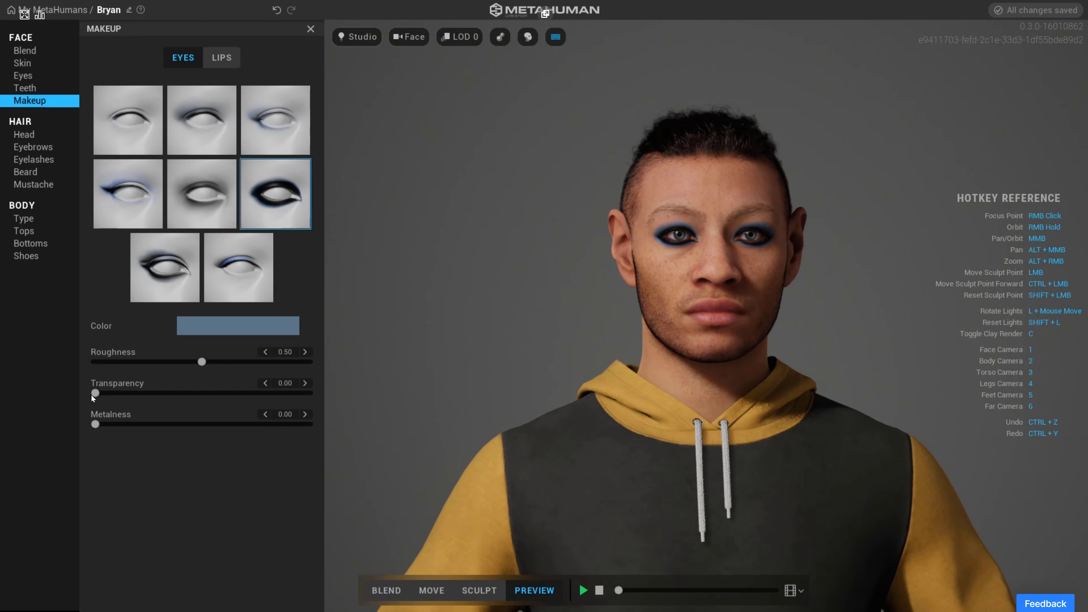
pyautogui.moveTo(95, 393); pyautogui.dragTo(333, 401)
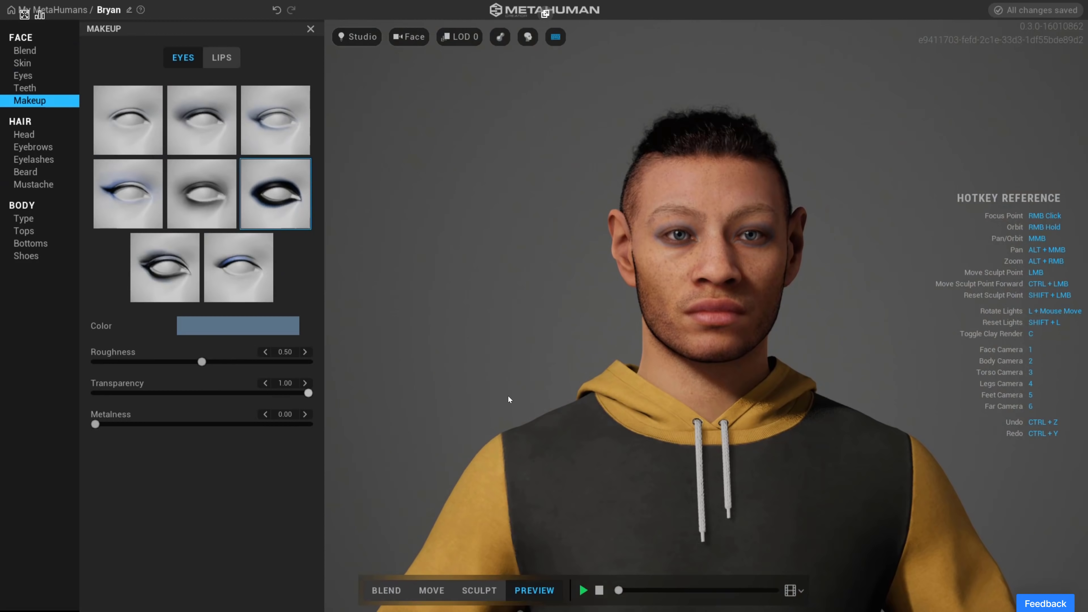
pyautogui.moveTo(509, 396); pyautogui.dragTo(81, 387)
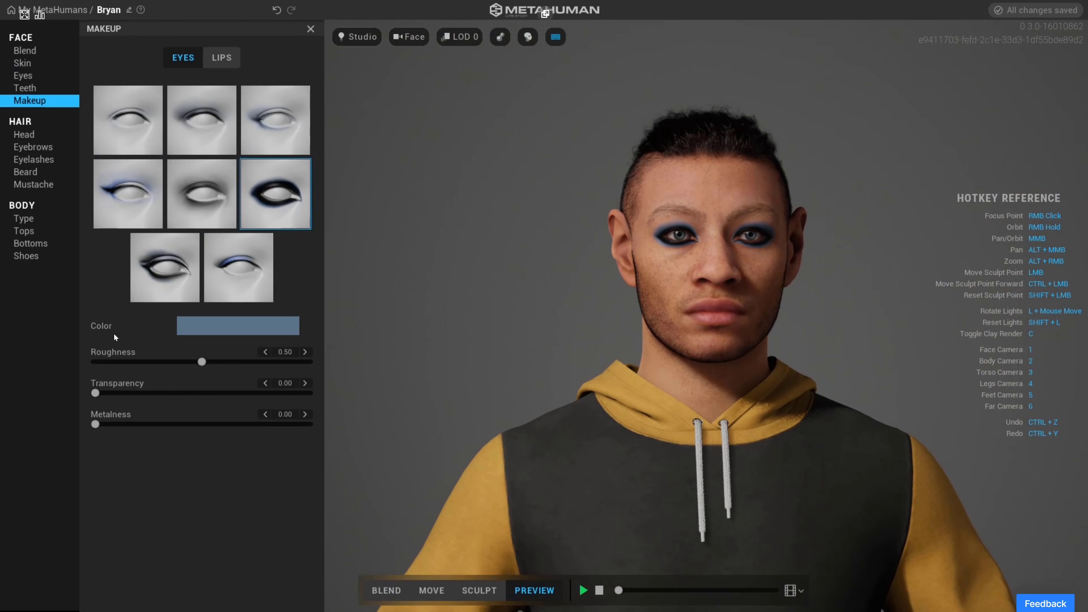
# Remove the eye makeup by choosing the first style, set transparency to 1.00 and look over the lip makeup options
pyautogui.click(131, 99)
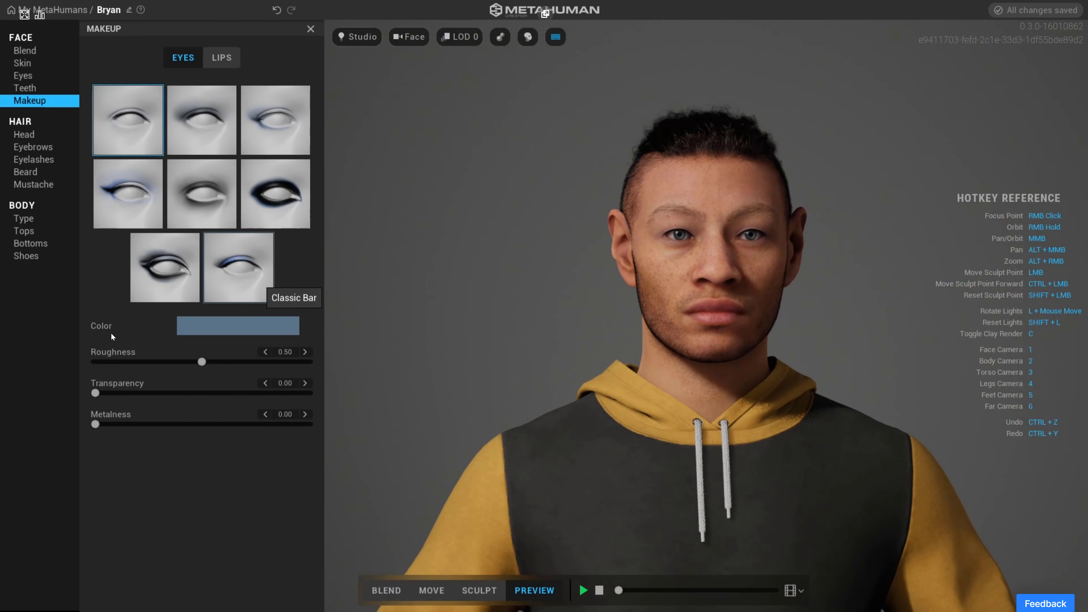
pyautogui.moveTo(96, 393); pyautogui.dragTo(382, 404)
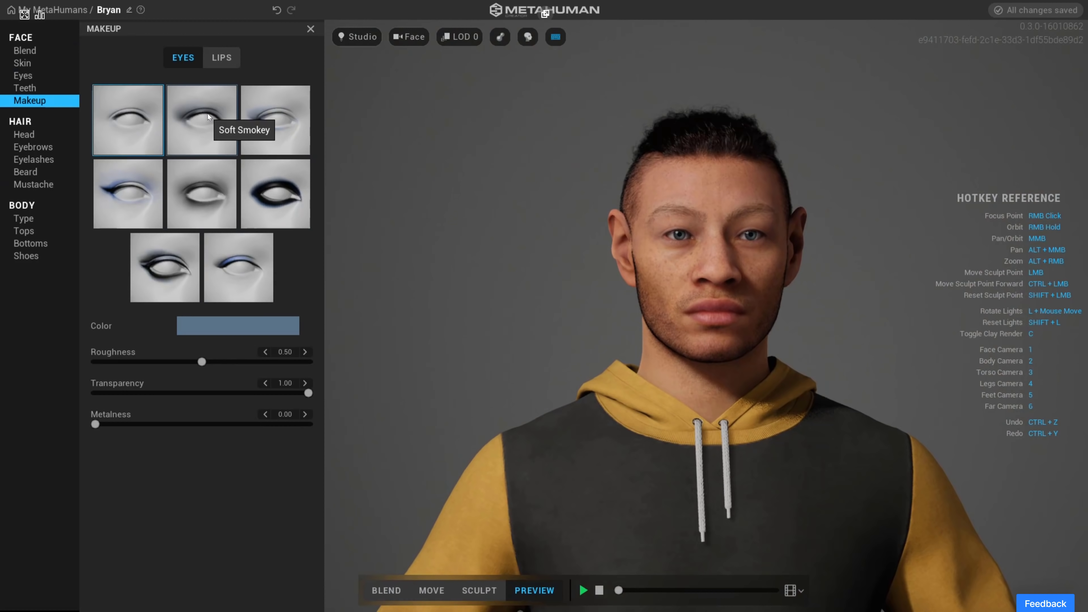
pyautogui.click(222, 58)
pyautogui.click(180, 58)
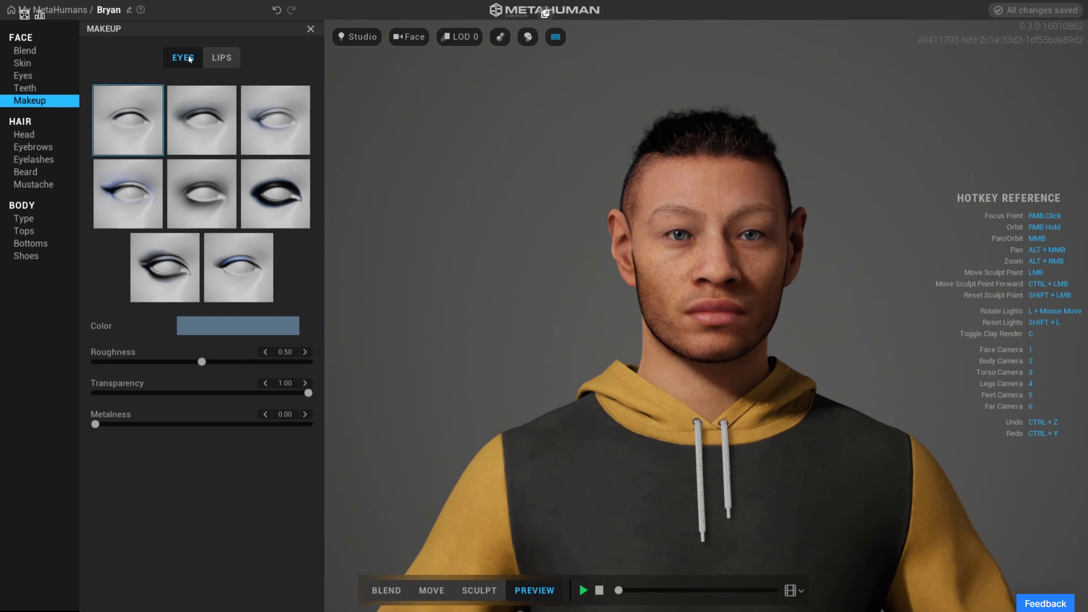
pyautogui.click(219, 58)
pyautogui.click(184, 59)
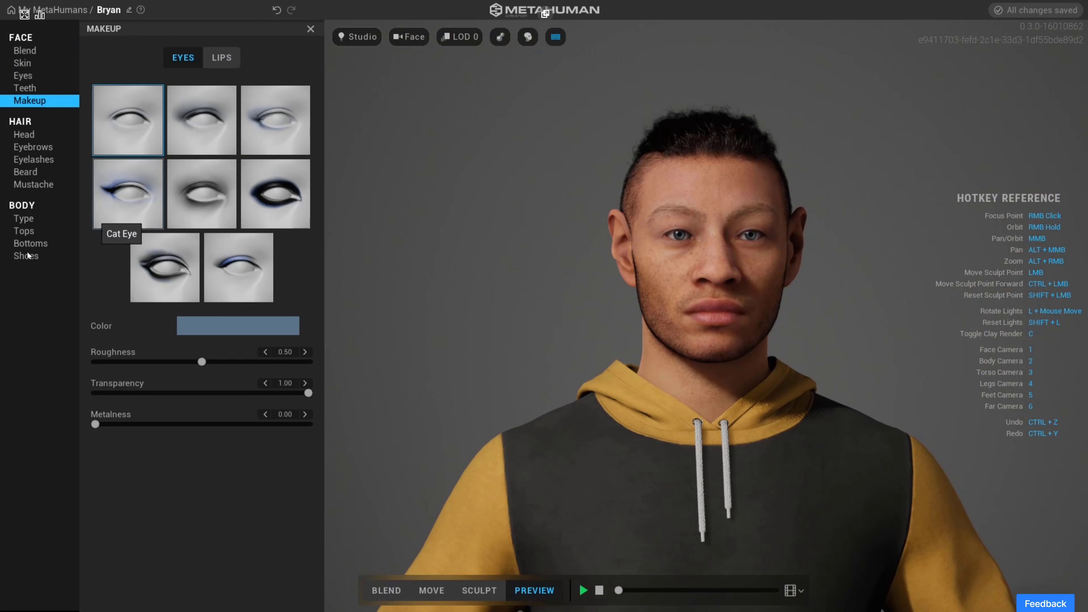
# Try the Medium Unruly Eyebrows and apply the third eyebrow style in the last row
pyautogui.click(38, 148)
pyautogui.click(225, 322)
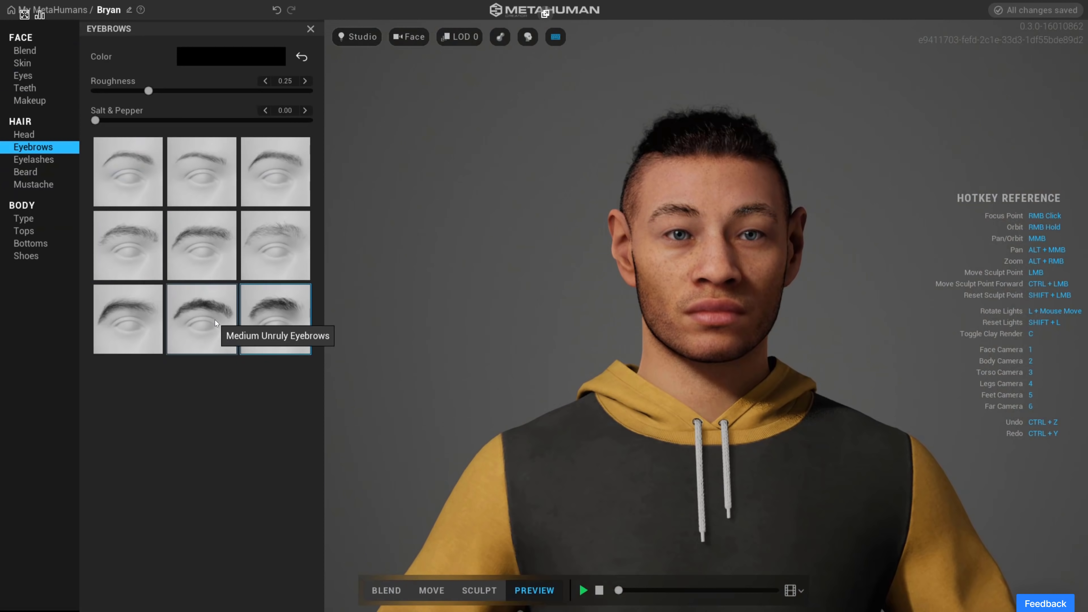
pyautogui.click(270, 315)
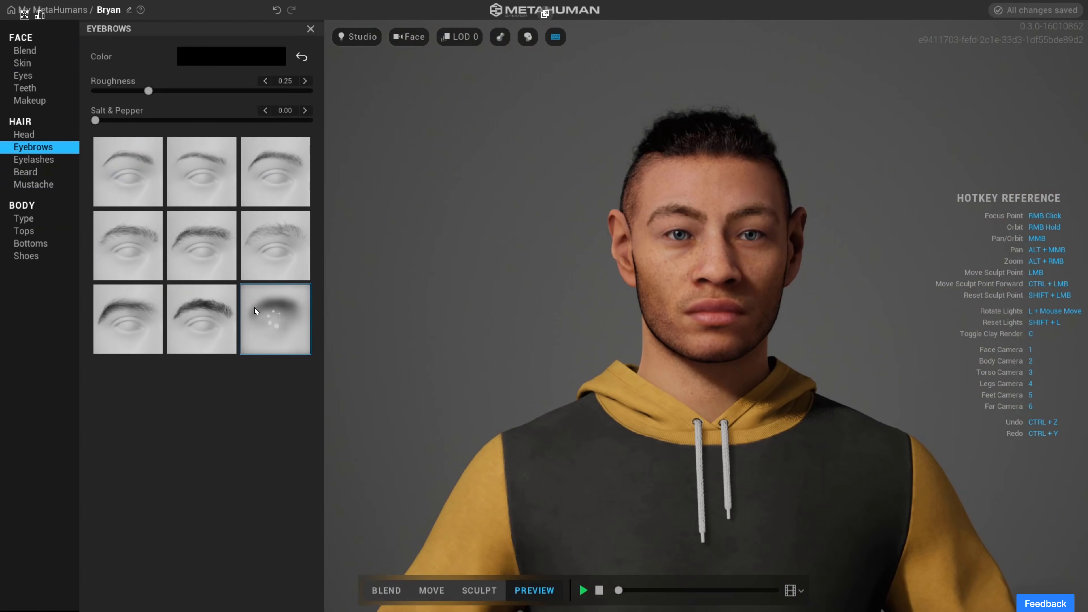
# Set the eyebrow colour to melanin 0.89 and redness 0.23, with roughness 0.61 and salt and pepper 0.00
pyautogui.click(219, 56)
pyautogui.moveTo(319, 123)
pyautogui.mouseDown()
pyautogui.moveTo(363, 131)
pyautogui.moveTo(302, 108)
pyautogui.moveTo(315, 116)
pyautogui.moveTo(370, 97)
pyautogui.moveTo(352, 111)
pyautogui.moveTo(359, 95)
pyautogui.mouseUp()
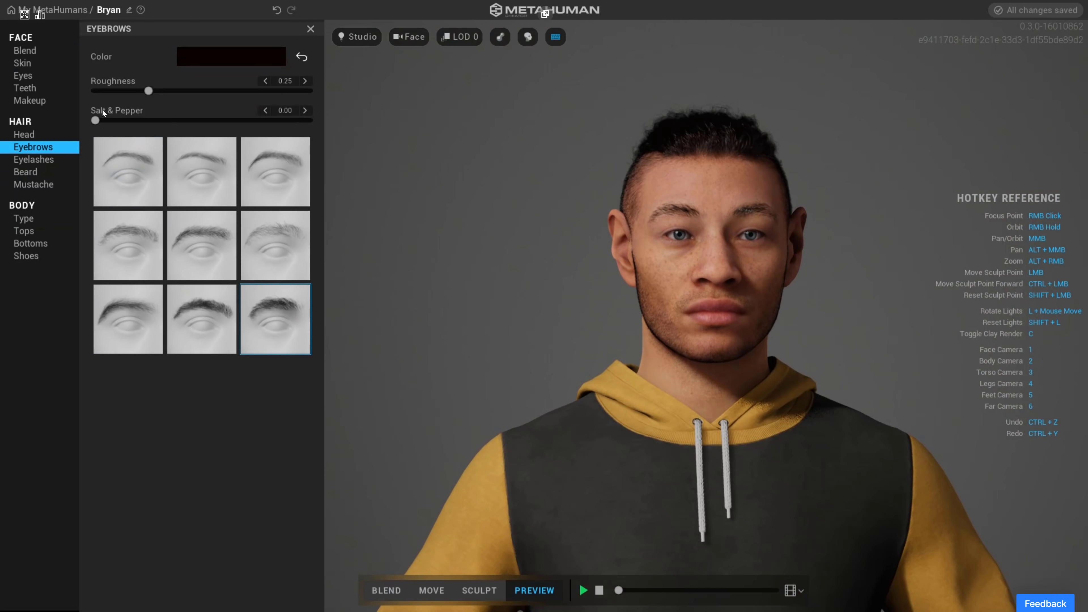
pyautogui.moveTo(98, 119); pyautogui.dragTo(1, 131)
pyautogui.moveTo(150, 91); pyautogui.dragTo(273, 91)
pyautogui.click(256, 54)
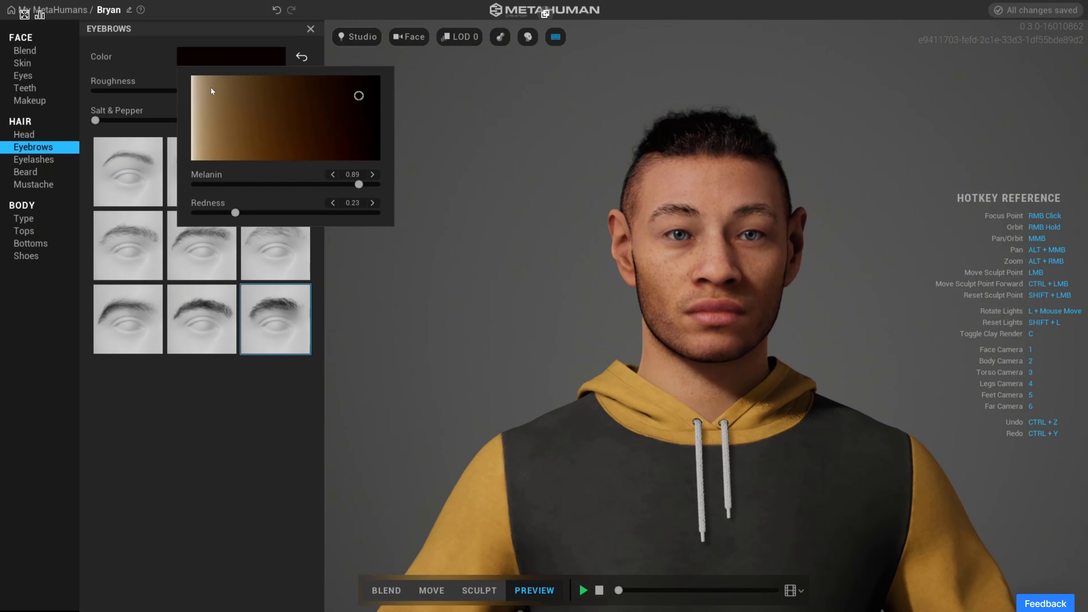
pyautogui.click(273, 286)
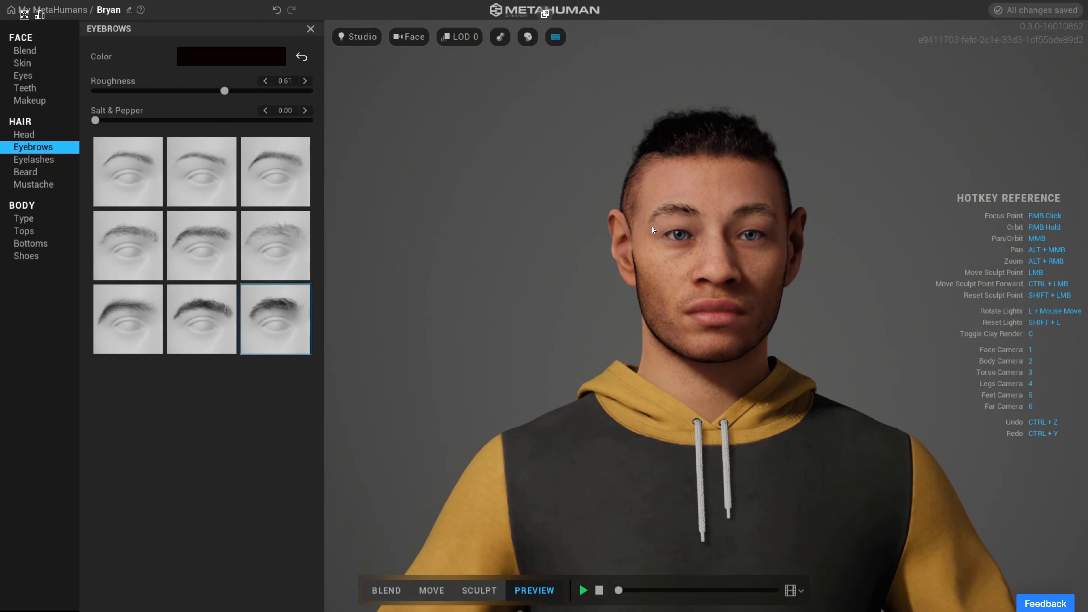
# Apply the Long Afro hairstyle and play the preview animation
pyautogui.click(29, 133)
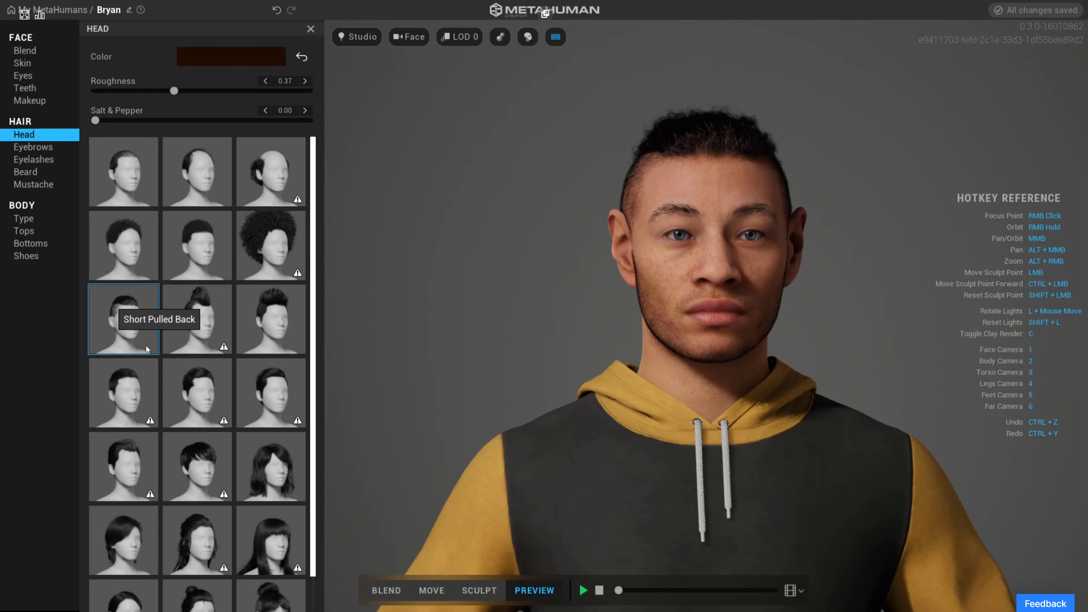
pyautogui.click(255, 246)
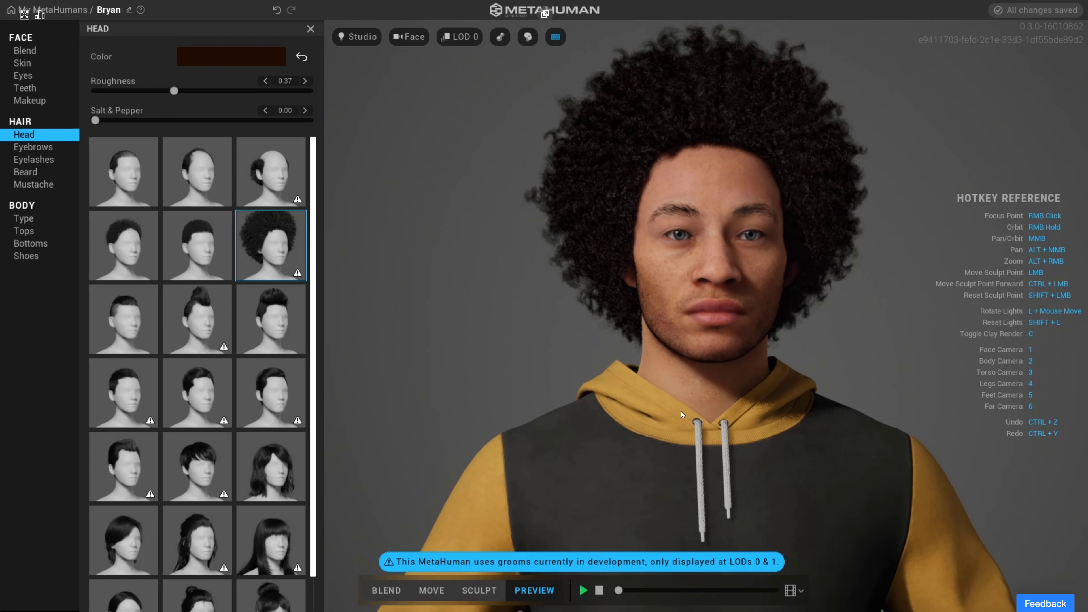
pyautogui.moveTo(681, 414); pyautogui.dragTo(642, 420, button='right')
pyautogui.click(584, 590)
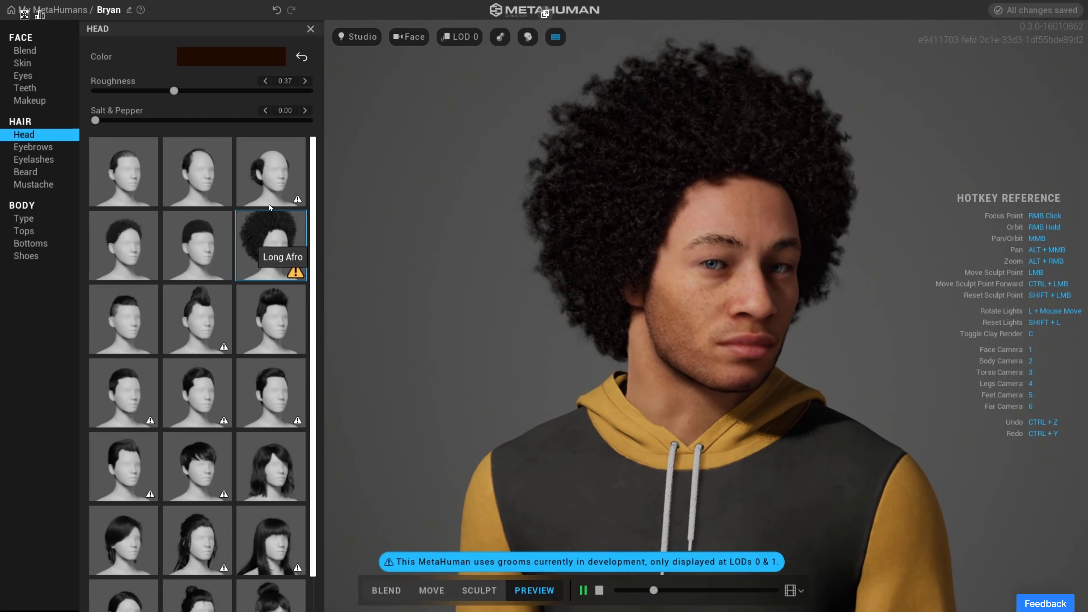
# Compare the balding curly, Faux Mohawk and Short Pulled Back hairstyles and apply the tall mohawk in the third row
pyautogui.moveTo(291, 202)
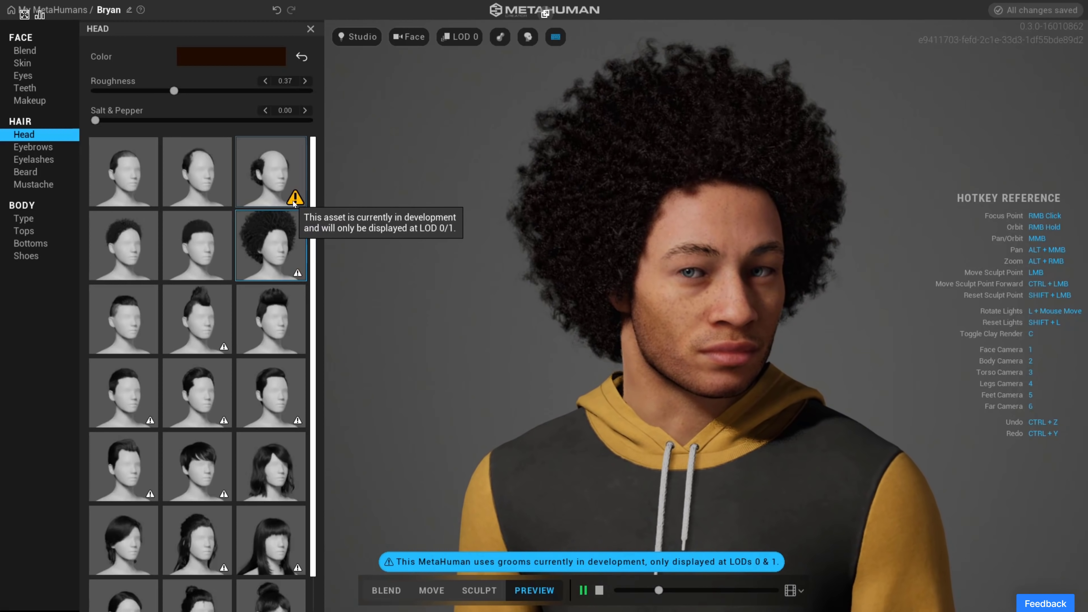
pyautogui.click(270, 174)
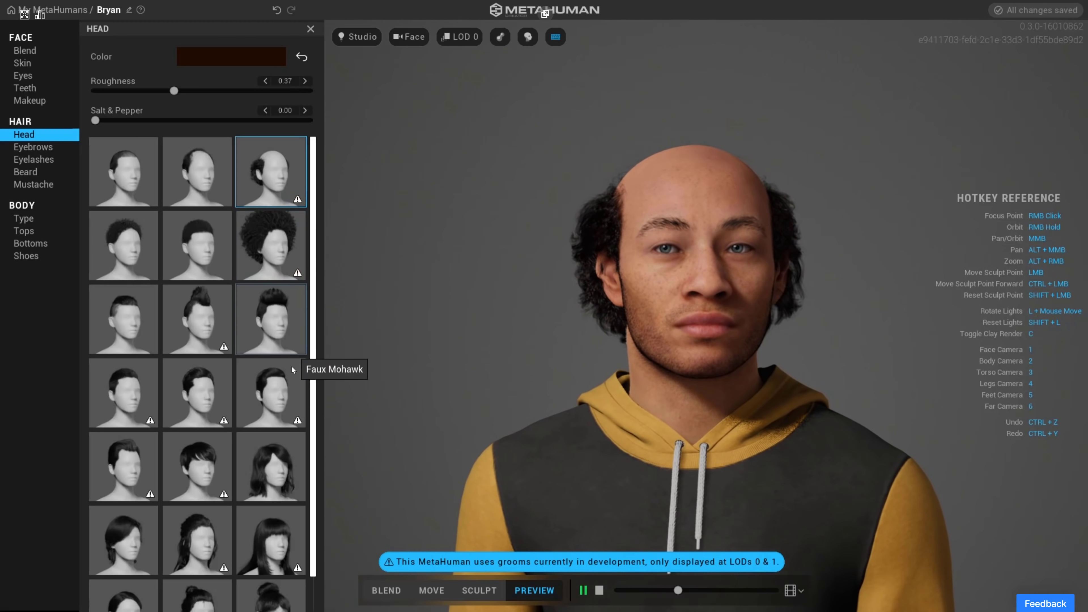
pyautogui.click(267, 317)
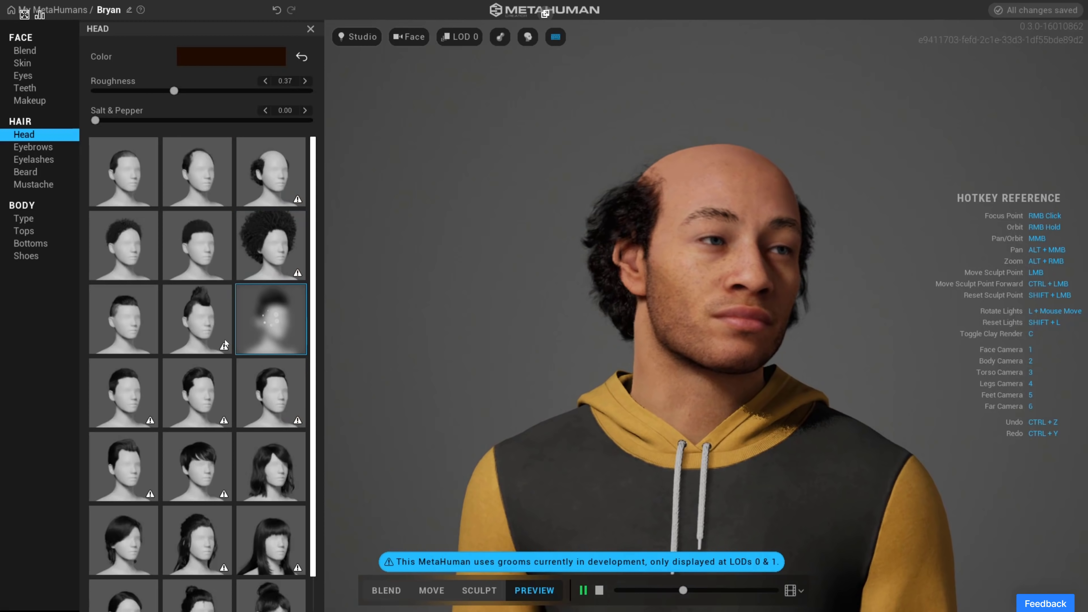
pyautogui.scroll(-1, 259, 328)
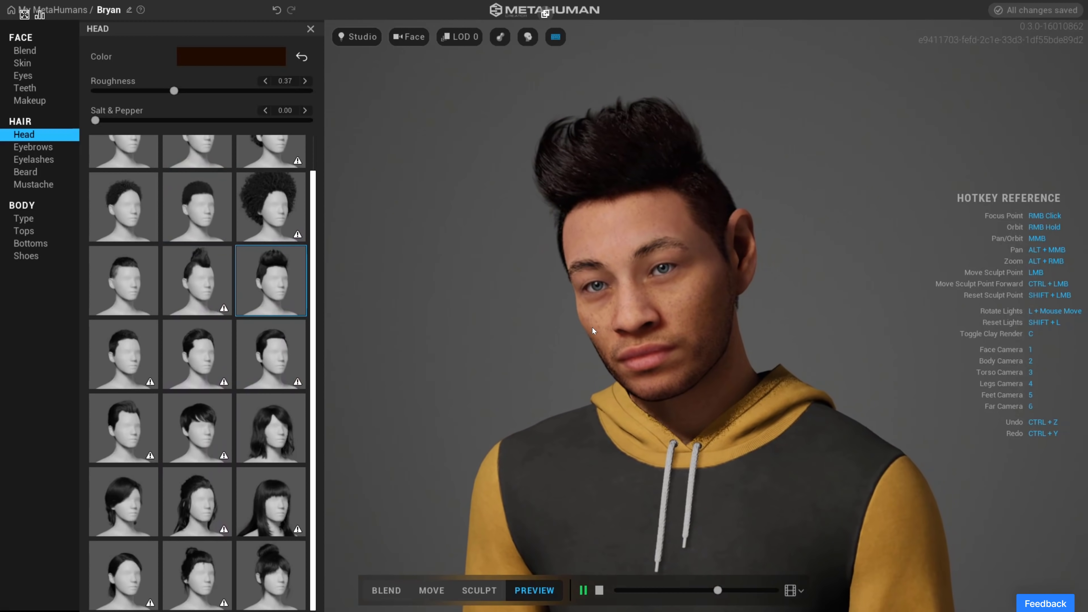
pyautogui.click(121, 277)
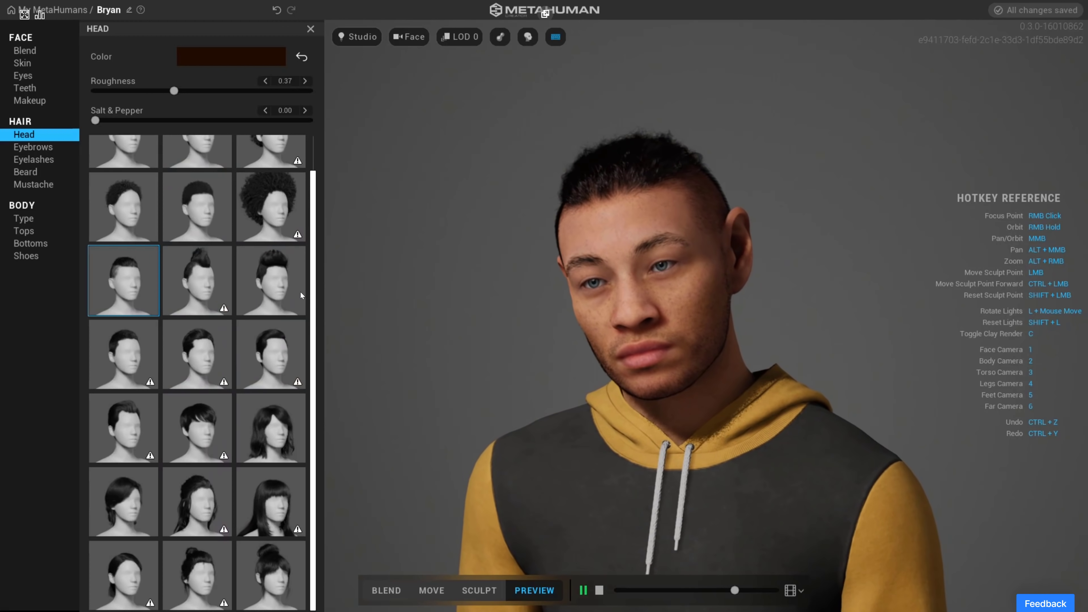
pyautogui.click(214, 285)
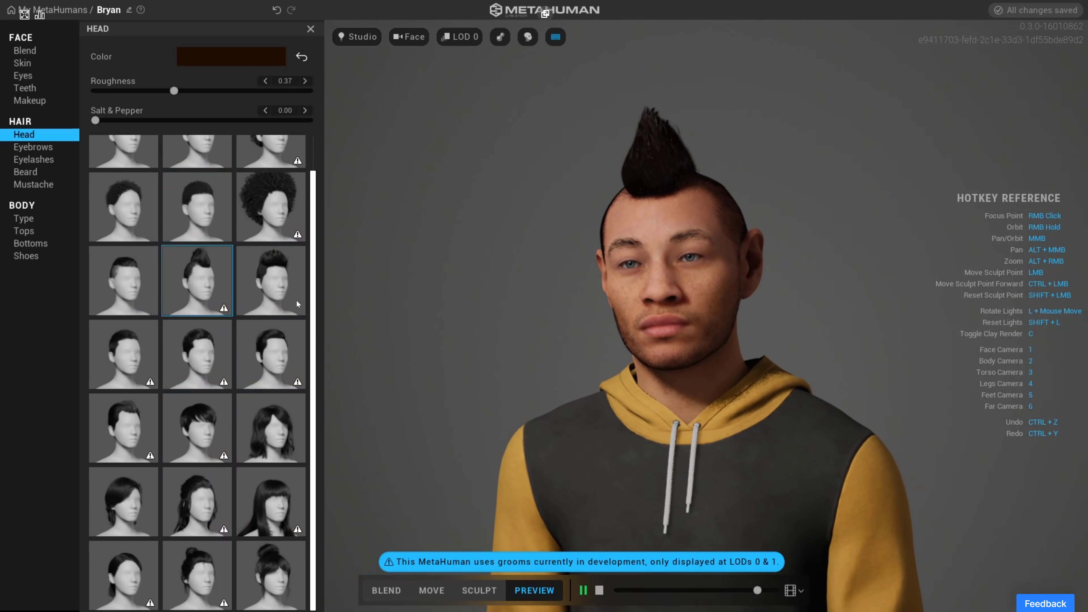
# Try a high salt and pepper amount on the mohawk, reset it to 0.00 and view the hair colour settings
pyautogui.moveTo(95, 120); pyautogui.dragTo(290, 124)
pyautogui.click(98, 120)
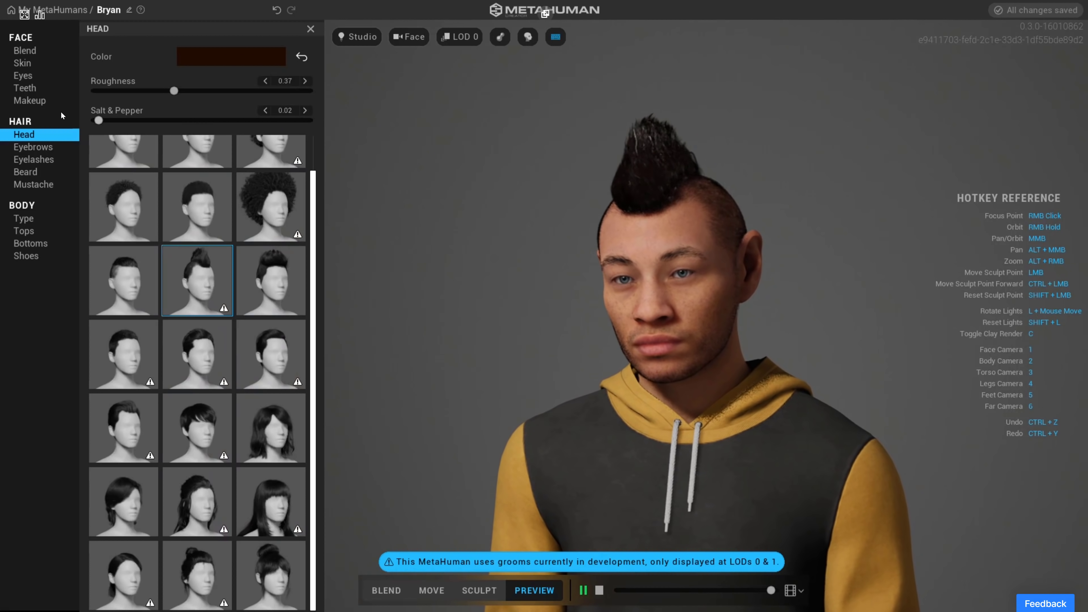
pyautogui.click(216, 63)
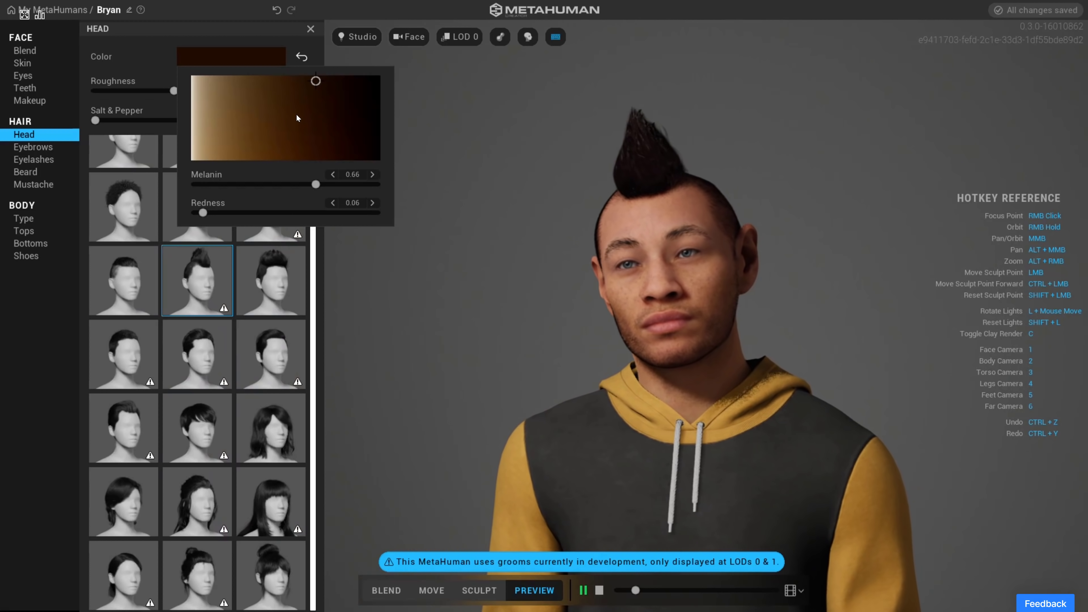
pyautogui.click(59, 360)
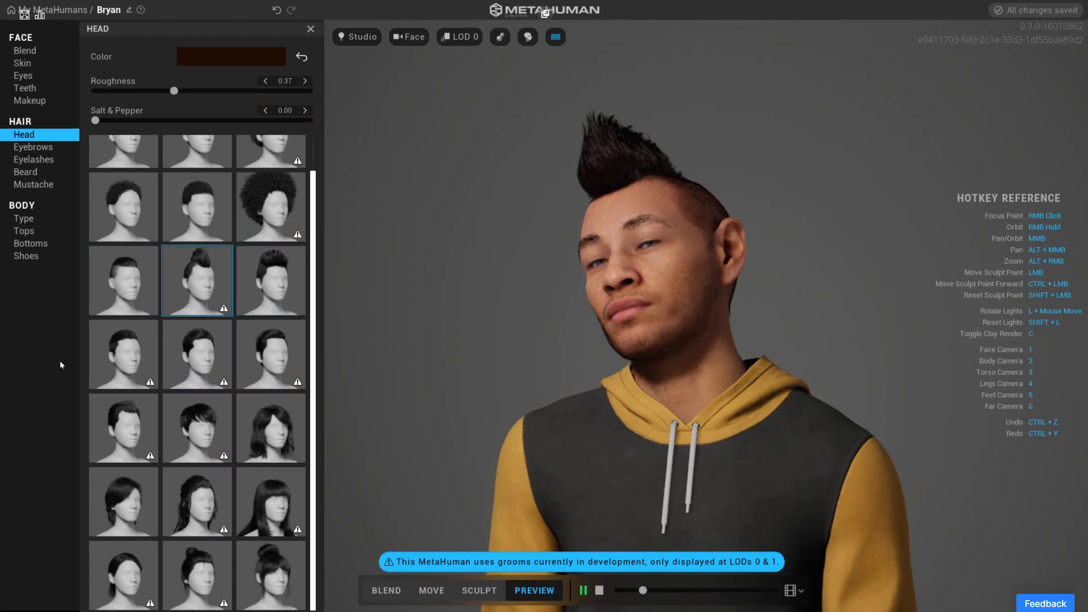
# Apply the fifth, longest eyelash style and the long goatee, the third beard in the last row
pyautogui.click(36, 161)
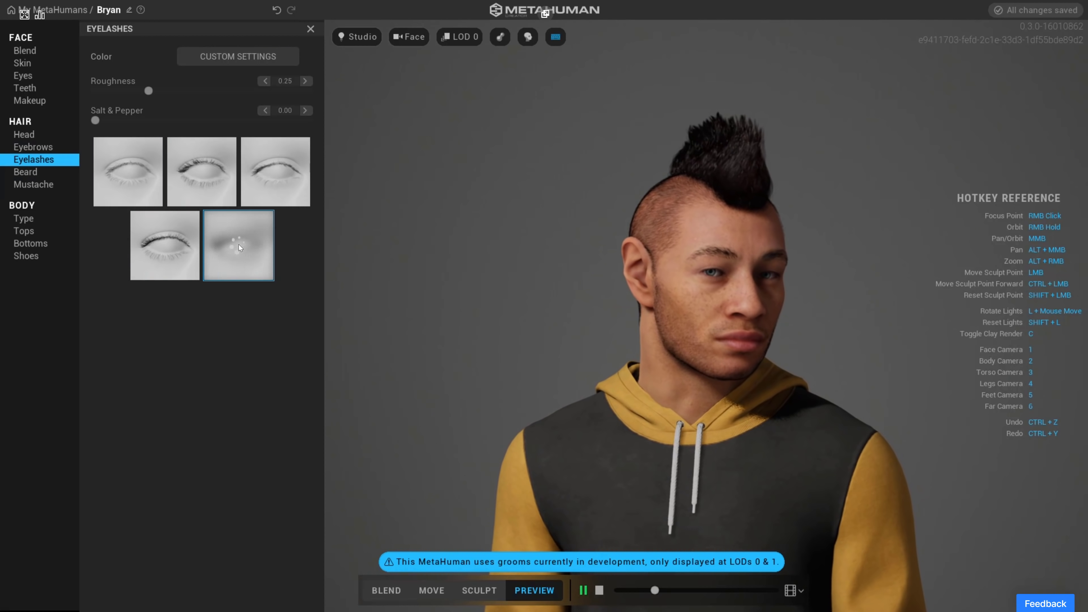
pyautogui.click(33, 177)
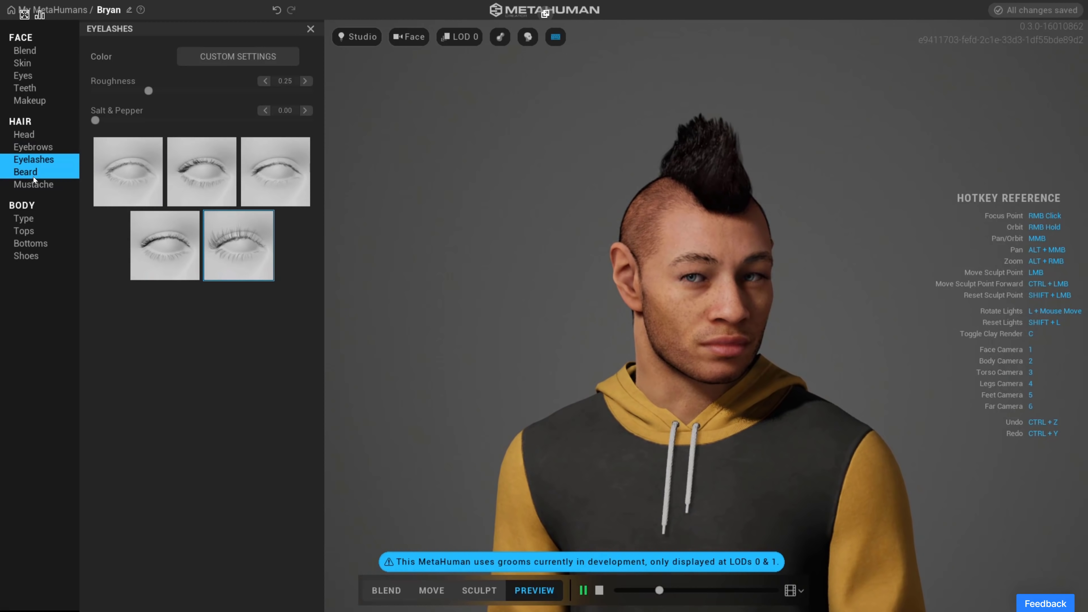
pyautogui.click(290, 326)
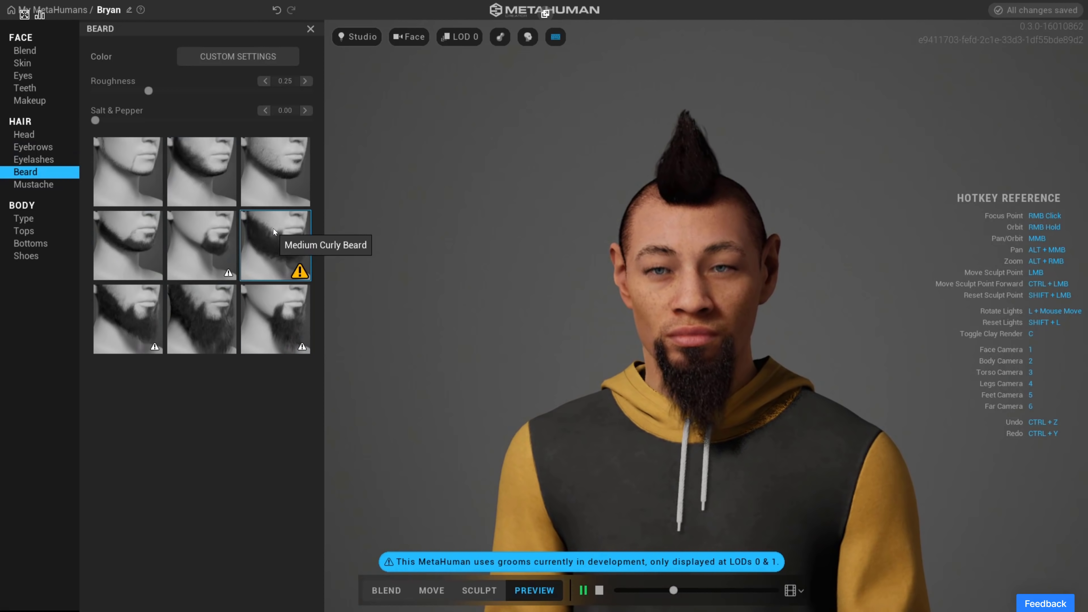
# Try the short goatee, apply the light Chin Strap Goatee as the beard and give it a near-black custom colour
pyautogui.click(212, 231)
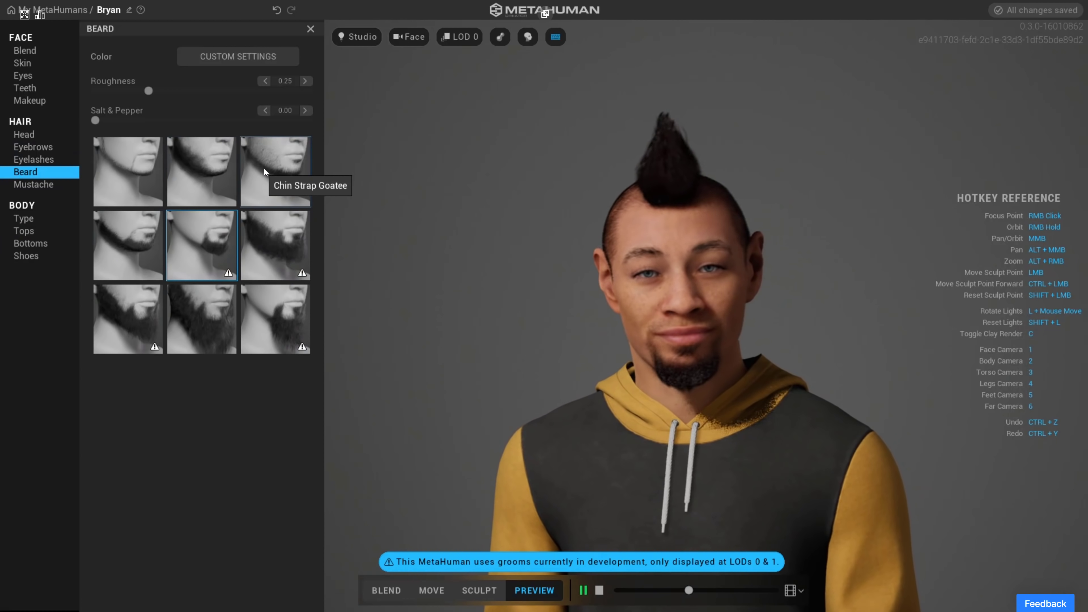
pyautogui.click(264, 172)
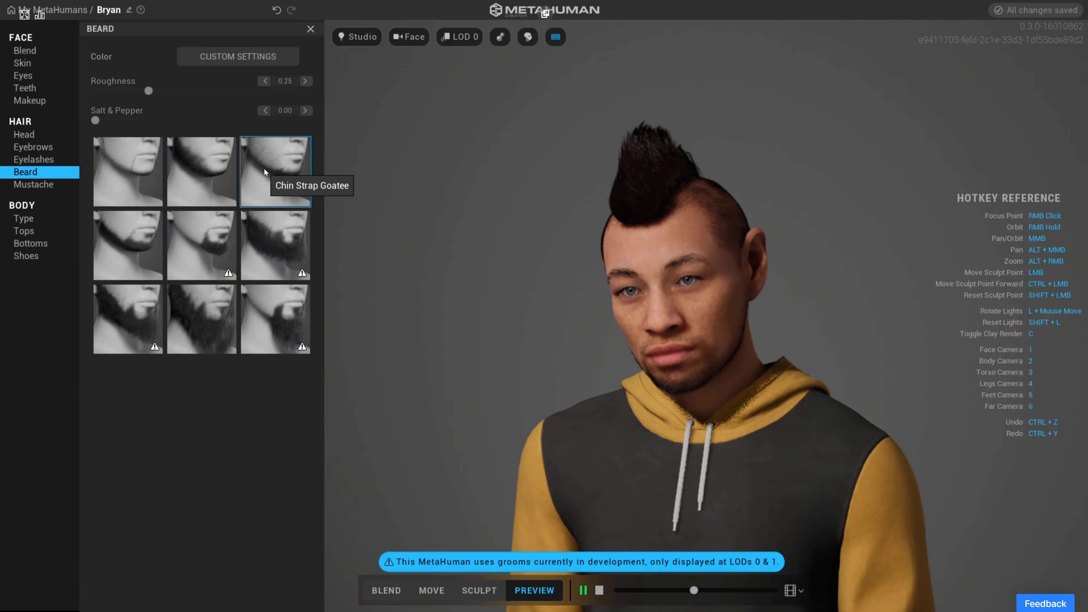
pyautogui.click(256, 60)
pyautogui.moveTo(359, 122)
pyautogui.mouseDown()
pyautogui.moveTo(371, 92)
pyautogui.moveTo(384, 97)
pyautogui.moveTo(369, 126)
pyautogui.mouseUp()
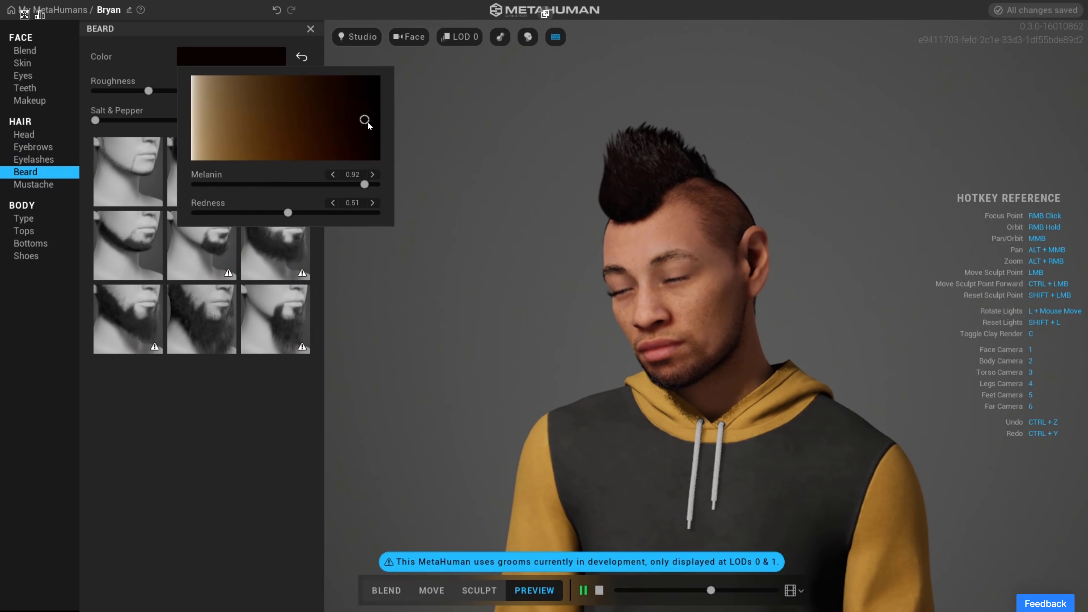
pyautogui.click(257, 427)
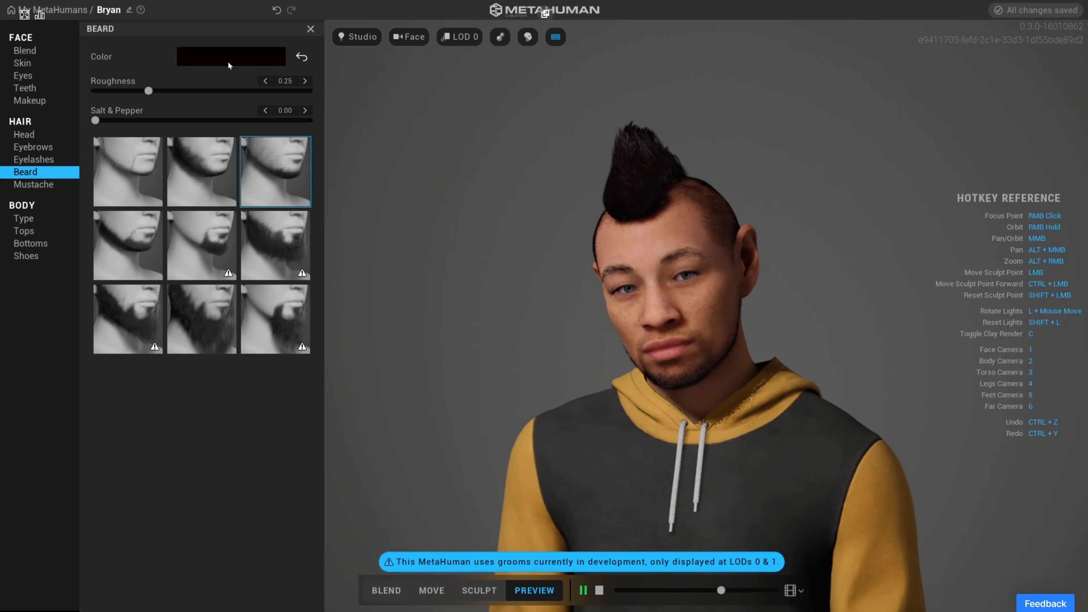
# Try the thick mustache in the second row and apply the last mustache in the third row
pyautogui.click(32, 185)
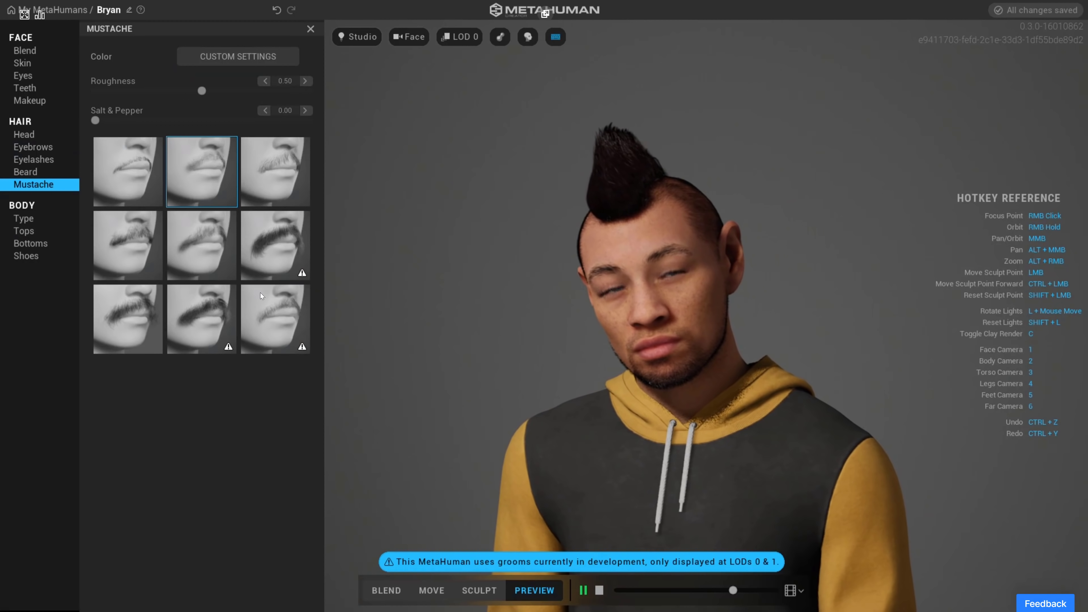
pyautogui.click(283, 241)
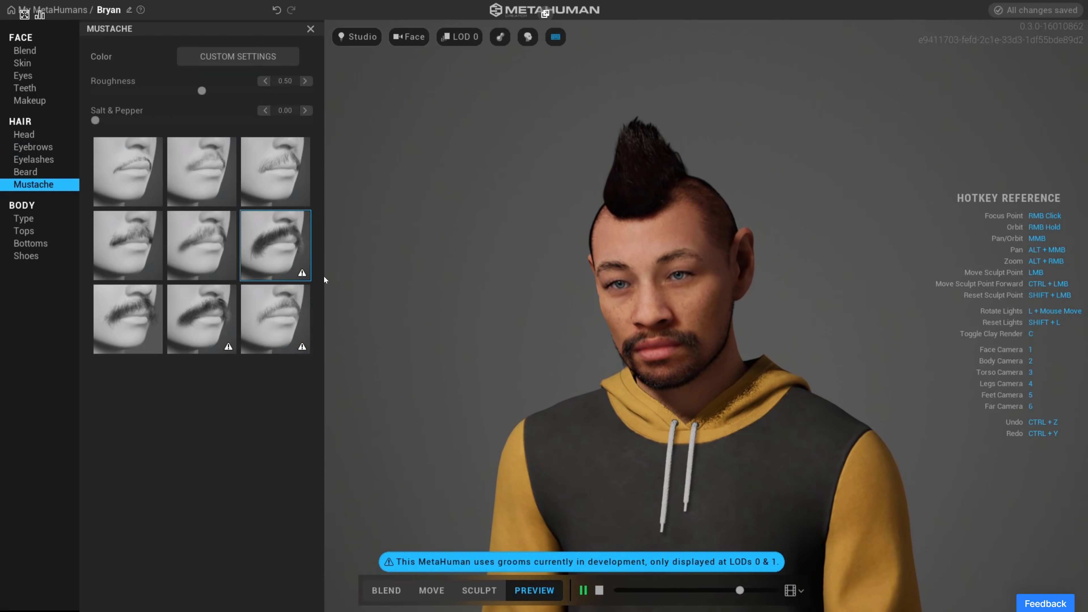
pyautogui.click(285, 315)
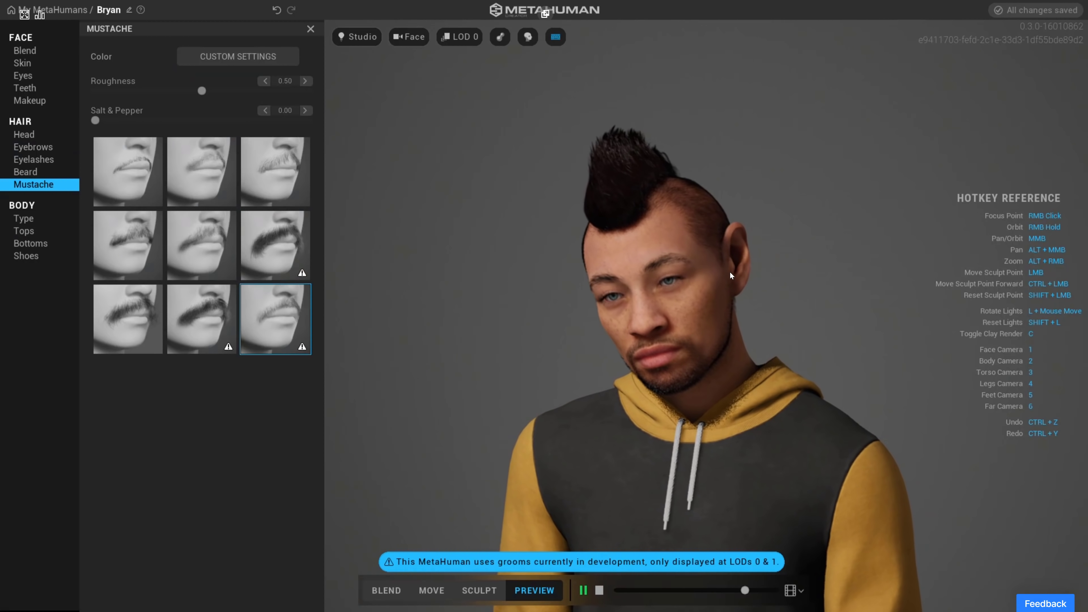
# Show the full body and compare the short and tall heights for the body type
pyautogui.click(23, 218)
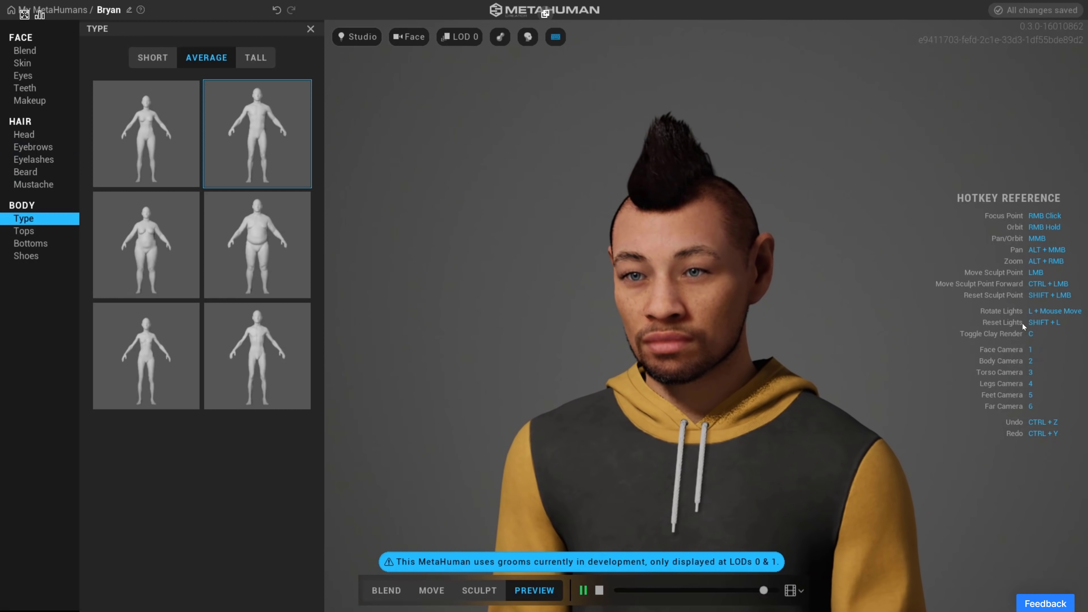
pyautogui.press('2')
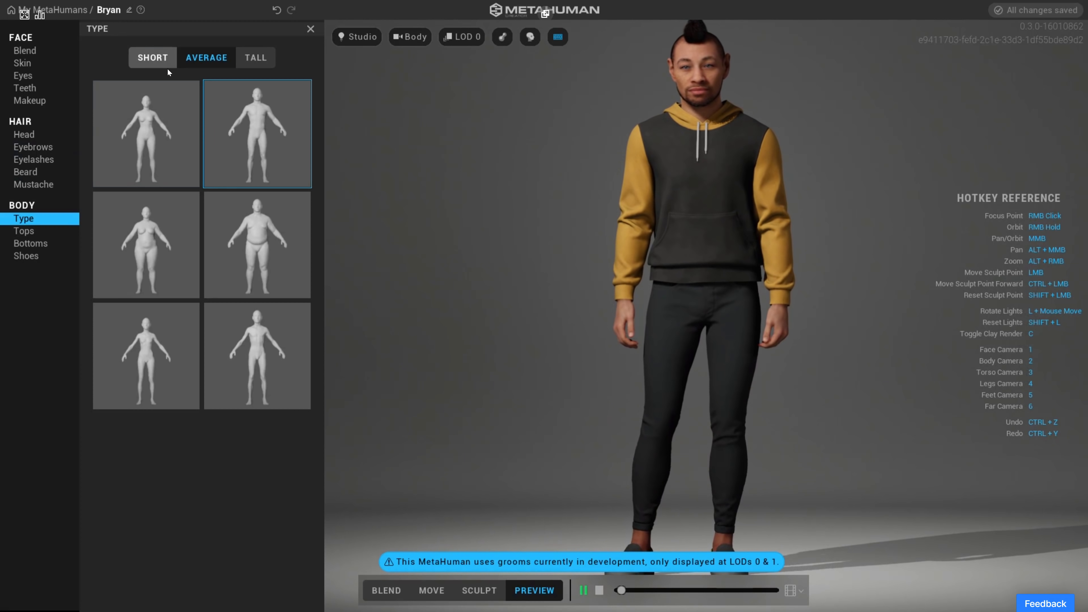
pyautogui.click(162, 60)
pyautogui.click(255, 58)
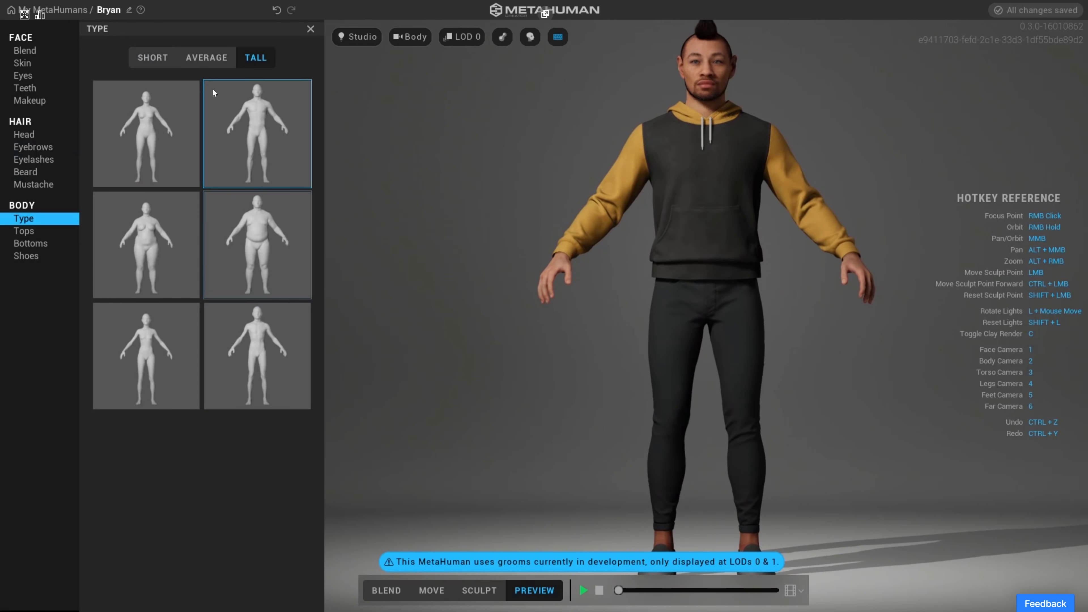
pyautogui.click(155, 58)
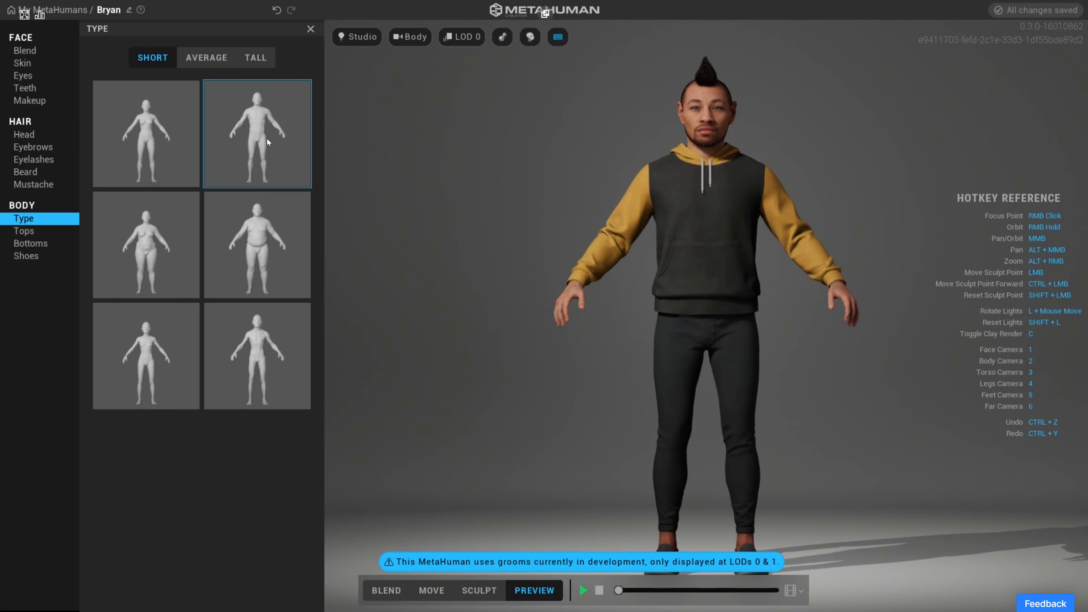
# Try the heavy and slim male builds at short height, then return to the average-height male body in the first row
pyautogui.click(275, 242)
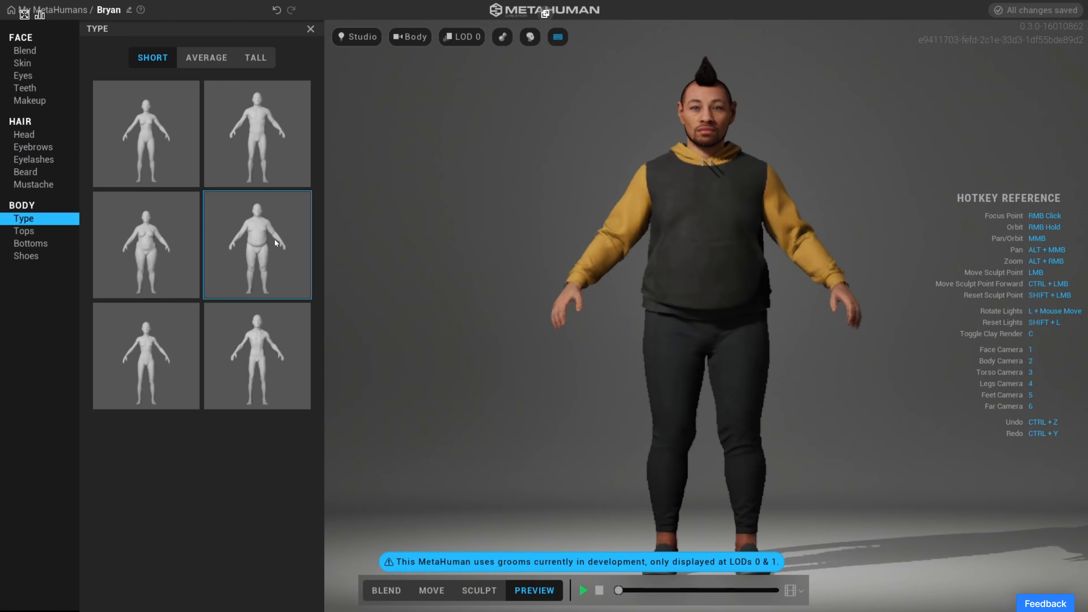
pyautogui.click(261, 346)
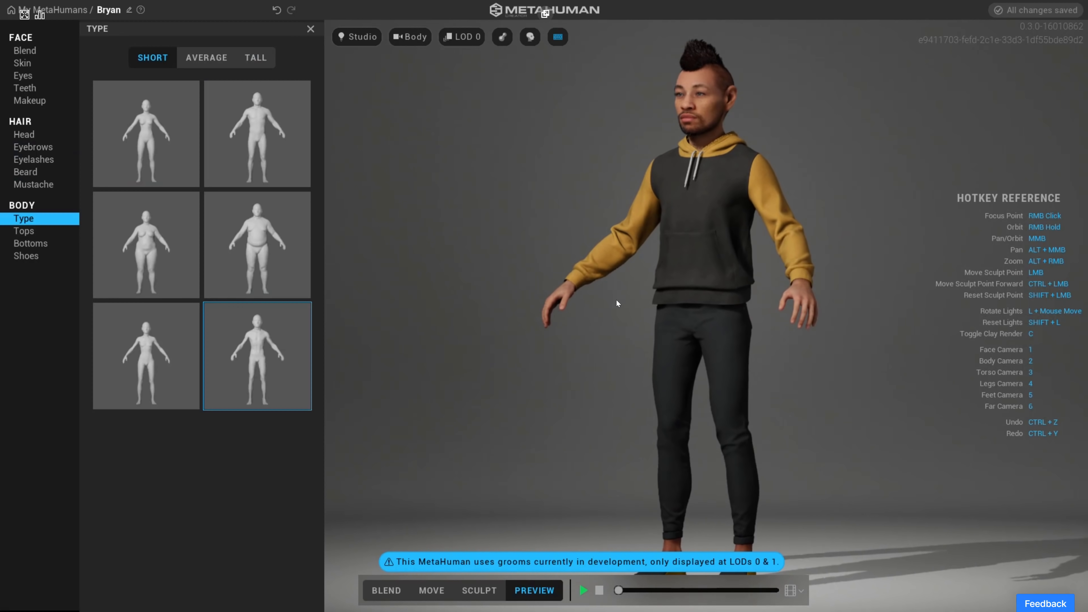
pyautogui.click(207, 57)
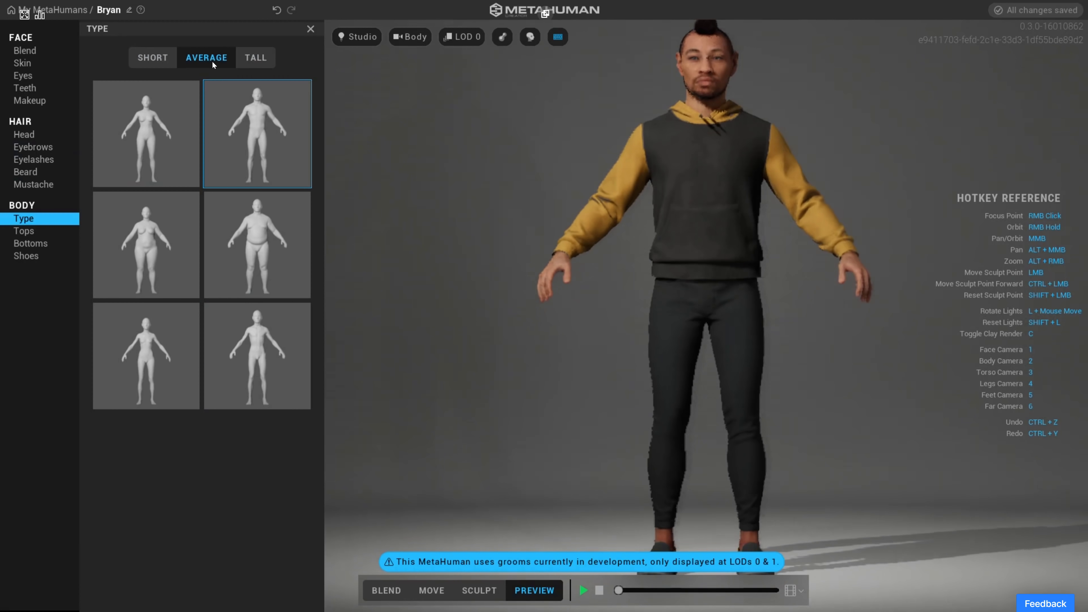
pyautogui.scroll(-4, 766, 331)
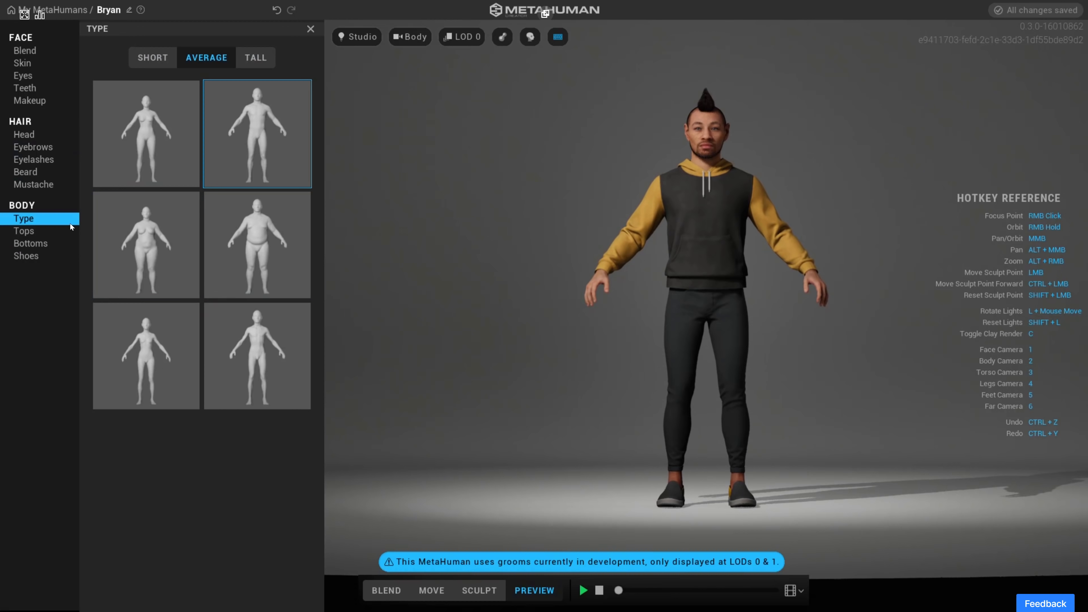
# Compare the Hoodie, Sweater and Button Down Shirt tops and apply the Sweater
pyautogui.click(23, 232)
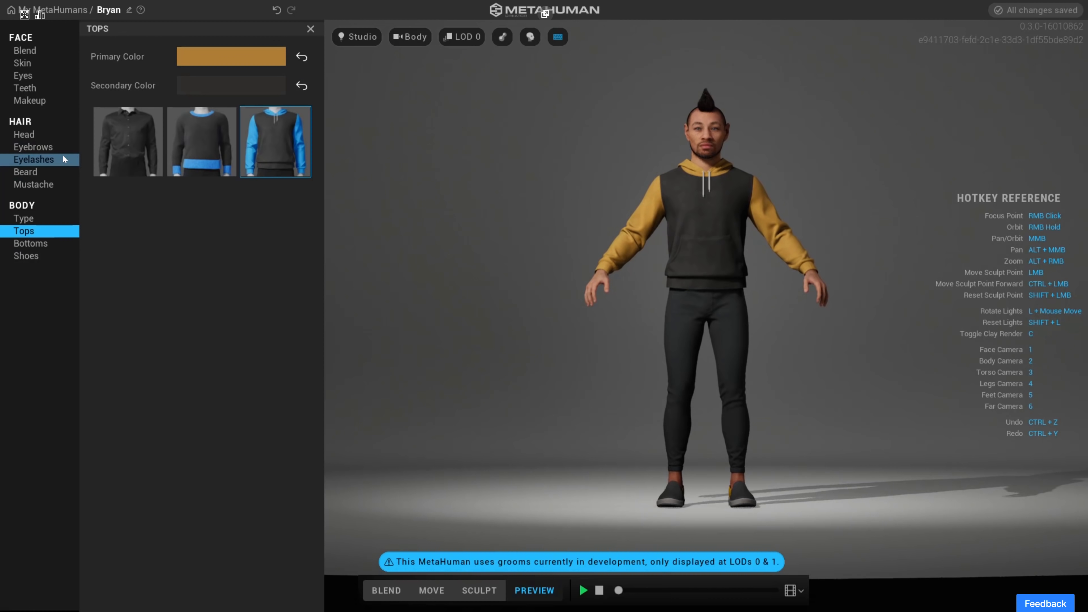
pyautogui.click(270, 149)
pyautogui.click(269, 149)
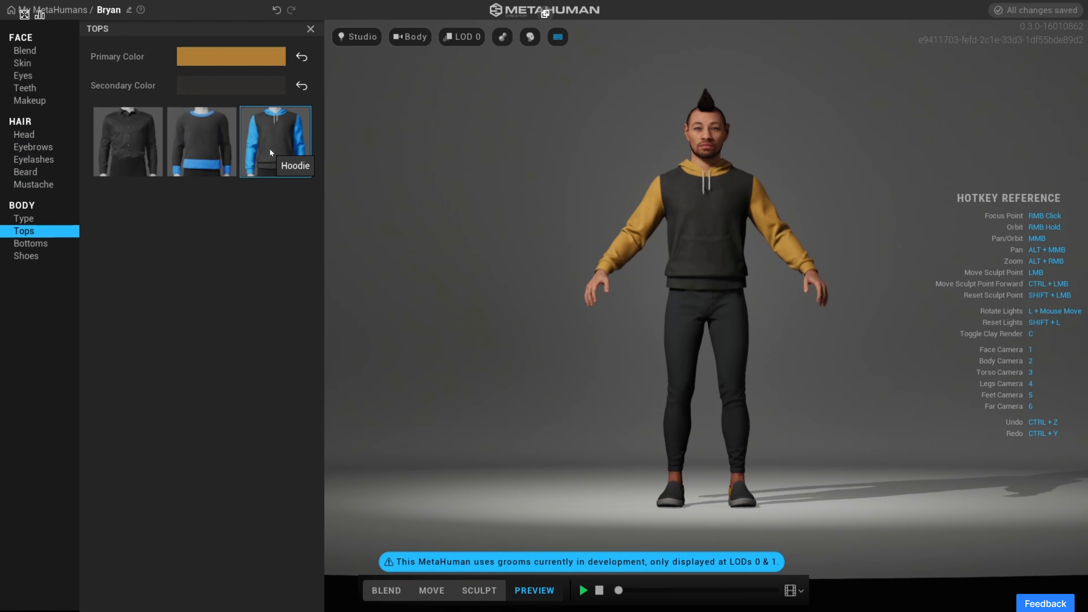
pyautogui.click(270, 148)
pyautogui.click(269, 149)
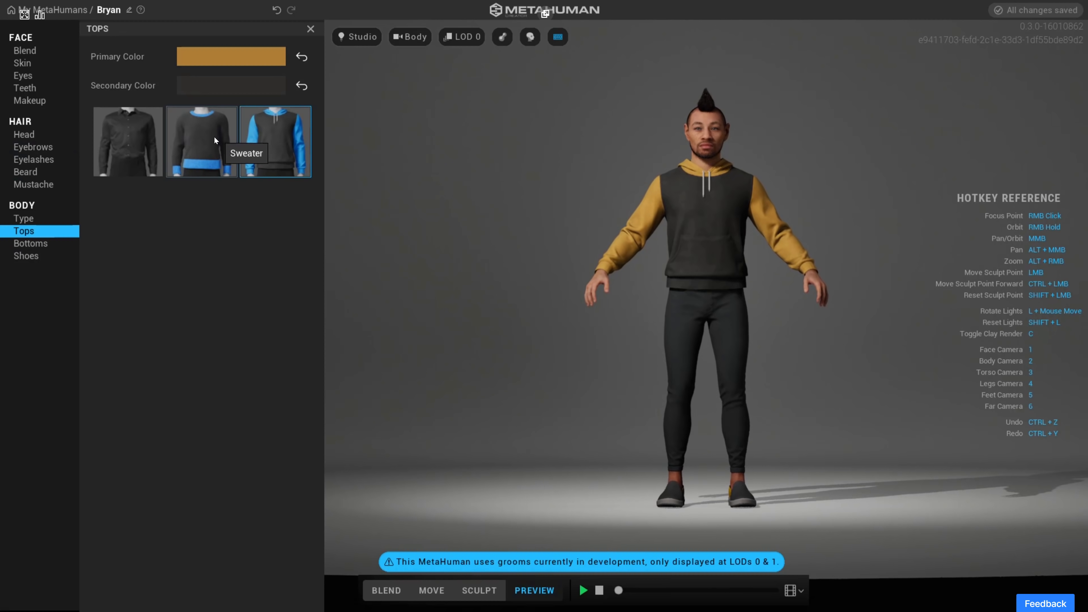
pyautogui.click(197, 141)
pyautogui.click(128, 140)
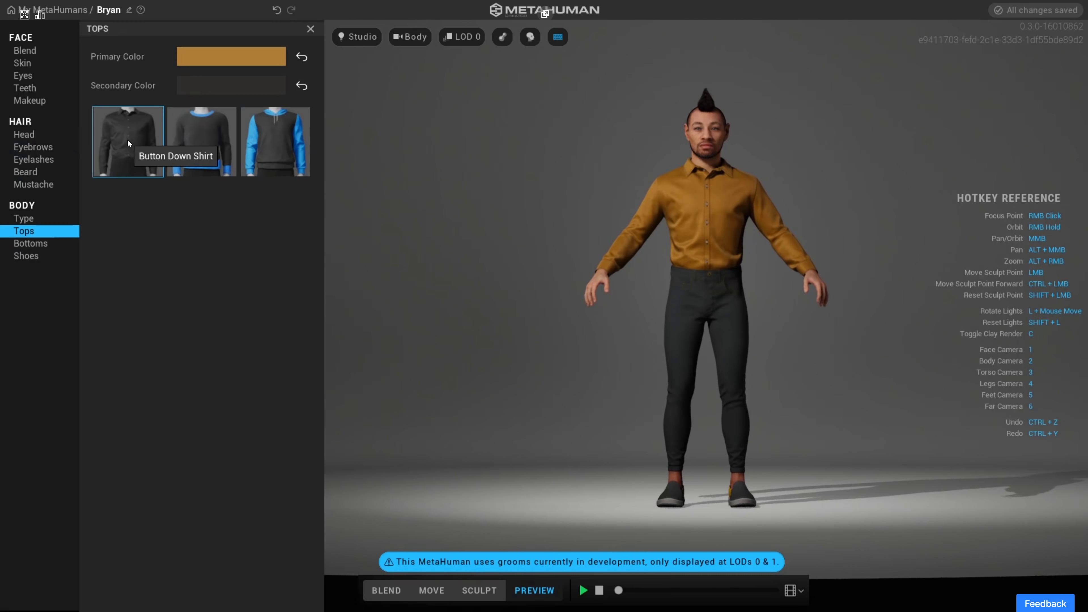
pyautogui.click(179, 138)
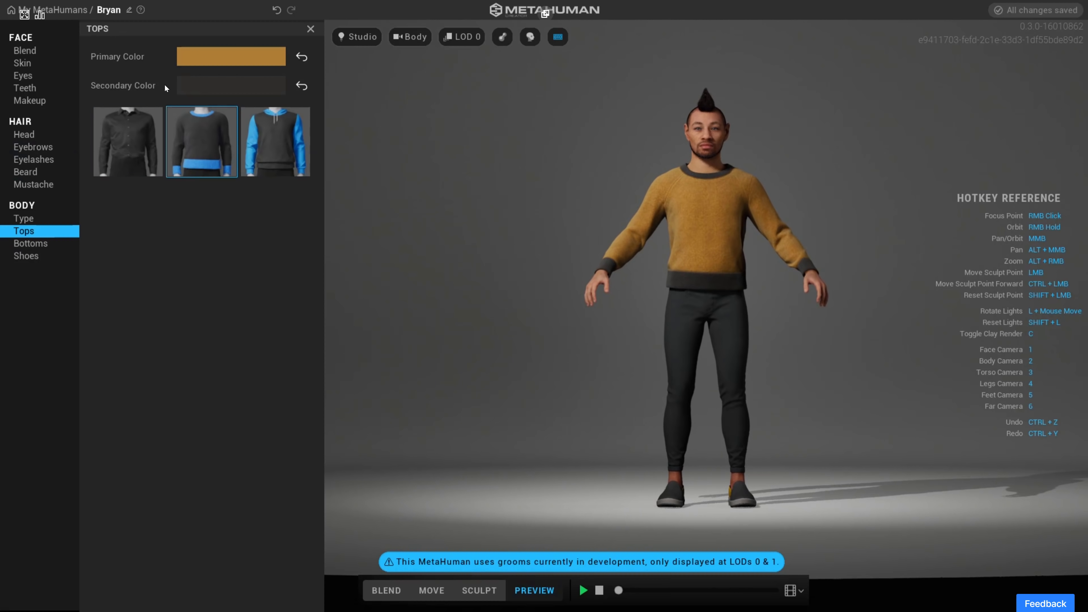
# Set the sweater's primary colour to orange-red and its secondary colour to black
pyautogui.click(207, 56)
pyautogui.moveTo(226, 112); pyautogui.dragTo(193, 135)
pyautogui.click(201, 330)
pyautogui.click(220, 85)
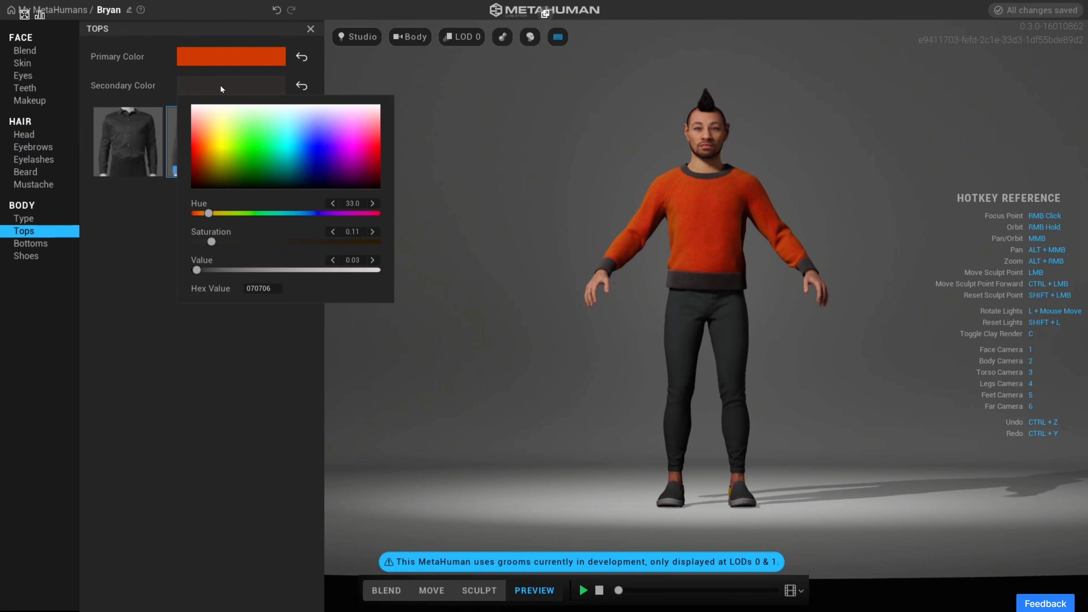
pyautogui.moveTo(293, 167); pyautogui.dragTo(178, 191)
pyautogui.click(236, 451)
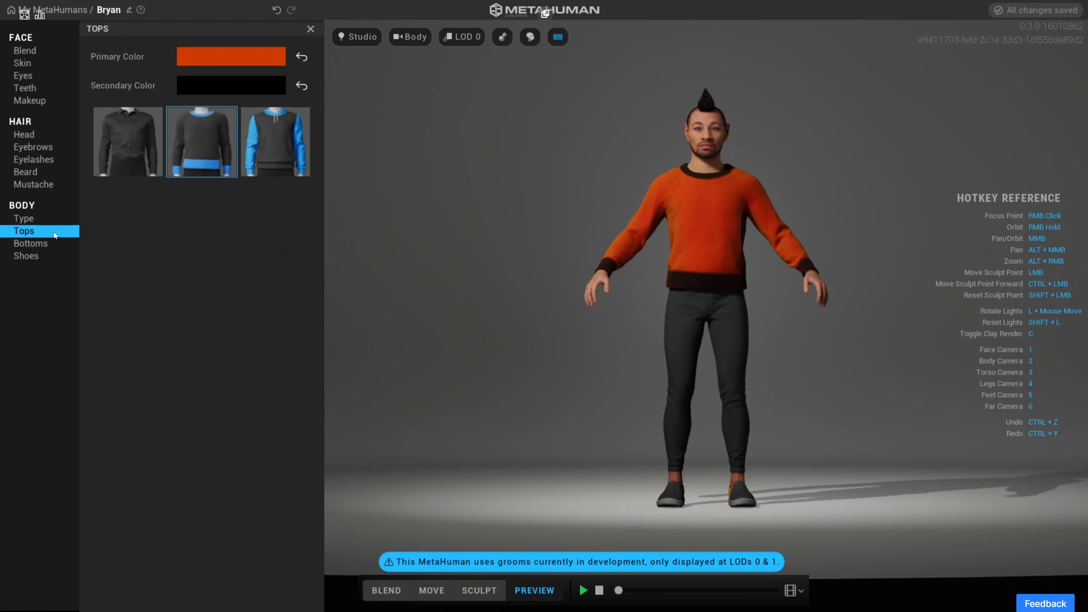
# Try the straight trousers, apply the Cargo Pants and set their primary colour to cream
pyautogui.click(44, 243)
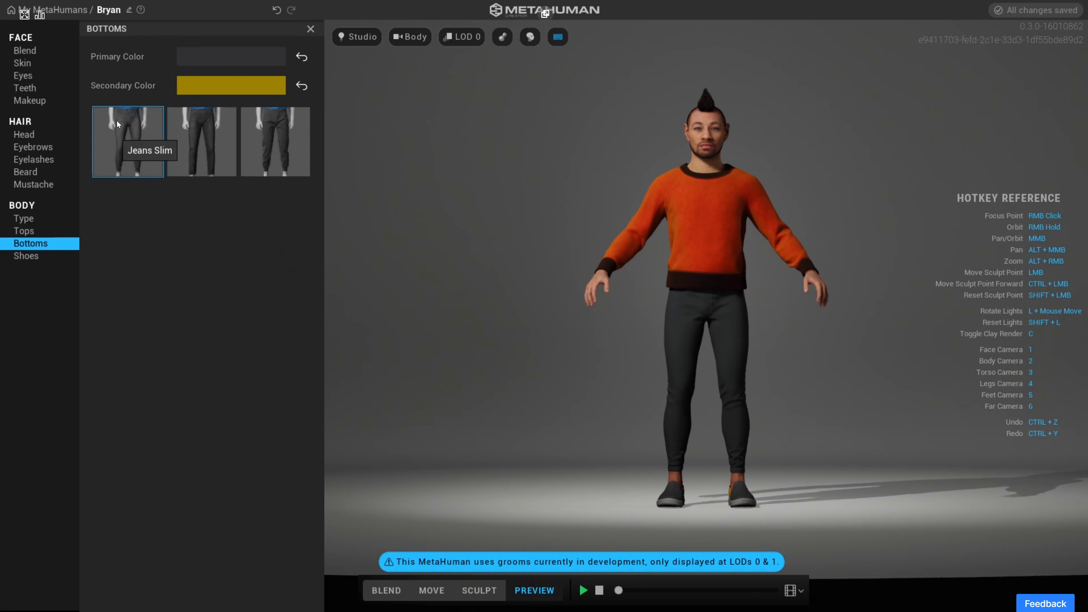
pyautogui.click(198, 142)
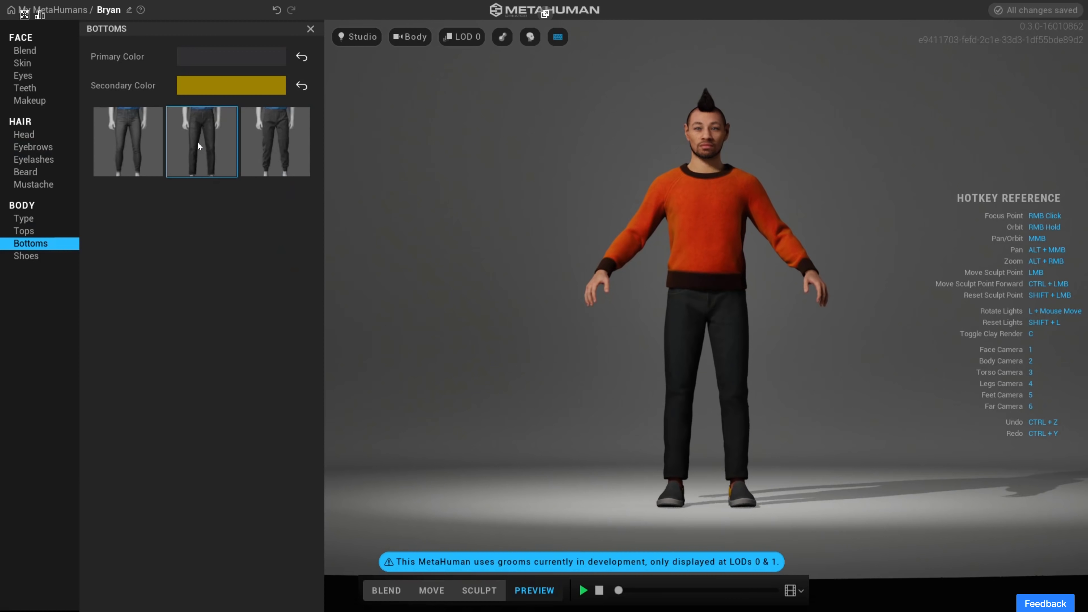
pyautogui.click(271, 144)
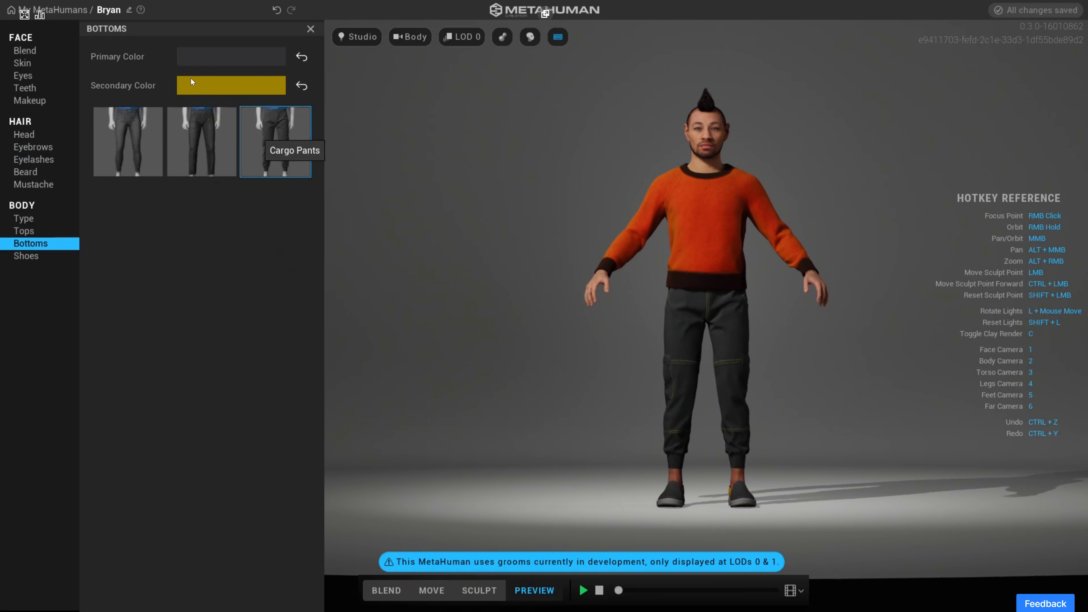
pyautogui.click(216, 56)
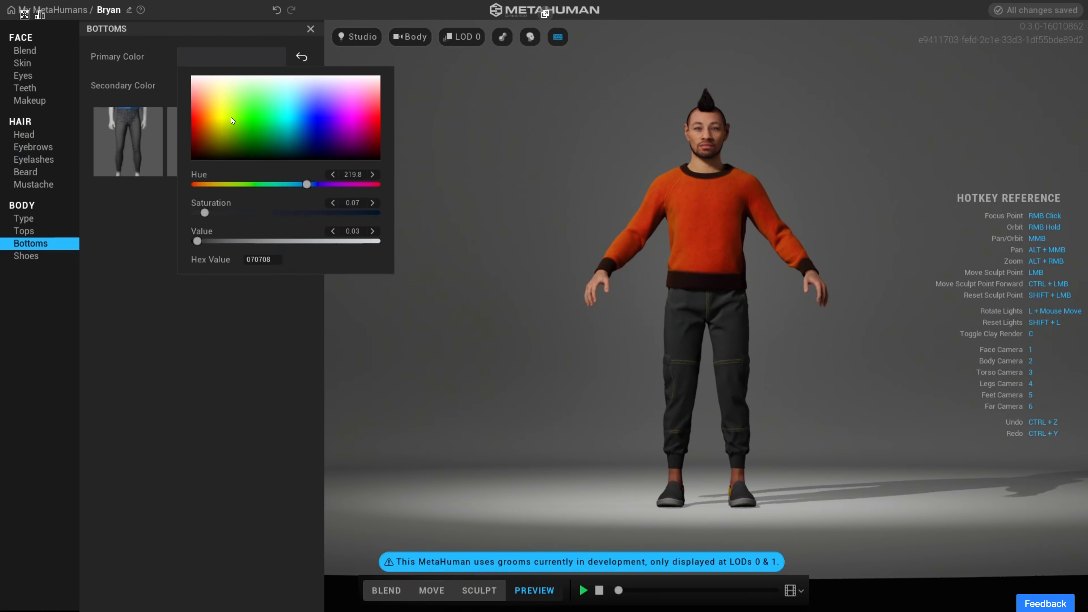
pyautogui.moveTo(232, 120); pyautogui.dragTo(215, 93)
pyautogui.click(146, 199)
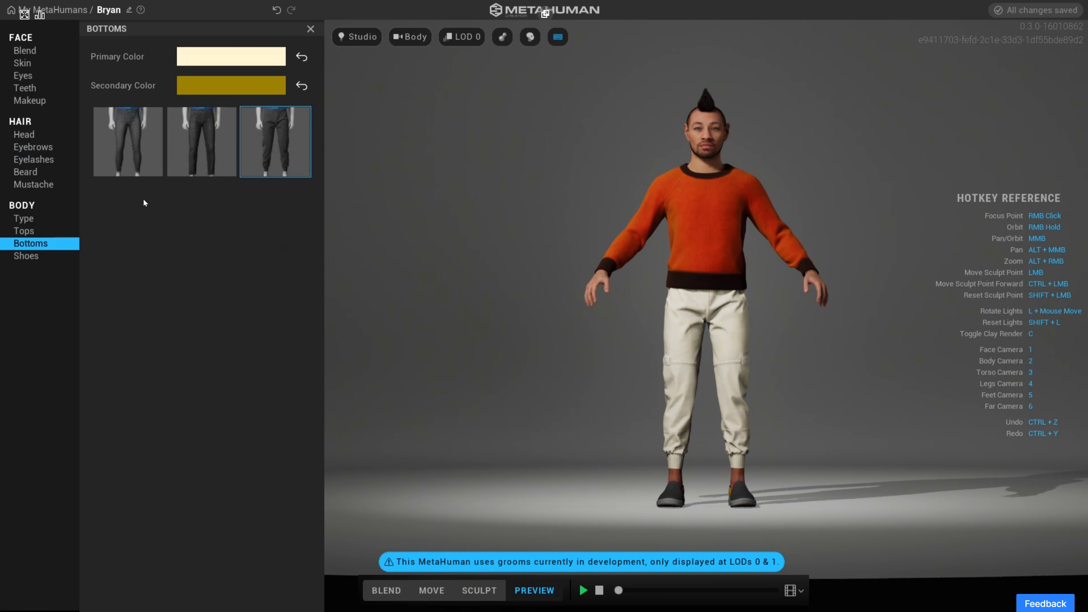
# Compare the Boots, sneakers and Flats and apply the flip-flops as the character's shoes
pyautogui.click(29, 257)
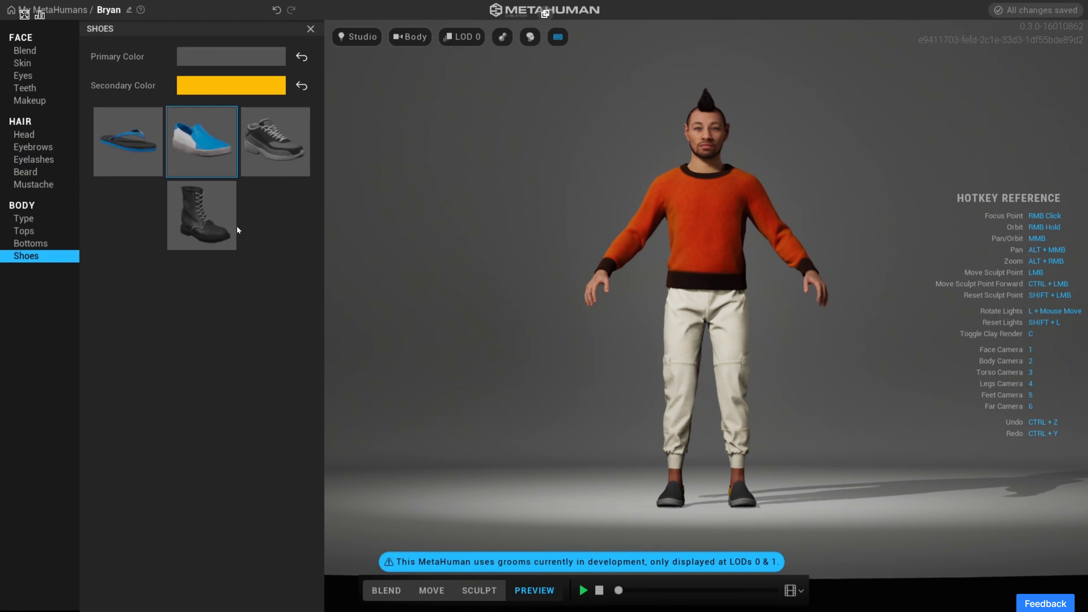
pyautogui.click(212, 214)
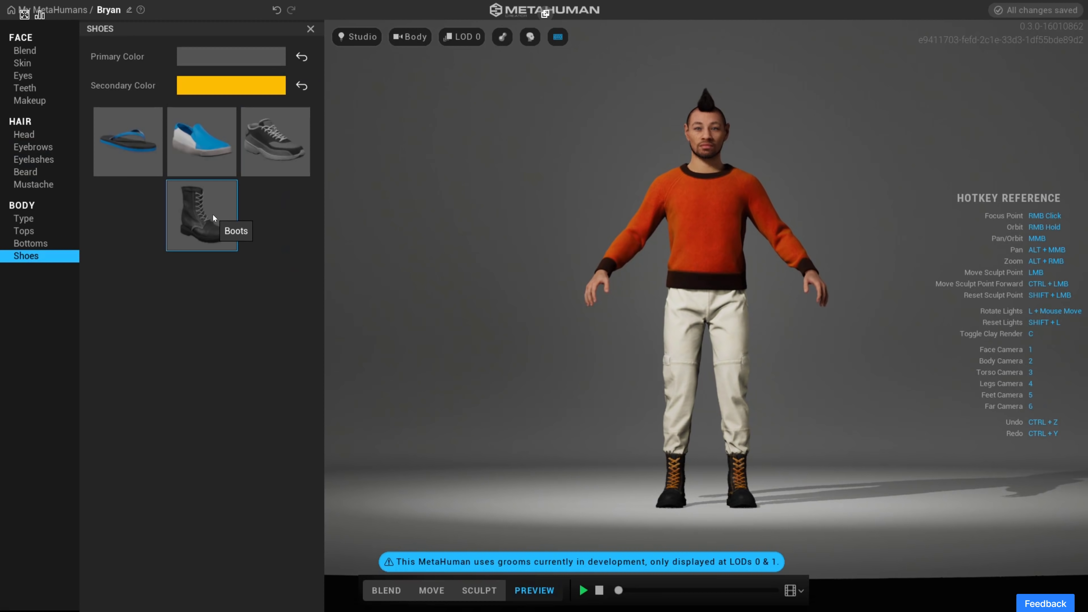
pyautogui.click(290, 159)
pyautogui.click(211, 143)
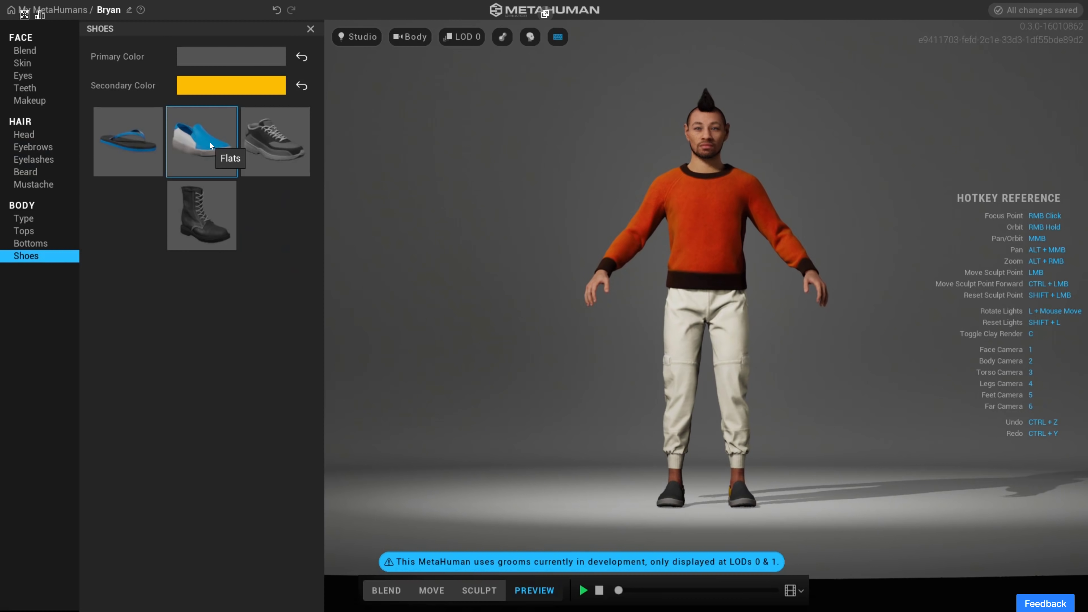
pyautogui.click(139, 143)
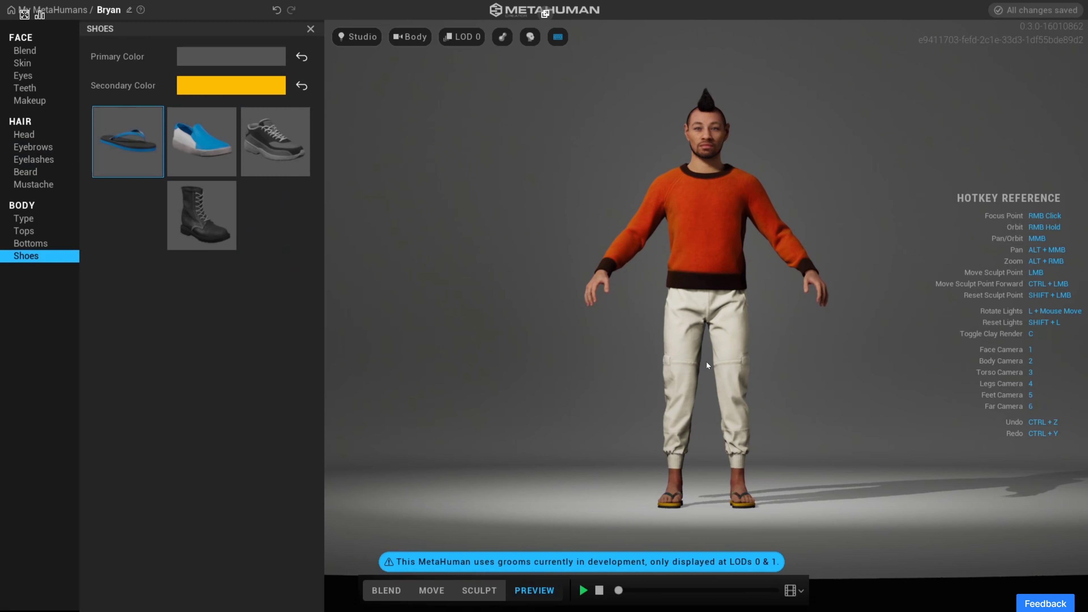
# Inspect the flip-flops with the feet camera and view the whole outfit from an angle
pyautogui.press('5')
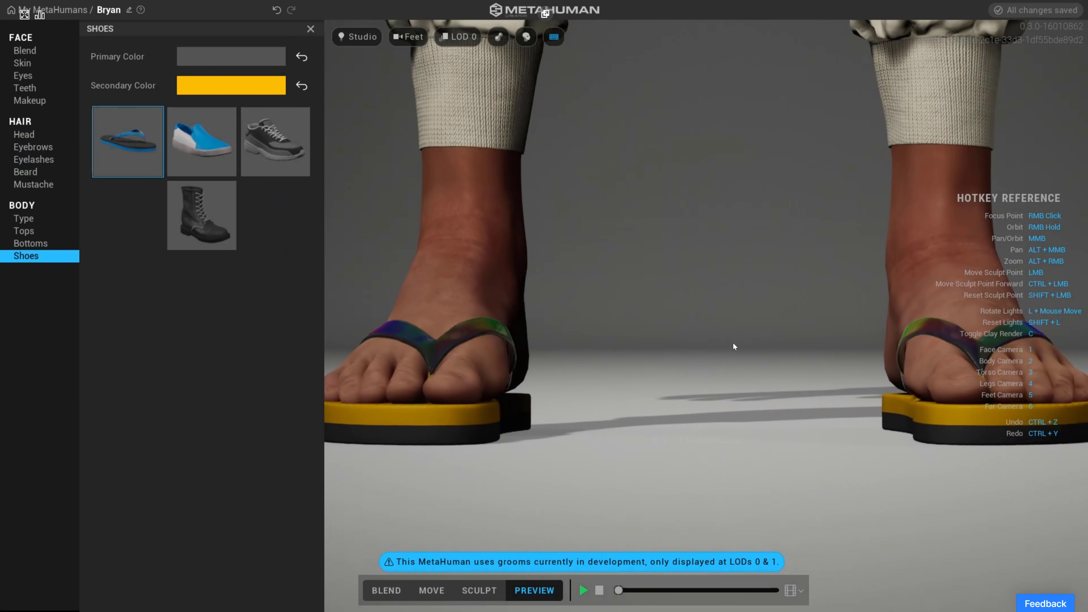
pyautogui.moveTo(659, 364); pyautogui.dragTo(611, 382, button='right')
pyautogui.scroll(-10, 638, 360)
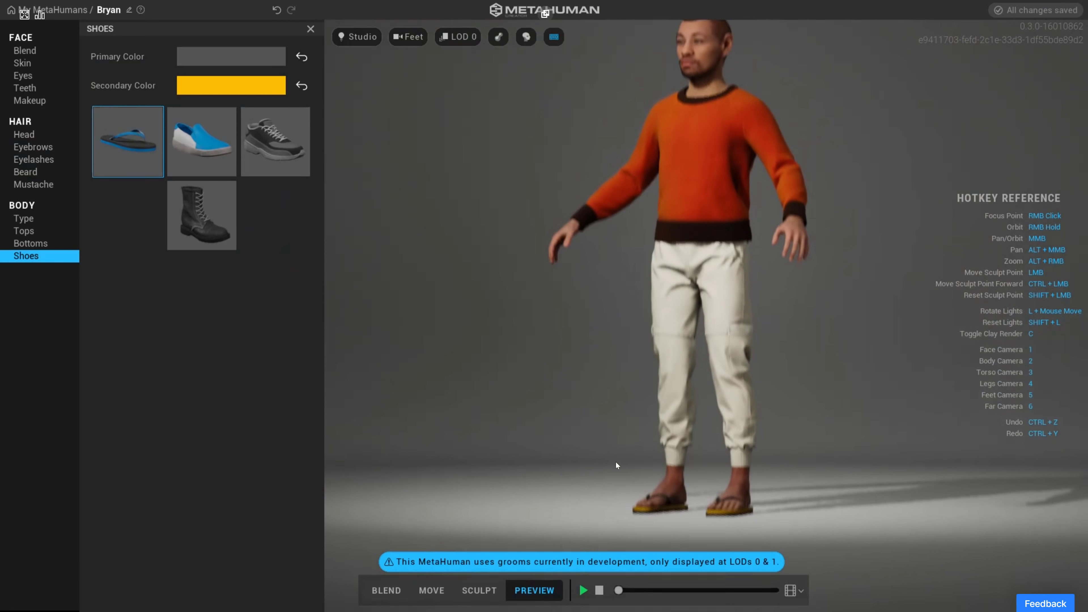
pyautogui.scroll(3, 707, 415)
pyautogui.scroll(3, 793, 383)
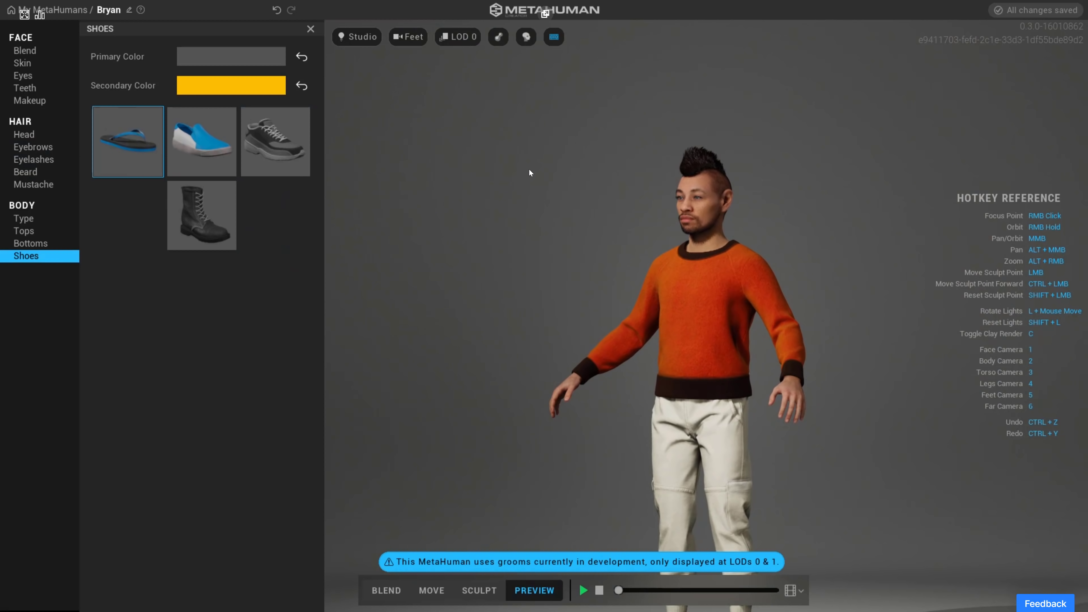
# Preview the character in the Indoor, Outdoor and Silhouette environments
pyautogui.click(343, 39)
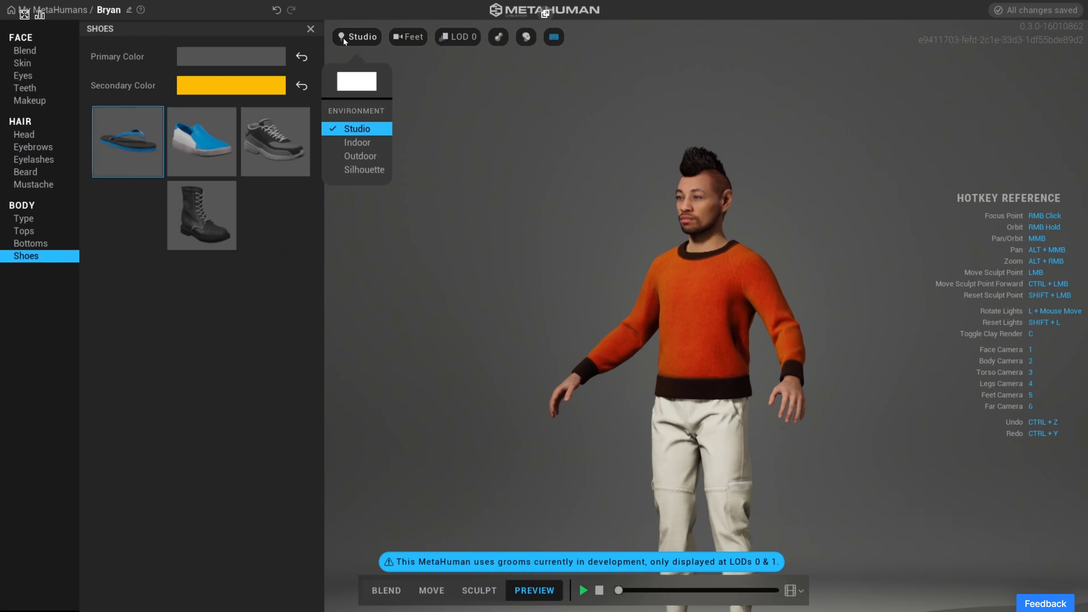
pyautogui.click(358, 141)
pyautogui.press('l')
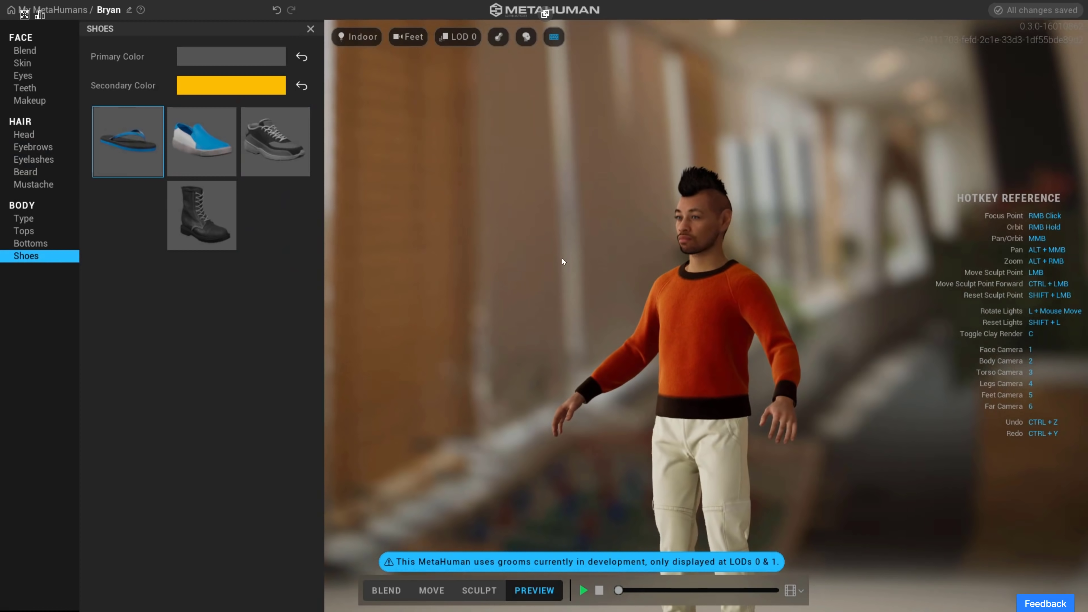
pyautogui.click(356, 37)
pyautogui.click(352, 155)
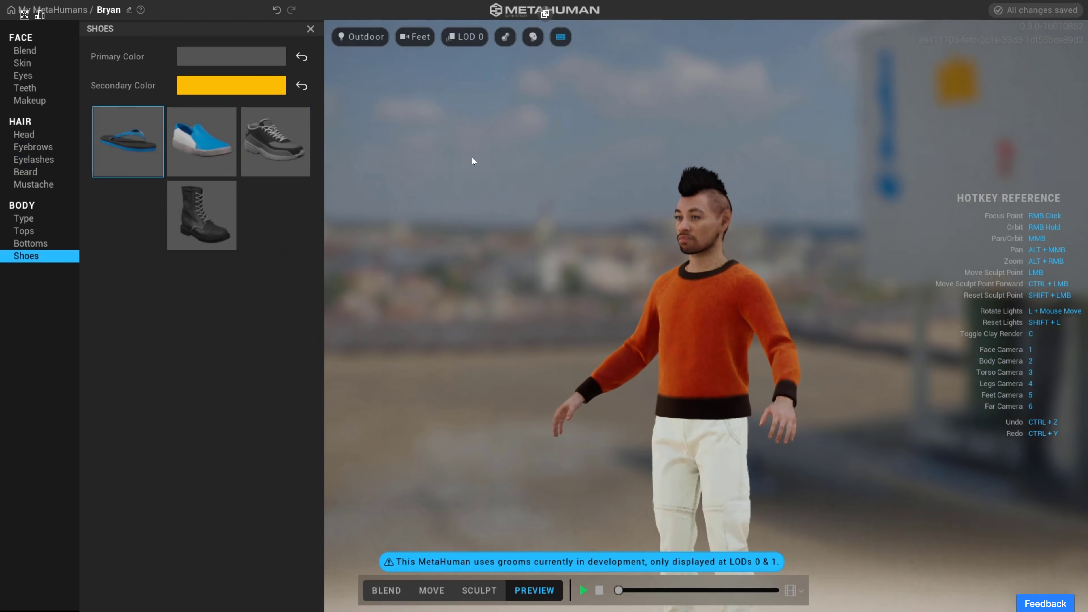
pyautogui.click(364, 37)
pyautogui.click(364, 174)
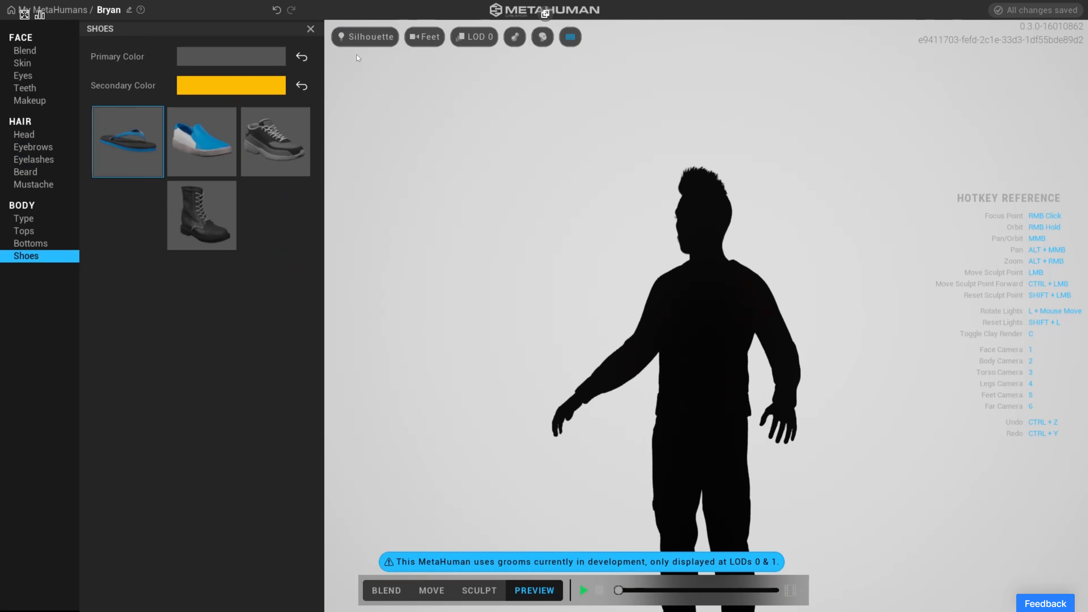
# Return to the Outdoor environment and examine the sweater's collar and the face up close
pyautogui.click(363, 37)
pyautogui.press('Return')
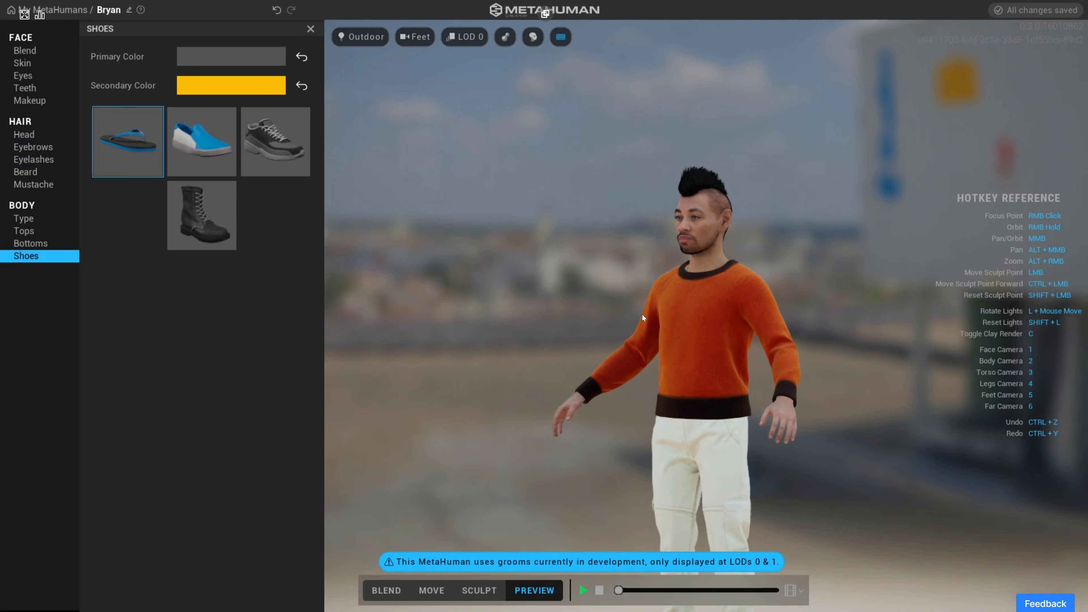
pyautogui.scroll(8, 690, 284)
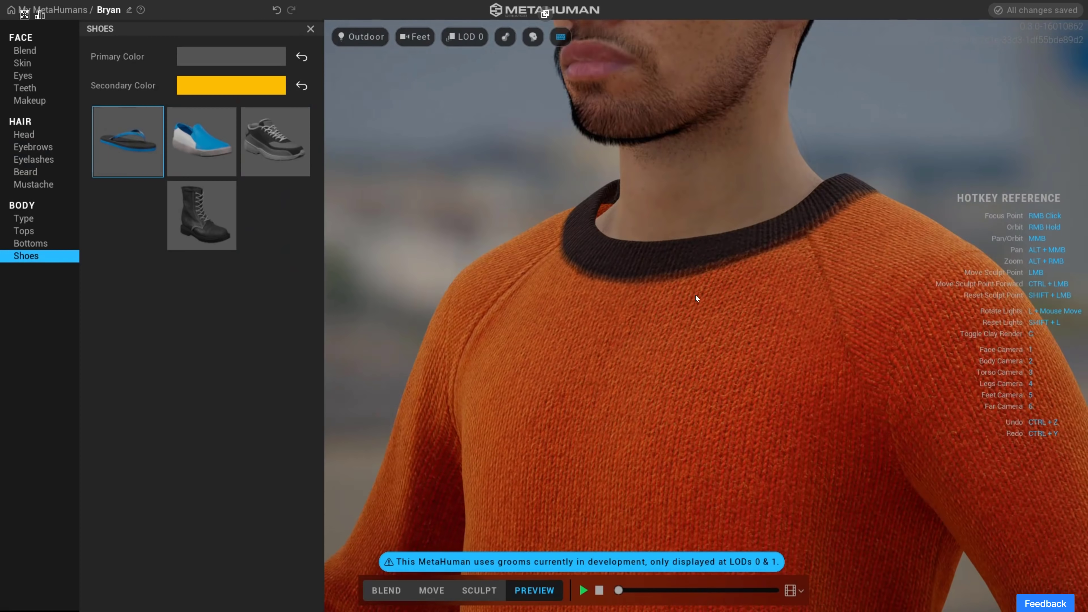
pyautogui.moveTo(695, 295); pyautogui.dragTo(670, 491, button='middle')
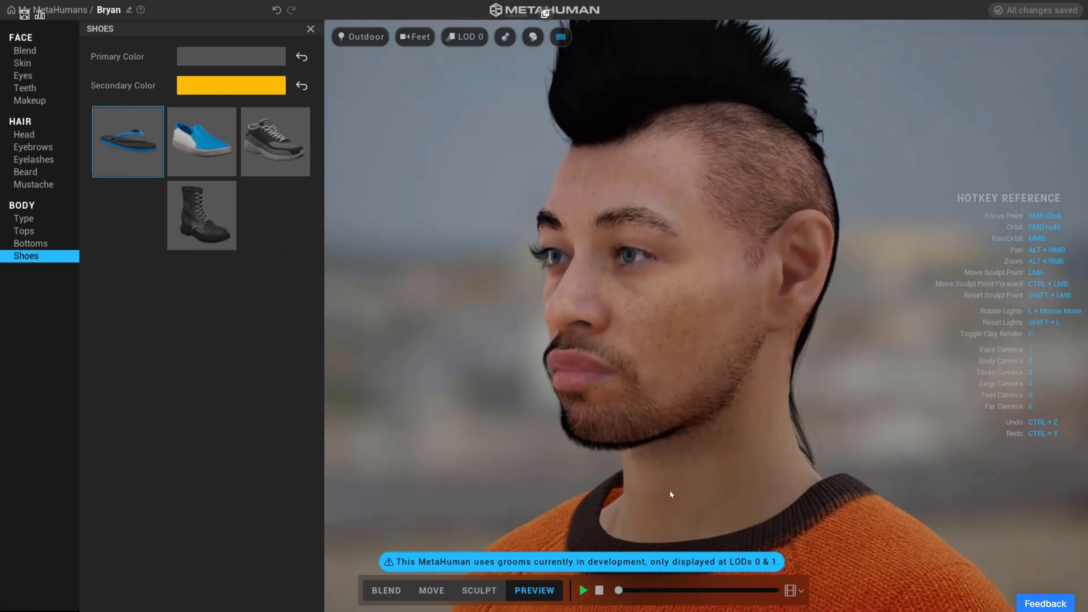
# Restore the Studio environment and view the character's head and upper body from the front
pyautogui.click(357, 37)
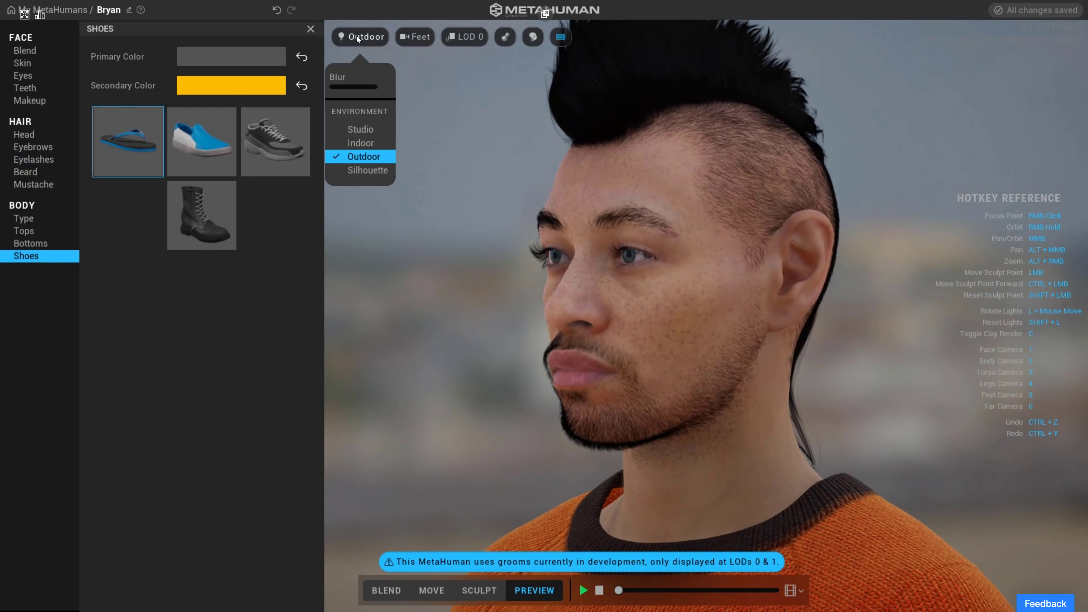
pyautogui.click(364, 128)
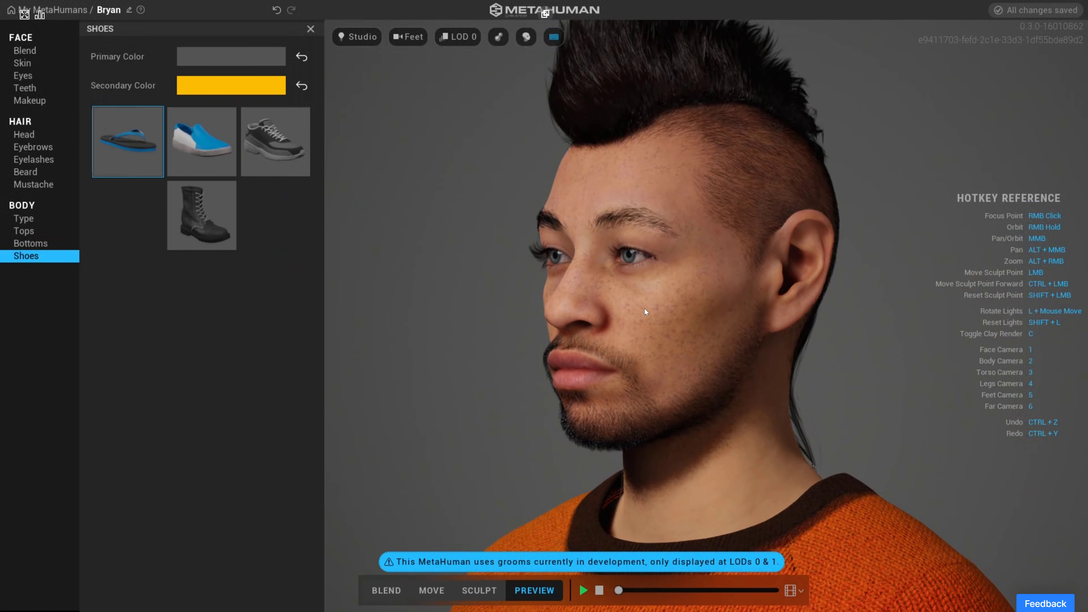
pyautogui.moveTo(644, 309); pyautogui.dragTo(739, 397, button='middle')
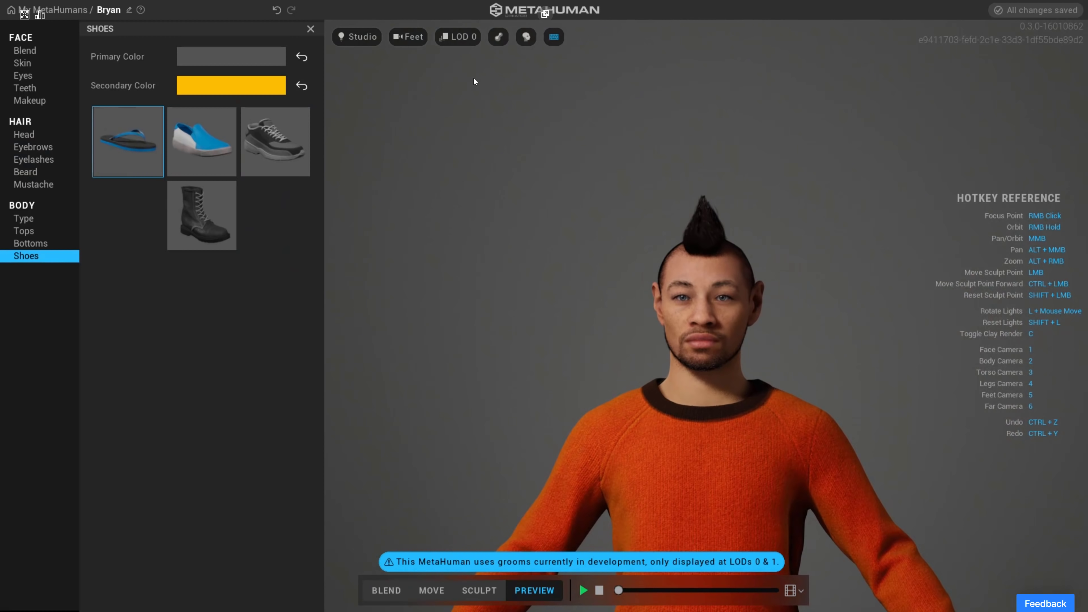
# Switch the level of detail to LOD 6 and inspect the head up close from an angle
pyautogui.click(467, 38)
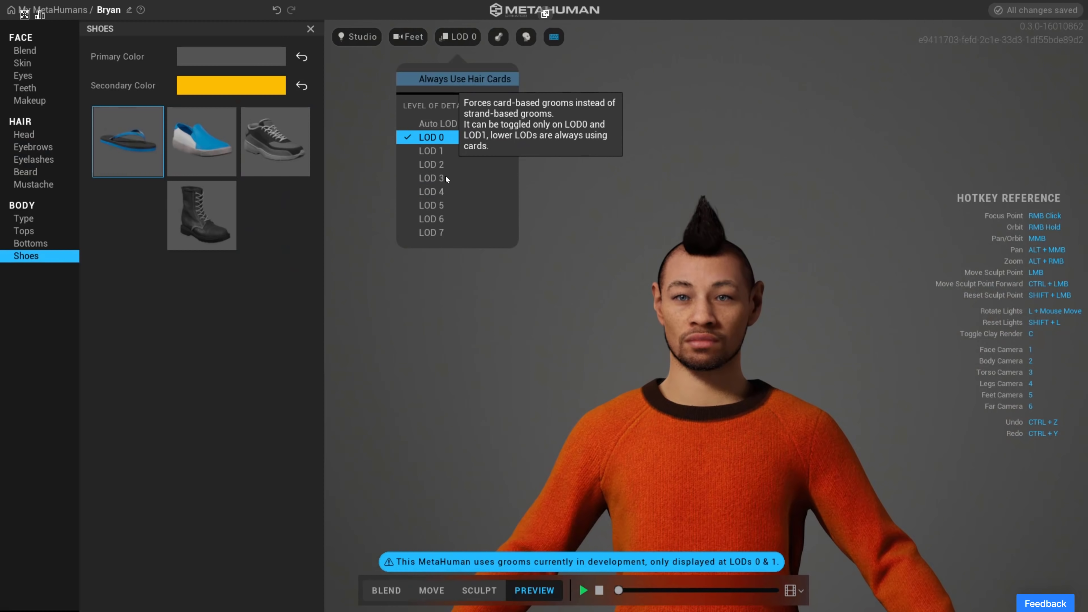
pyautogui.click(437, 219)
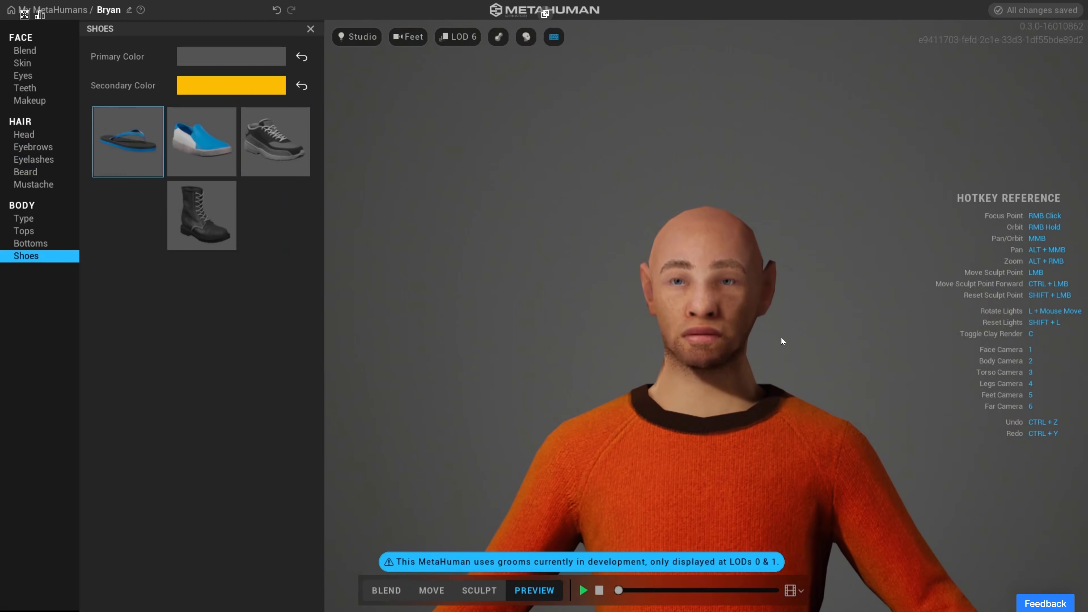
pyautogui.scroll(5, 781, 338)
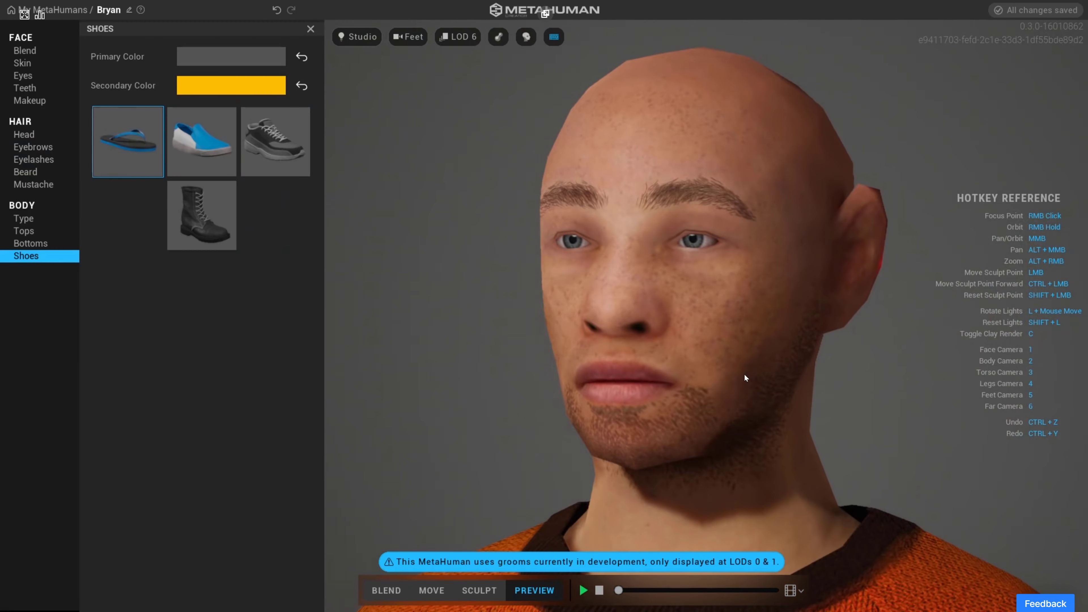
pyautogui.moveTo(744, 377); pyautogui.dragTo(687, 375, button='right')
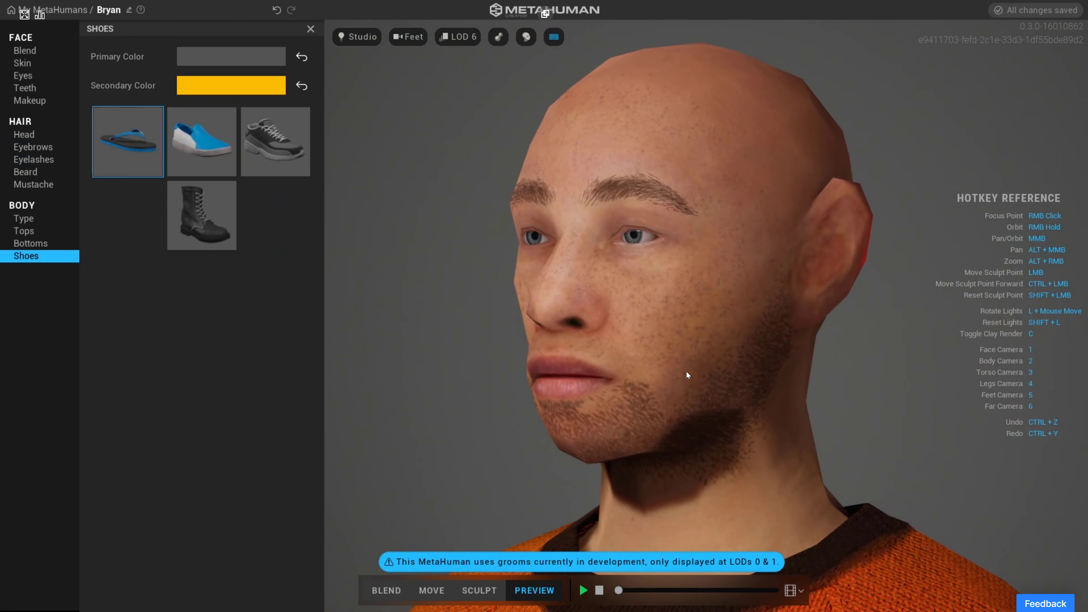
# Step the level of detail through LOD 5, LOD 4, LOD 3, LOD 2 and LOD 1 to compare the head and hair
pyautogui.click(447, 40)
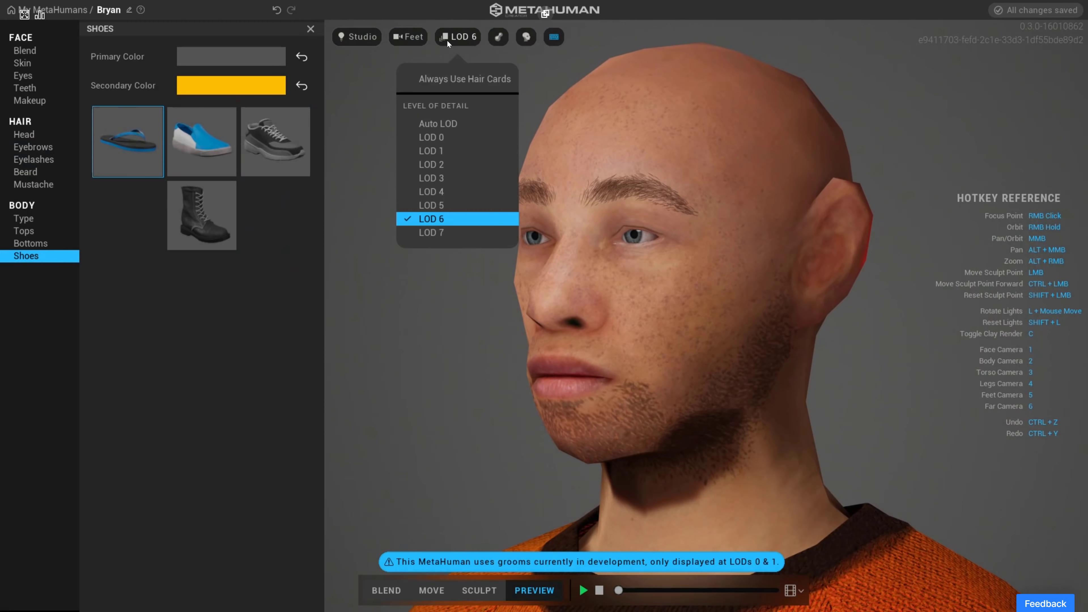
pyautogui.click(442, 206)
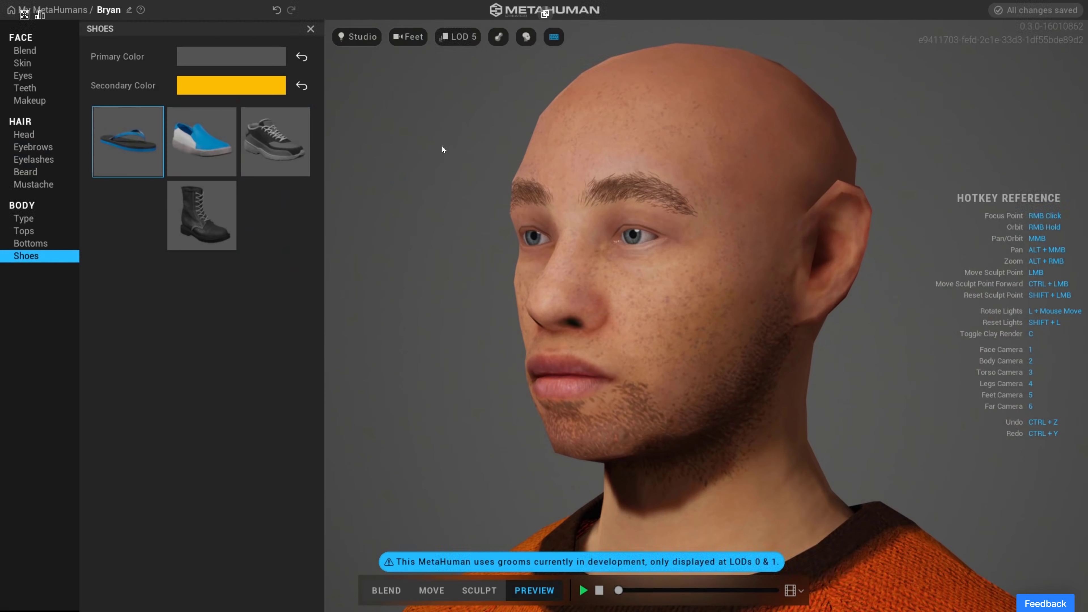
pyautogui.click(457, 41)
pyautogui.click(455, 193)
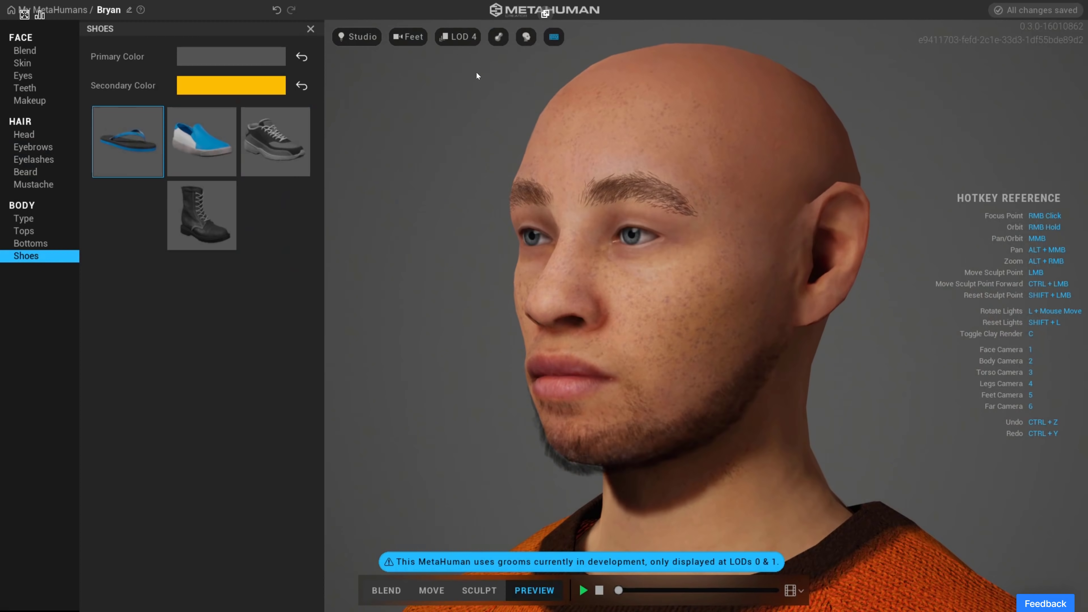
pyautogui.click(476, 39)
pyautogui.click(455, 178)
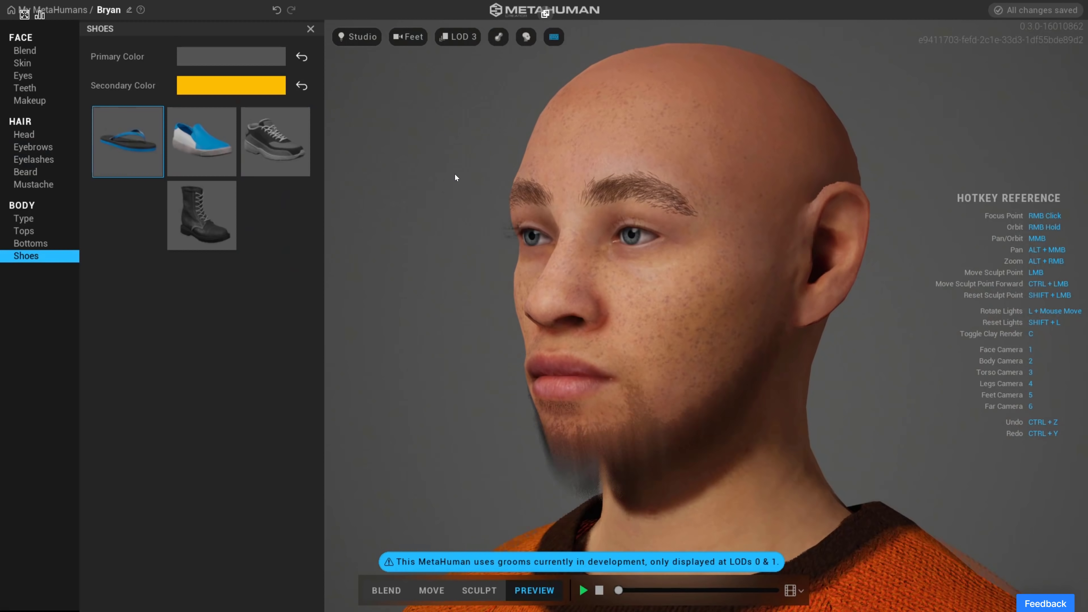
pyautogui.click(452, 41)
pyautogui.click(430, 164)
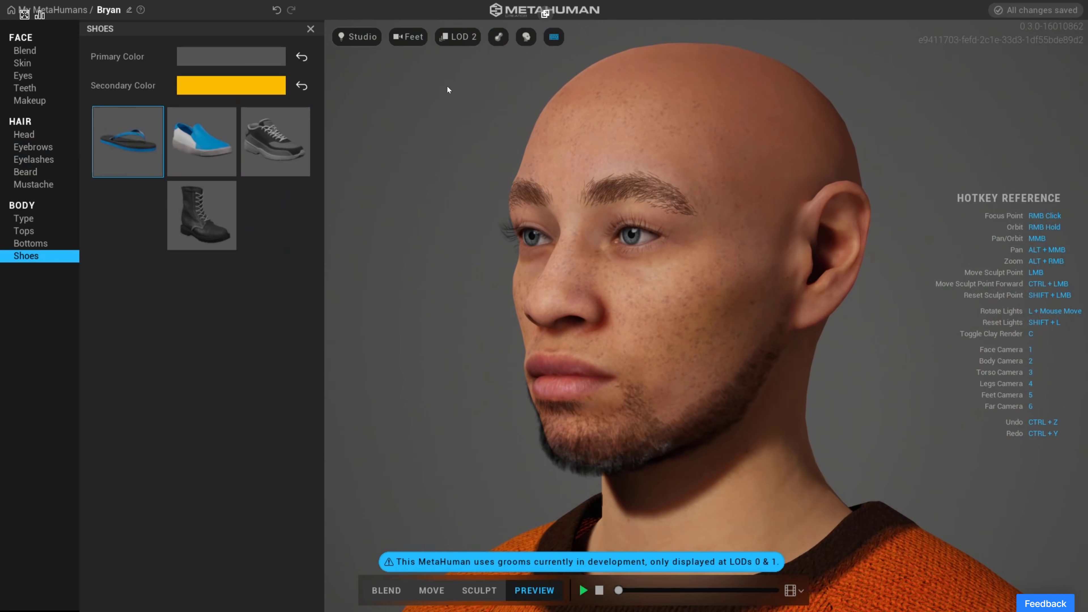
pyautogui.click(459, 41)
pyautogui.click(427, 151)
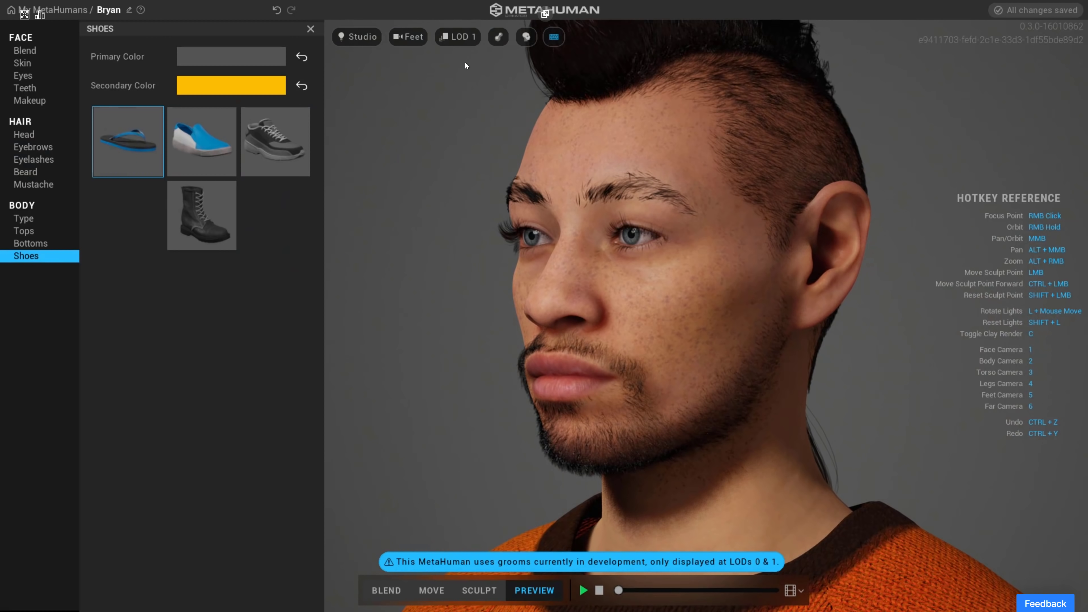
# Set the level of detail to LOD 0 and view the whole head with the shoulders
pyautogui.click(459, 37)
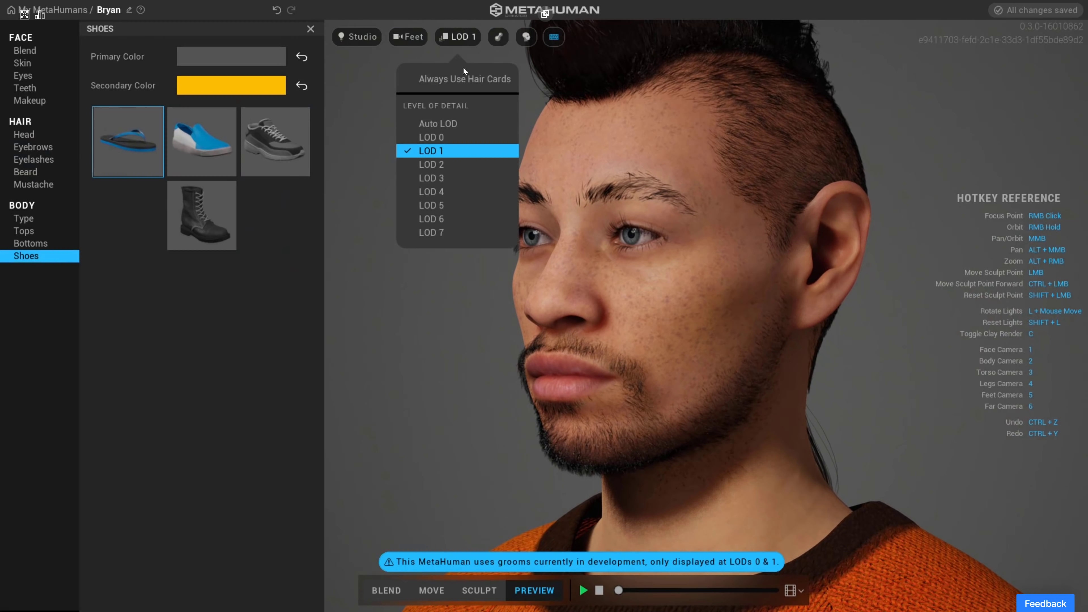
pyautogui.click(442, 136)
pyautogui.moveTo(755, 318); pyautogui.dragTo(742, 277, button='middle')
pyautogui.scroll(-3, 747, 283)
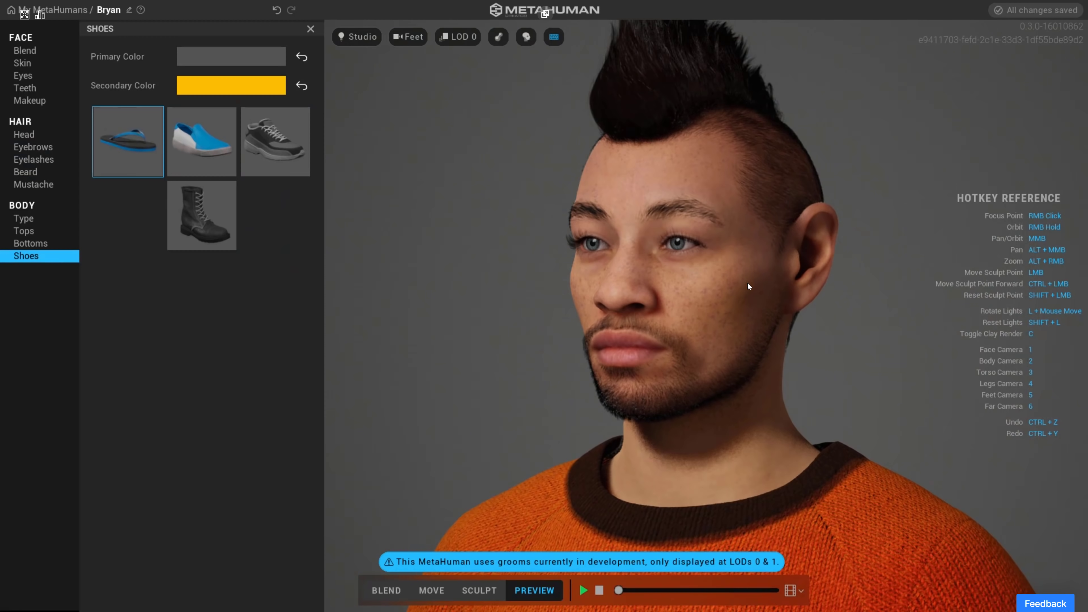
# Compare the hair and eyebrows at LOD 1, then return to LOD 0
pyautogui.click(460, 42)
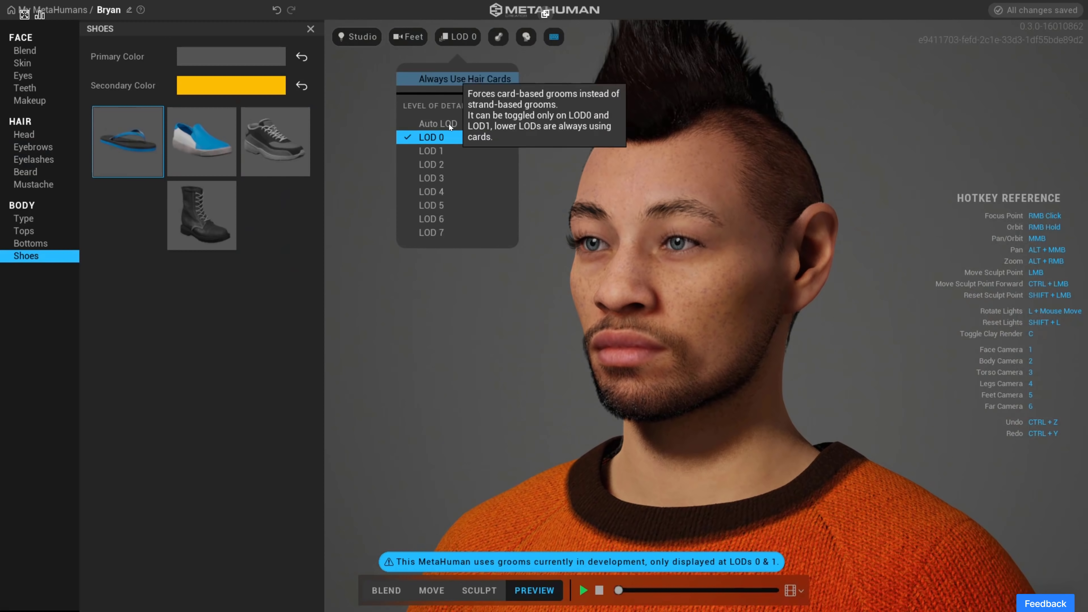
pyautogui.click(442, 151)
pyautogui.click(457, 38)
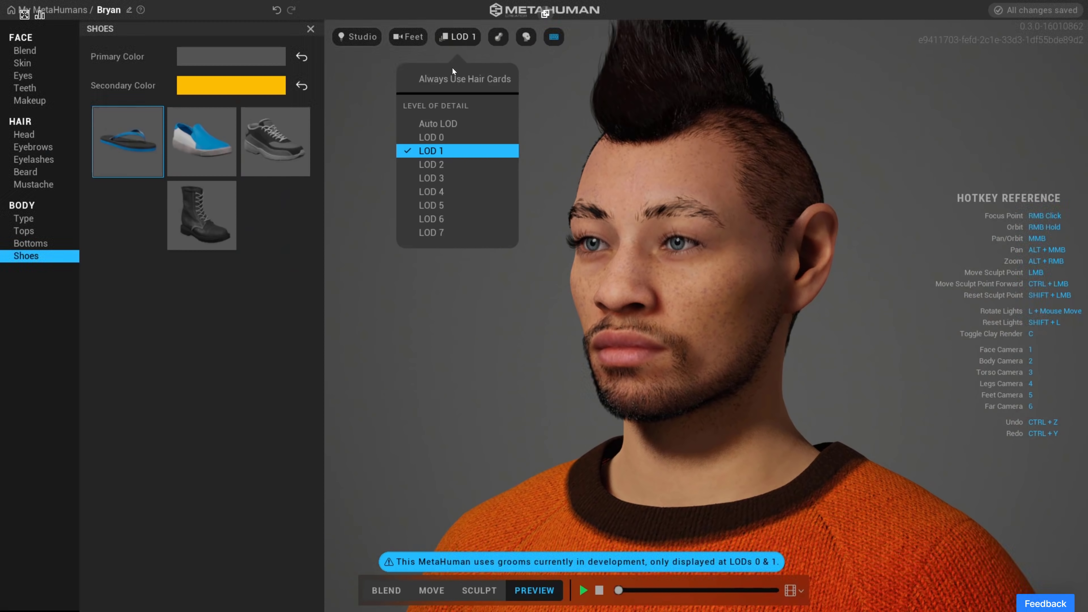
pyautogui.click(445, 138)
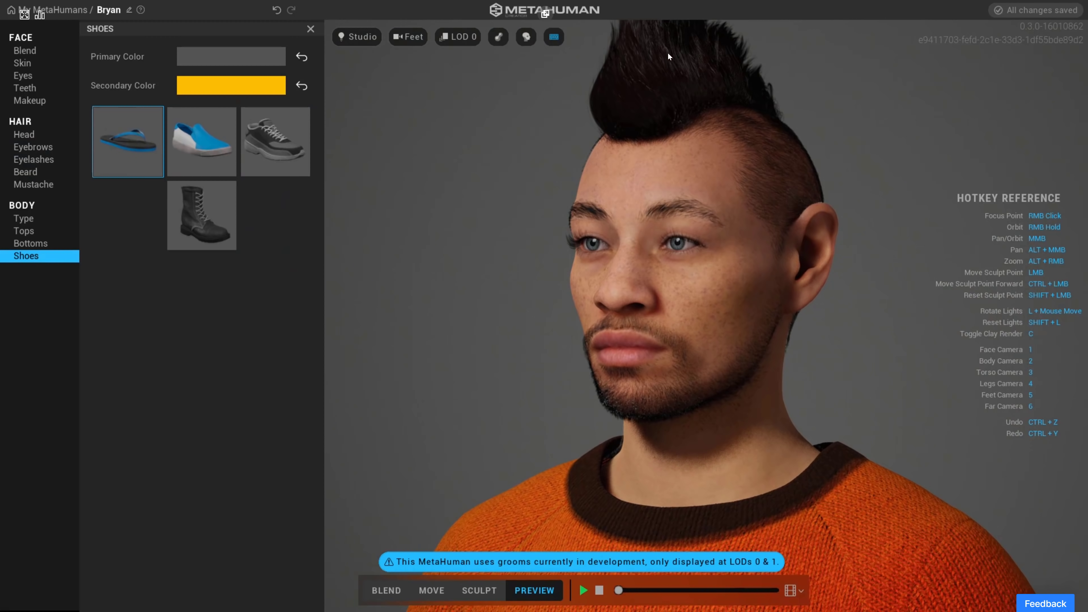
# Switch the level of detail to LOD 7 and view the character with the body camera
pyautogui.click(457, 36)
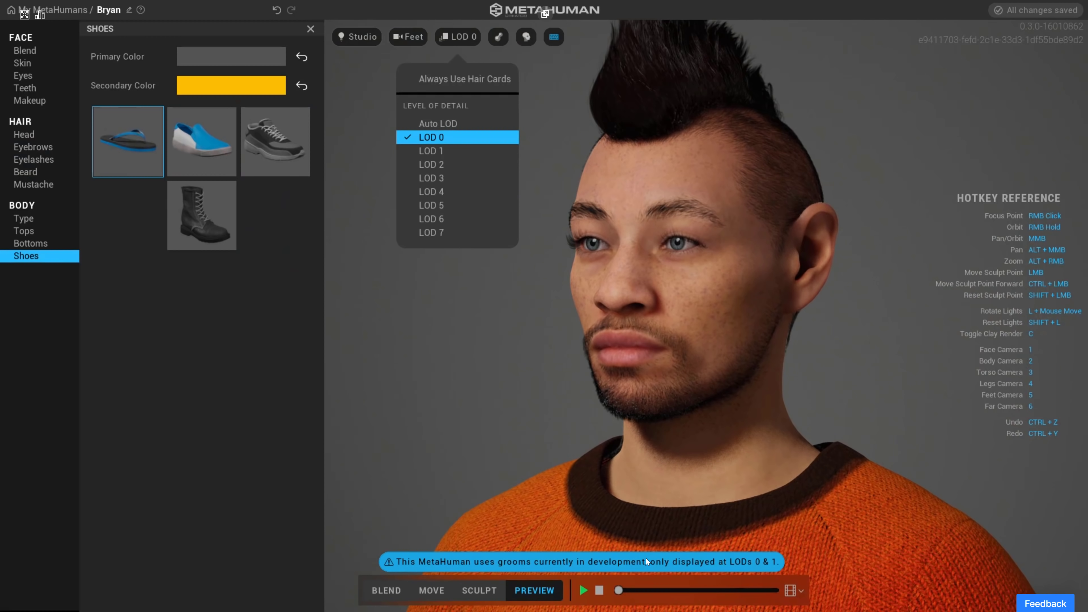
pyautogui.click(454, 232)
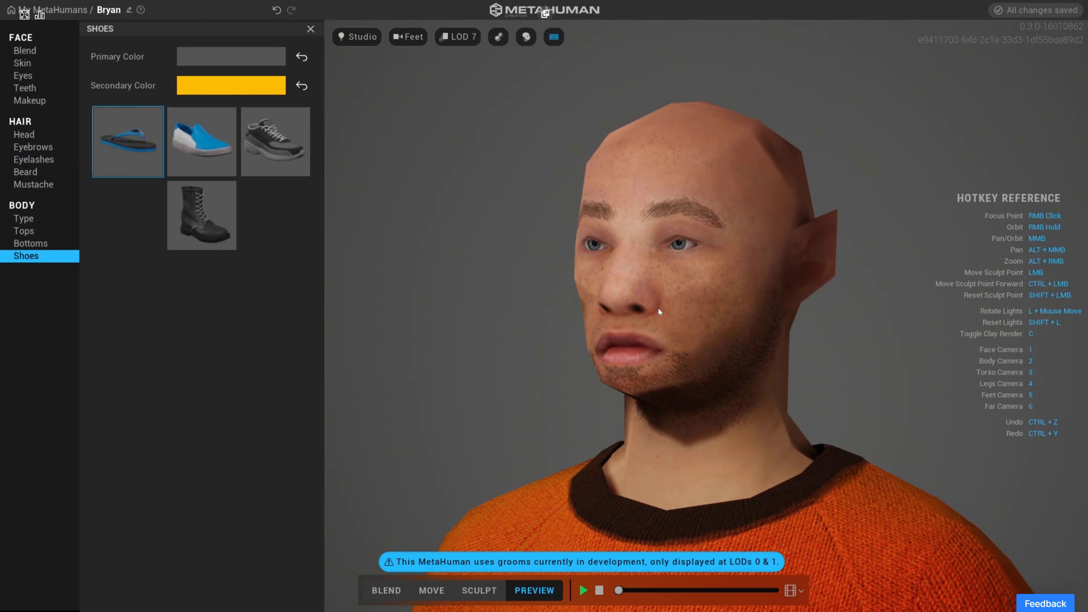
pyautogui.press('2')
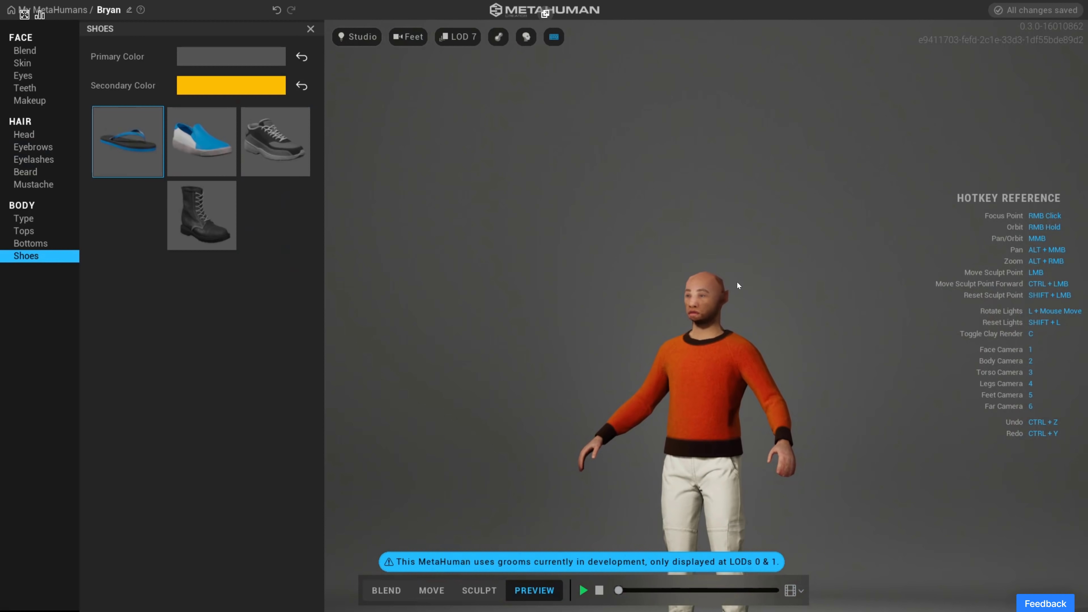
# Compare LOD 6 and LOD 4 on the character from the body camera's distance
pyautogui.click(453, 44)
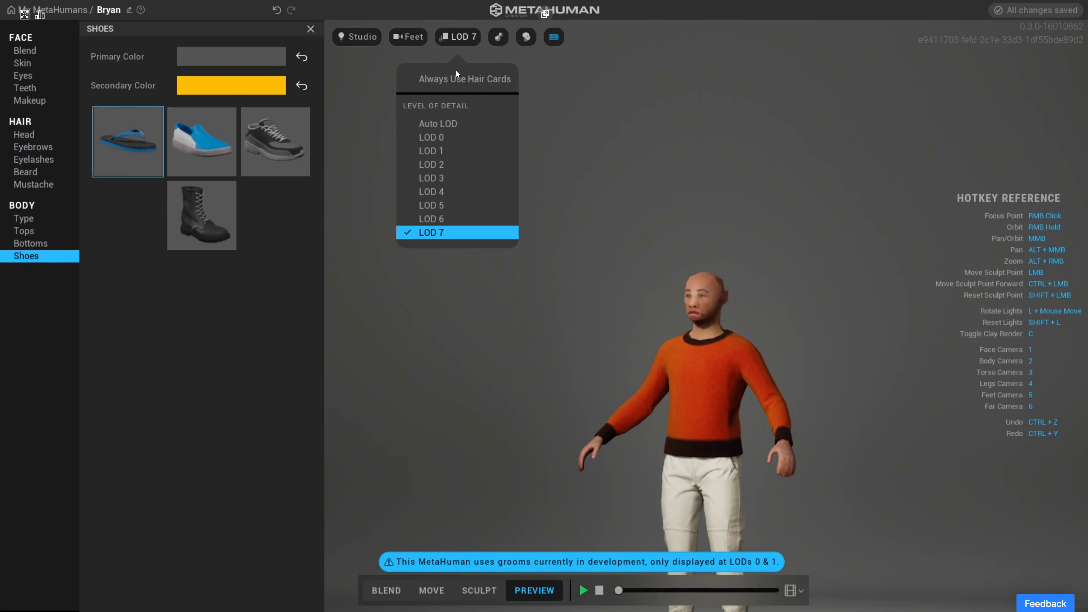
pyautogui.click(429, 215)
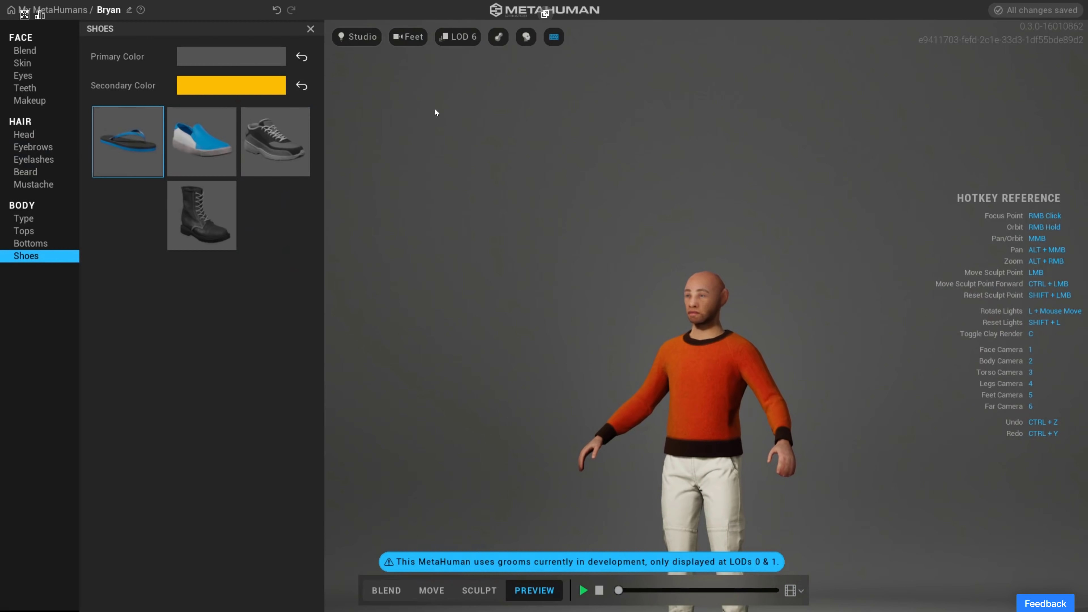
pyautogui.click(456, 38)
pyautogui.click(441, 192)
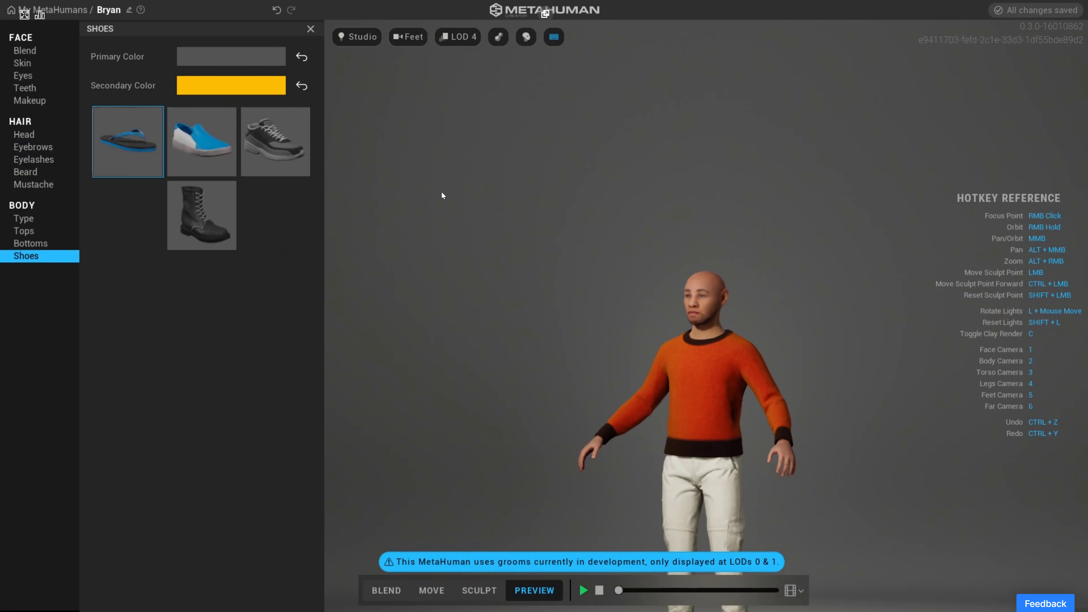
# View the face closer from the front and compare it at LOD 3 and LOD 2
pyautogui.scroll(5, 663, 255)
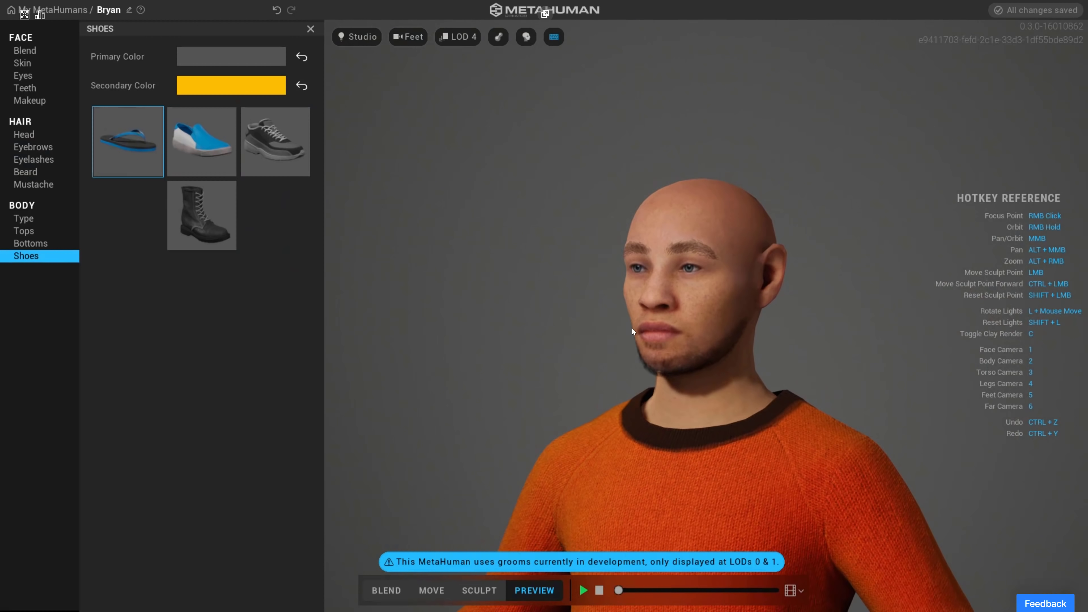
pyautogui.moveTo(632, 328)
pyautogui.mouseDown(button='right')
pyautogui.moveTo(779, 366)
pyautogui.moveTo(1011, 366)
pyautogui.moveTo(710, 362)
pyautogui.moveTo(621, 326)
pyautogui.mouseUp(button='right')
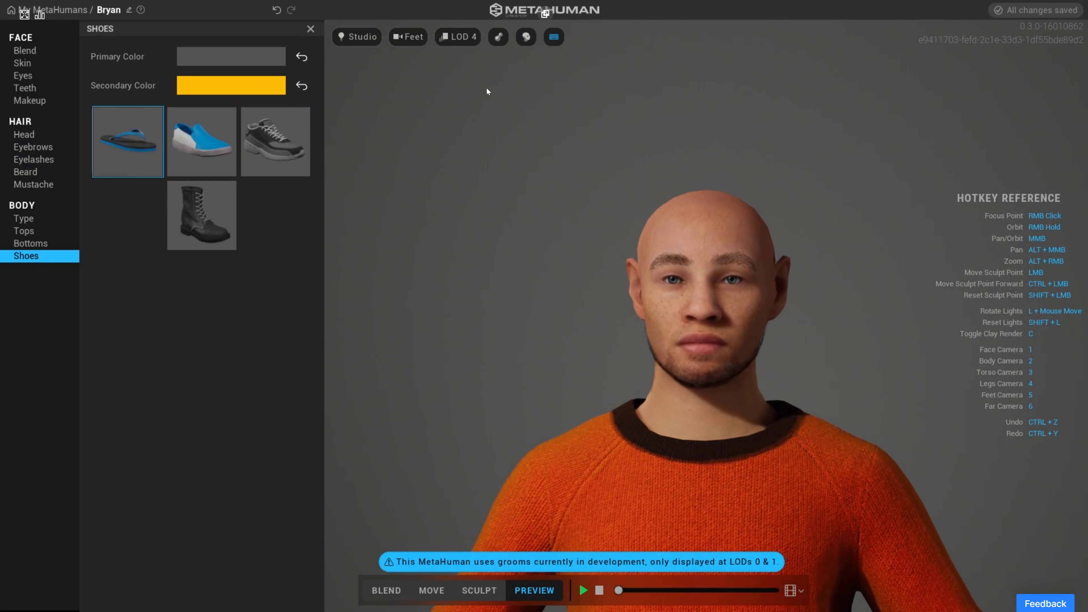
pyautogui.click(454, 38)
pyautogui.click(450, 165)
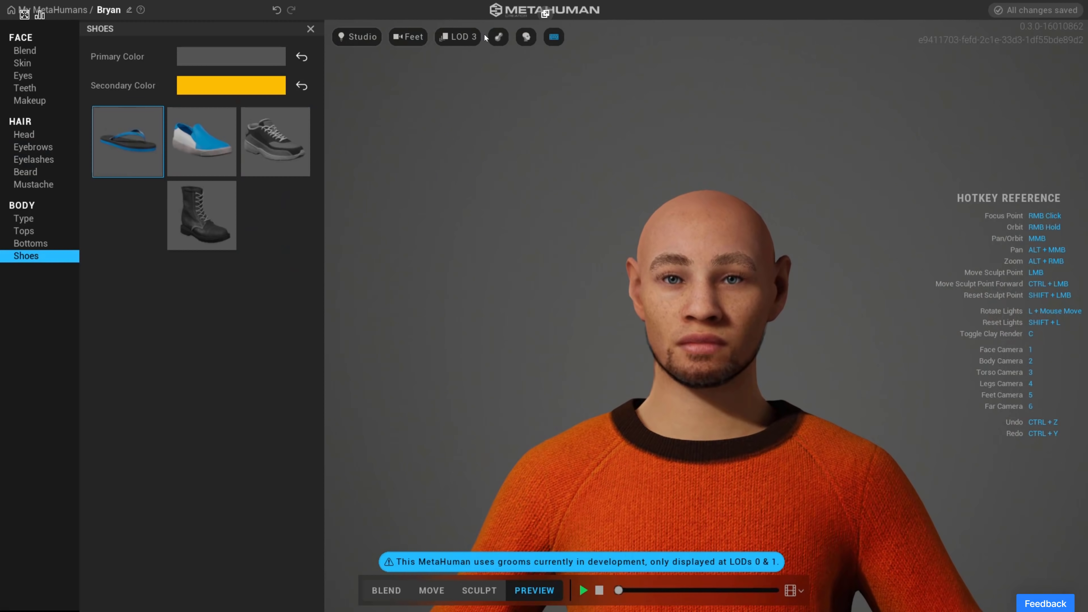
pyautogui.click(469, 38)
pyautogui.click(441, 161)
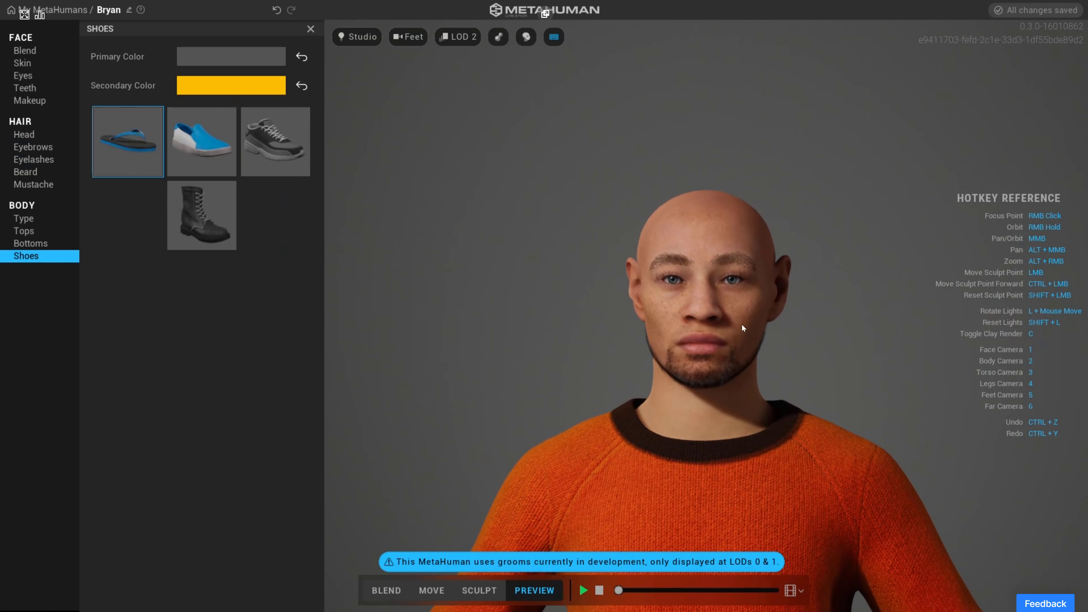
# View the whole character at LOD 2 from an angled front view
pyautogui.moveTo(742, 325); pyautogui.dragTo(773, 292, button='right')
pyautogui.scroll(-5, 747, 230)
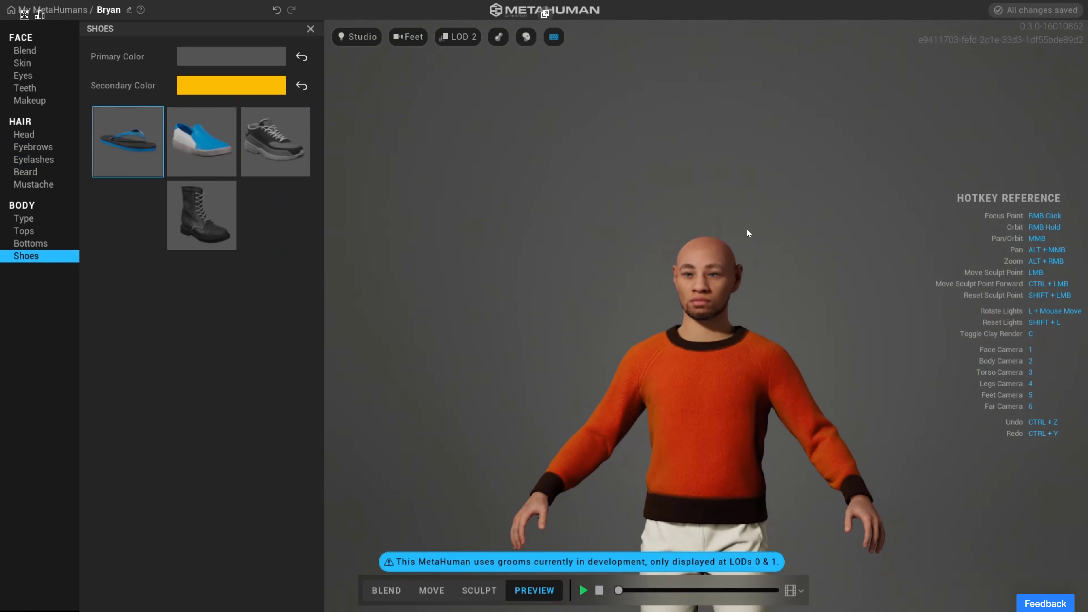
pyautogui.scroll(-4, 747, 229)
pyautogui.moveTo(828, 377); pyautogui.dragTo(687, 310, button='right')
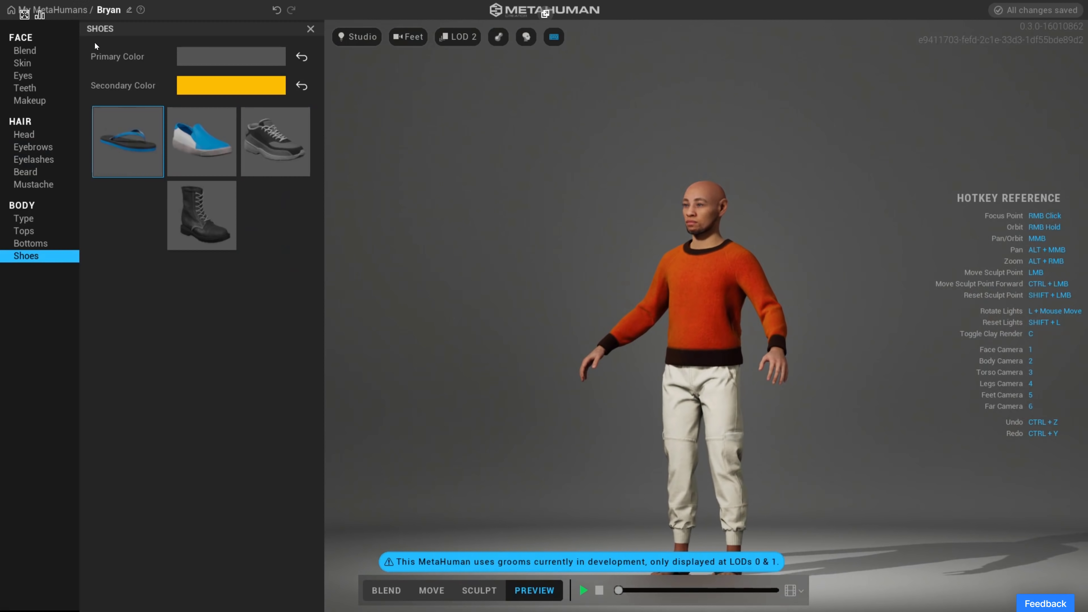
# Check the streaming statistics and try toggling the clay render and hair visibility on and off
pyautogui.click(39, 15)
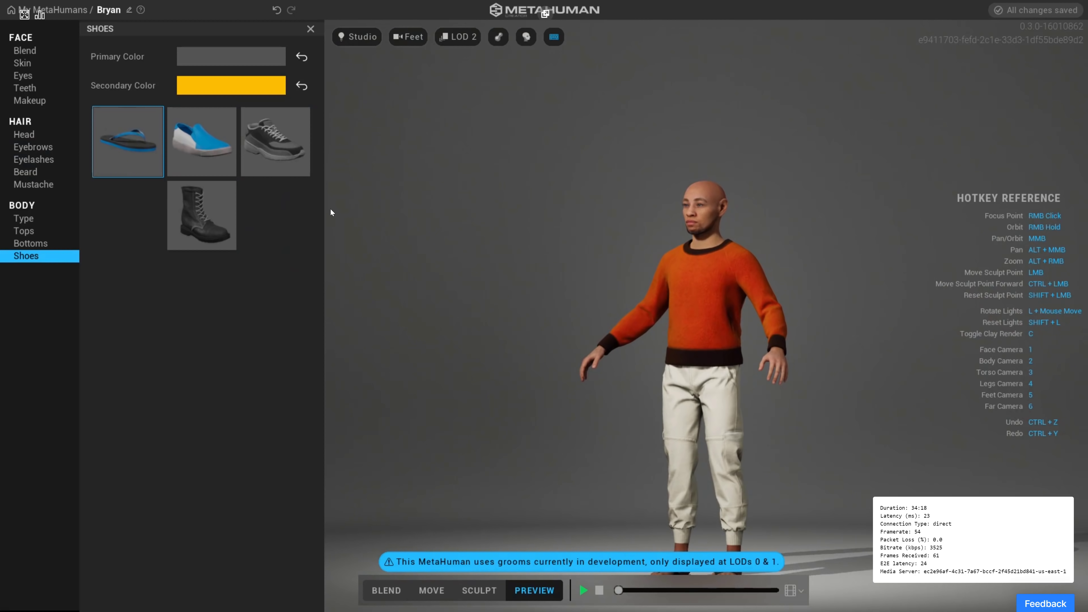
pyautogui.click(502, 41)
pyautogui.click(503, 41)
pyautogui.click(523, 45)
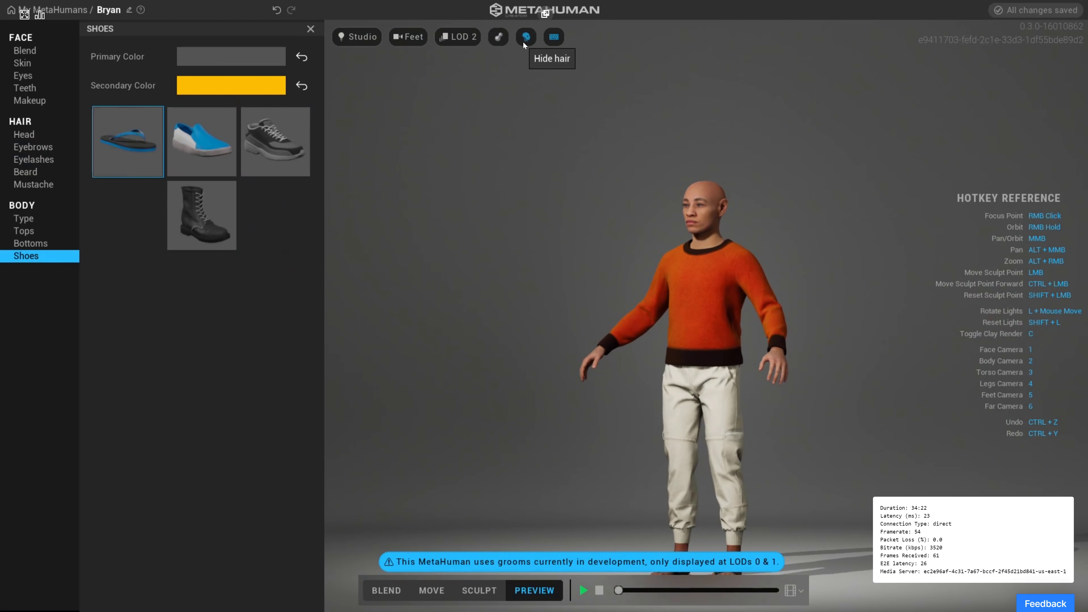
pyautogui.click(523, 44)
pyautogui.click(523, 44)
pyautogui.click(523, 44)
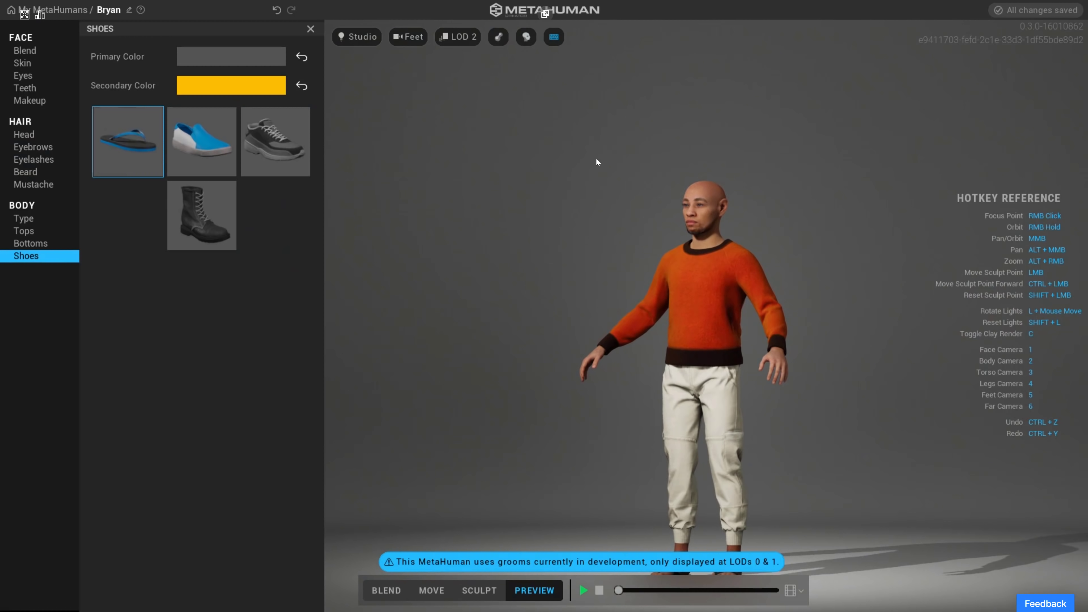
# Compare the character's hair and clothing at LOD 0 and LOD 2, ending on LOD 0 with the whole character in view
pyautogui.click(453, 40)
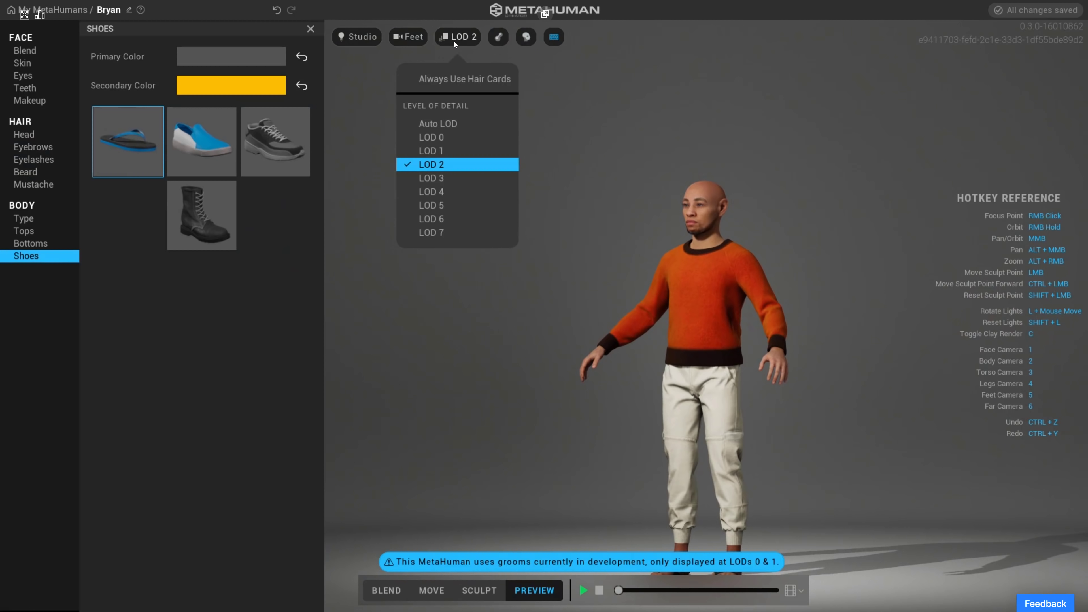
pyautogui.click(449, 138)
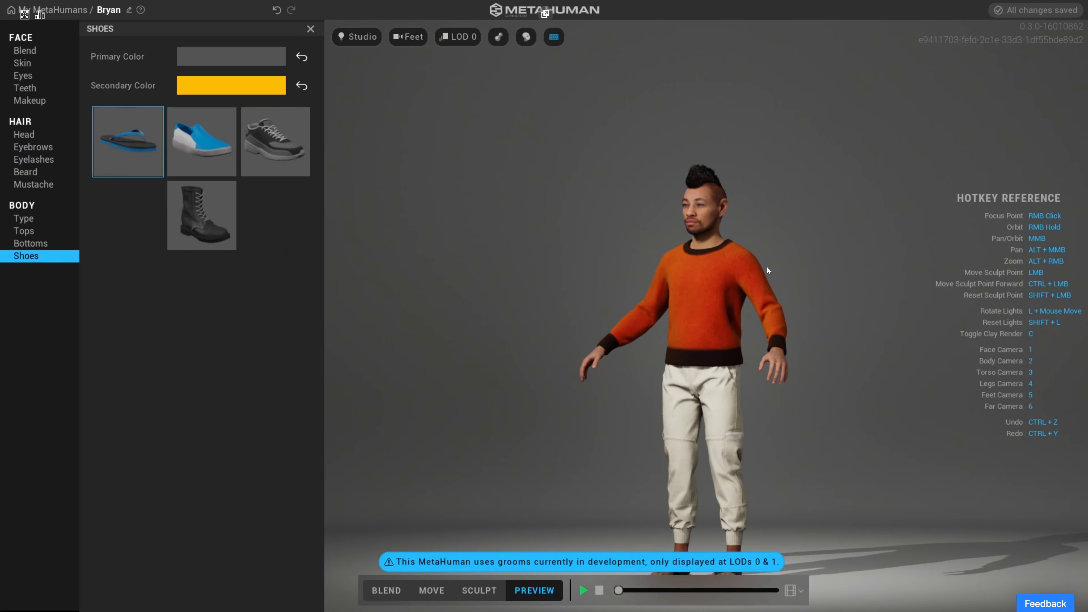
pyautogui.scroll(5, 841, 272)
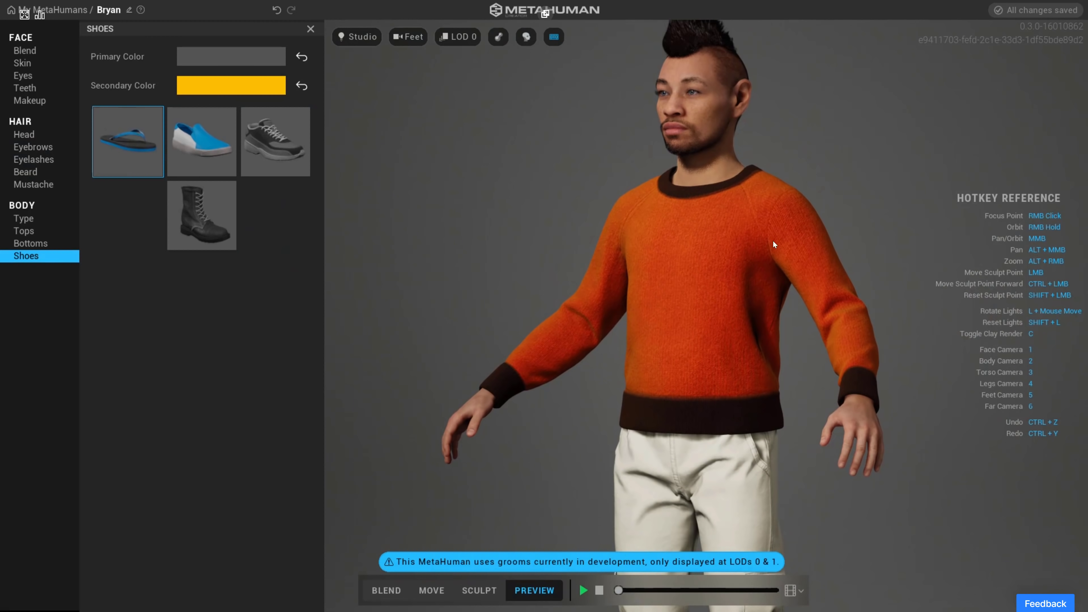
pyautogui.click(477, 39)
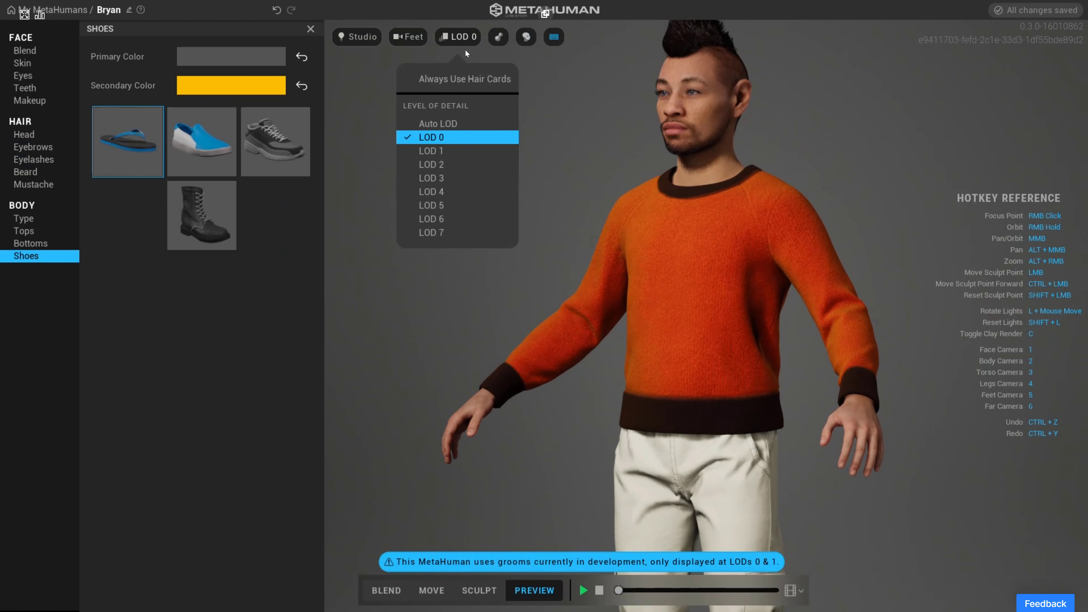
pyautogui.click(445, 165)
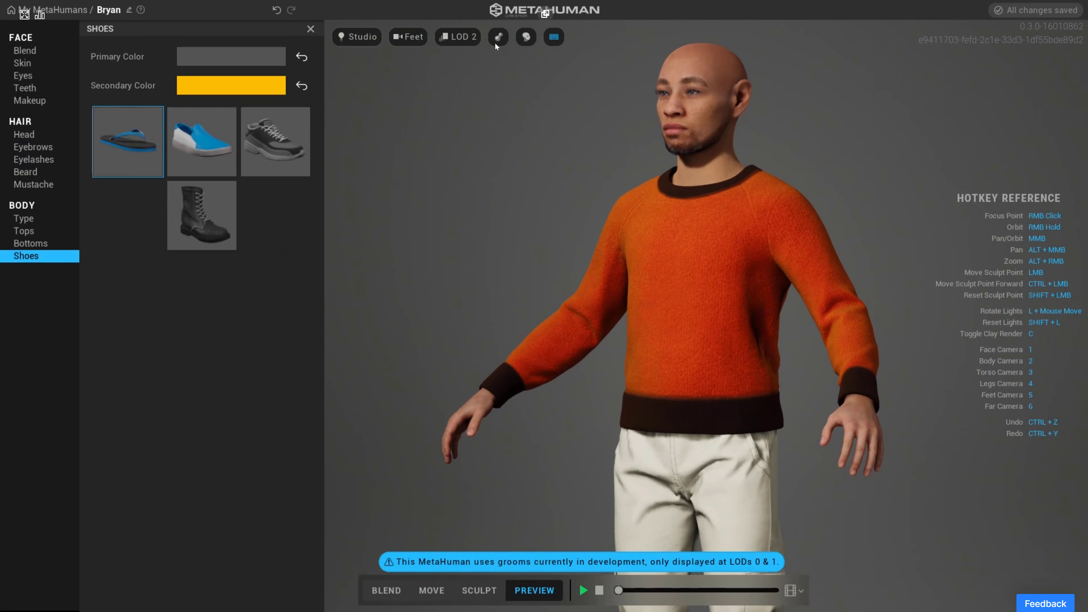
pyautogui.click(453, 40)
pyautogui.click(463, 132)
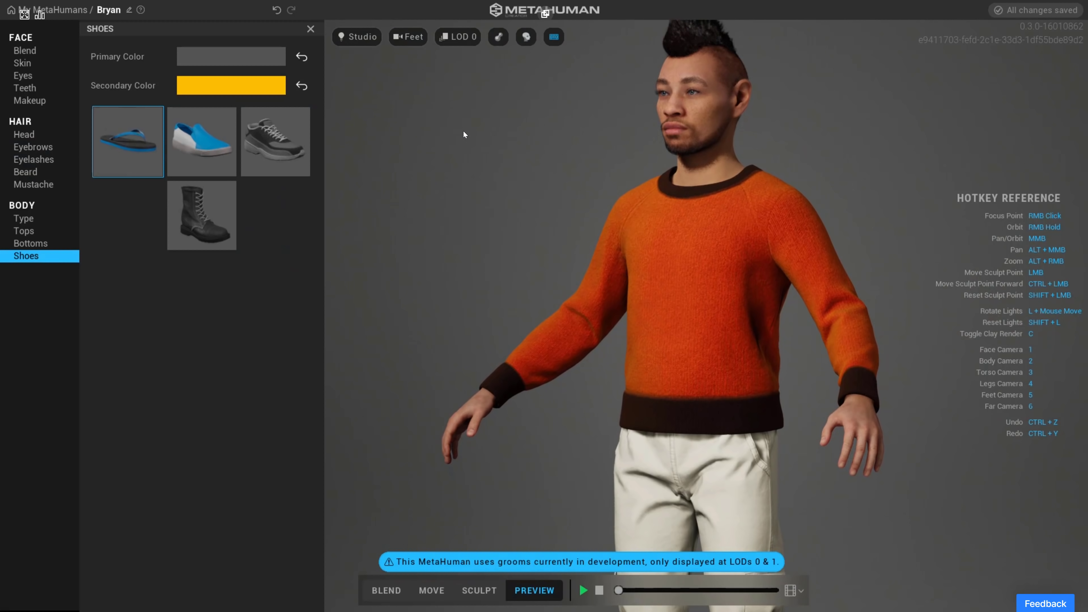
pyautogui.scroll(-5, 667, 274)
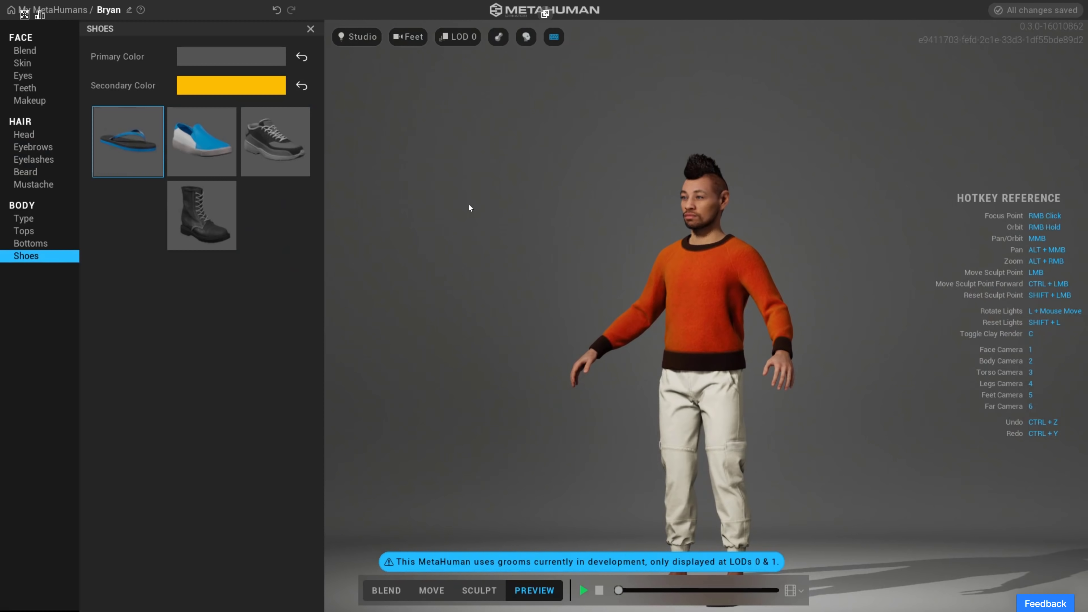
# Rename the MetaHuman to Reno and return to the saved characters
pyautogui.click(129, 9)
pyautogui.write('Reno')
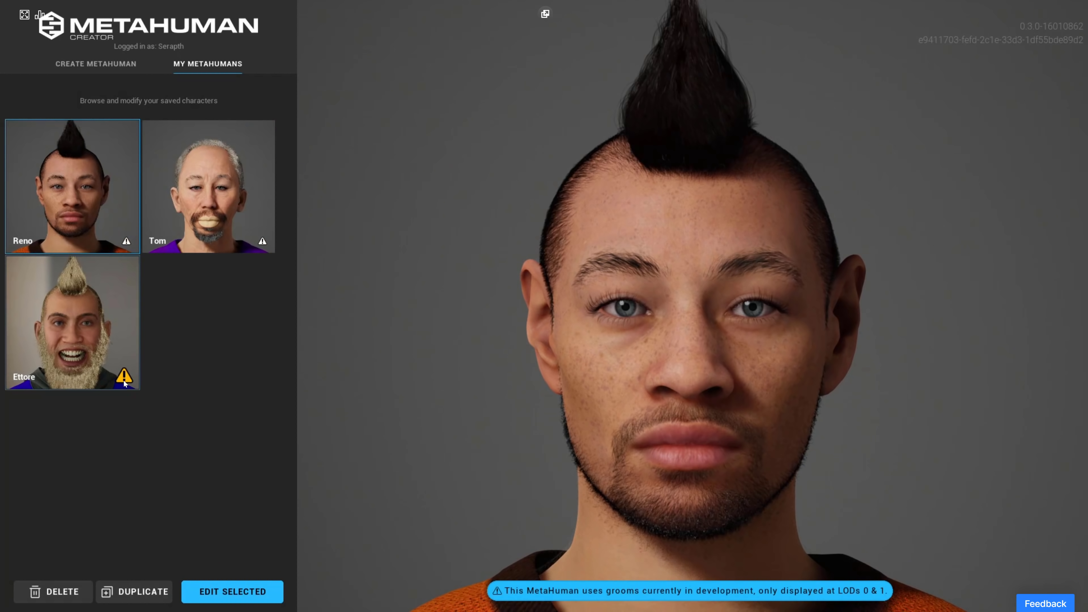
pyautogui.moveTo(257, 242)
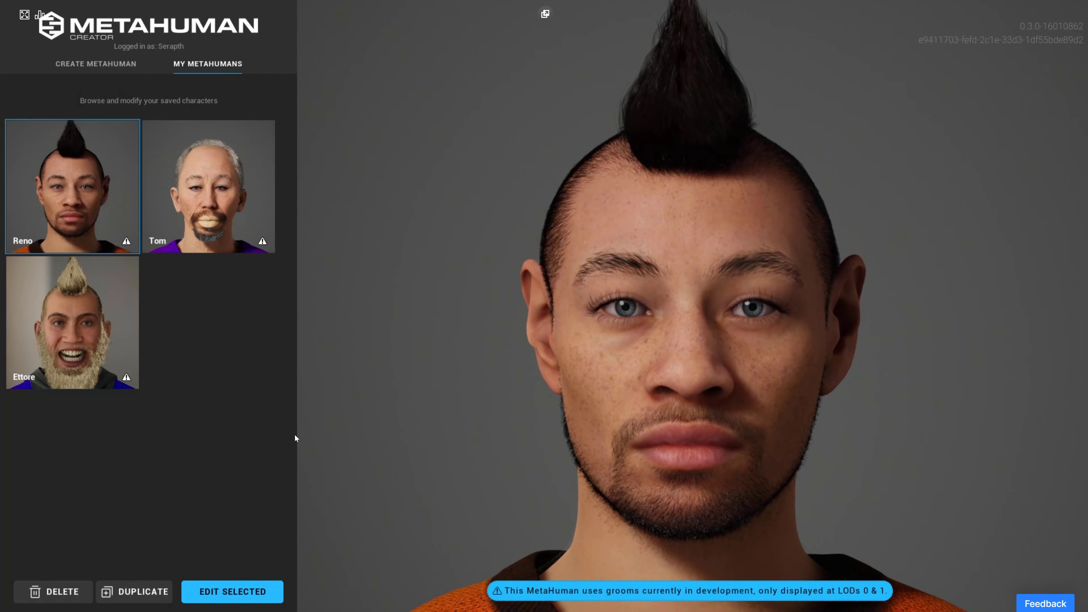
# Switch to Quixel Bridge, select the Reno MetaHuman and set its download resolution to 8K
pyautogui.hotkey('alt', 'Tab')
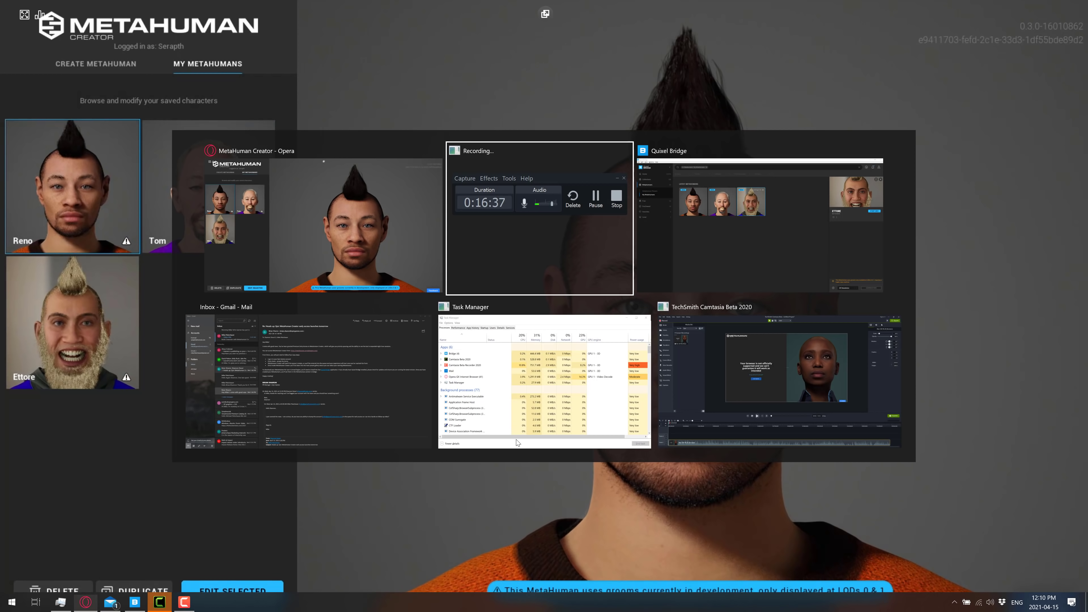
pyautogui.hotkey('alt', 'Tab')
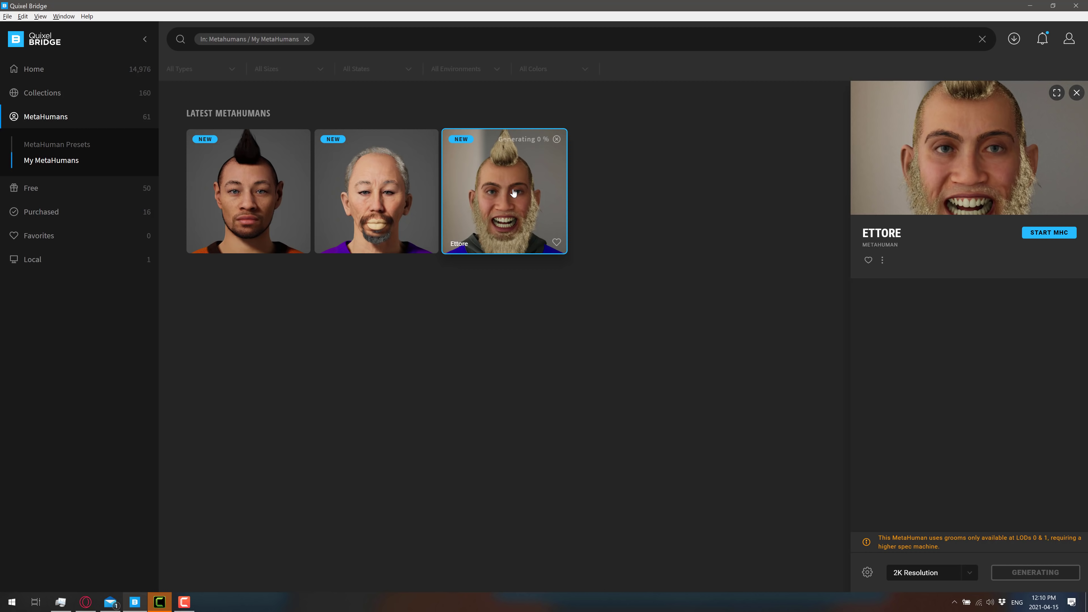
pyautogui.click(260, 198)
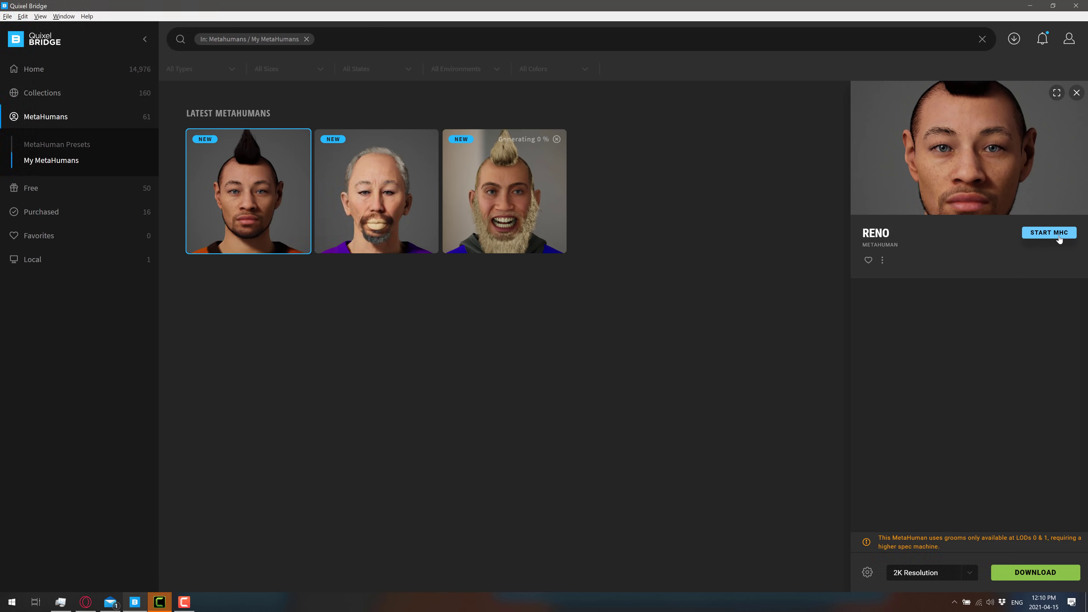
pyautogui.click(882, 260)
pyautogui.click(970, 424)
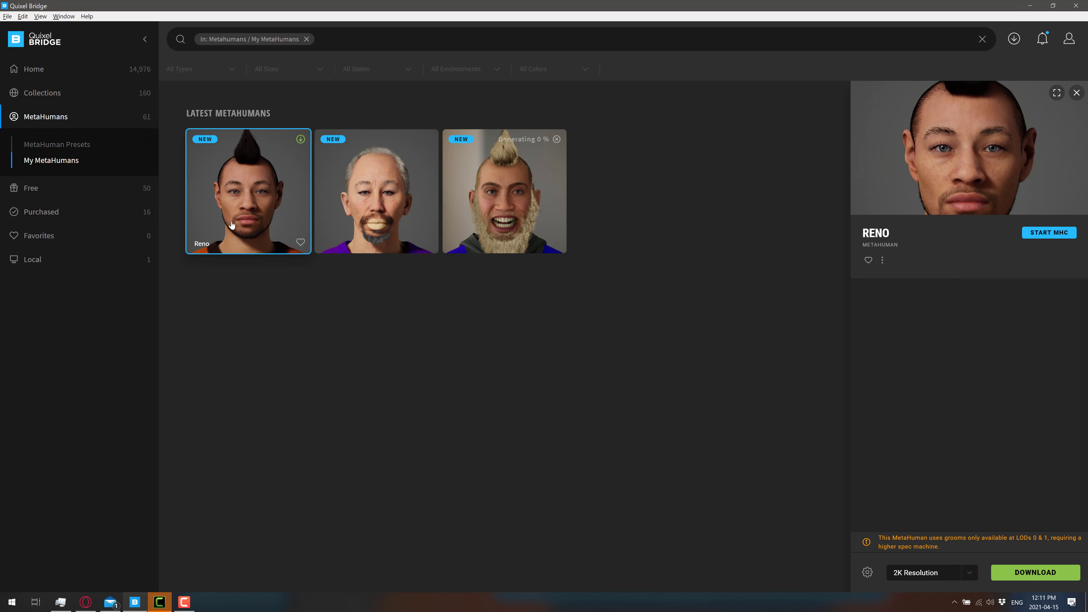
pyautogui.click(969, 573)
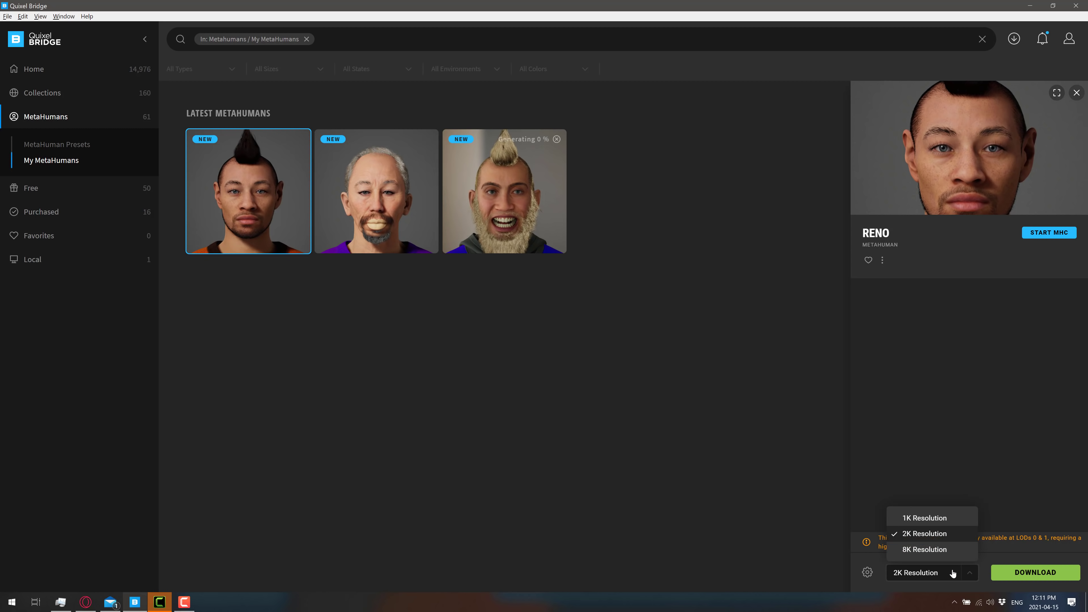
pyautogui.click(925, 550)
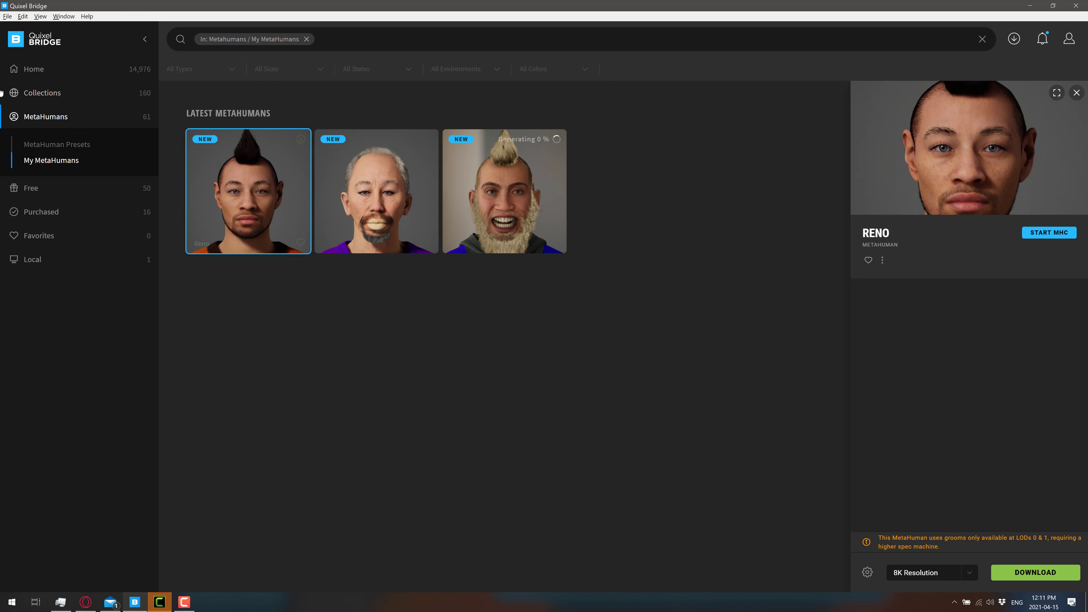
# Browse the MetaHuman presets in the Bridge library
pyautogui.click(56, 146)
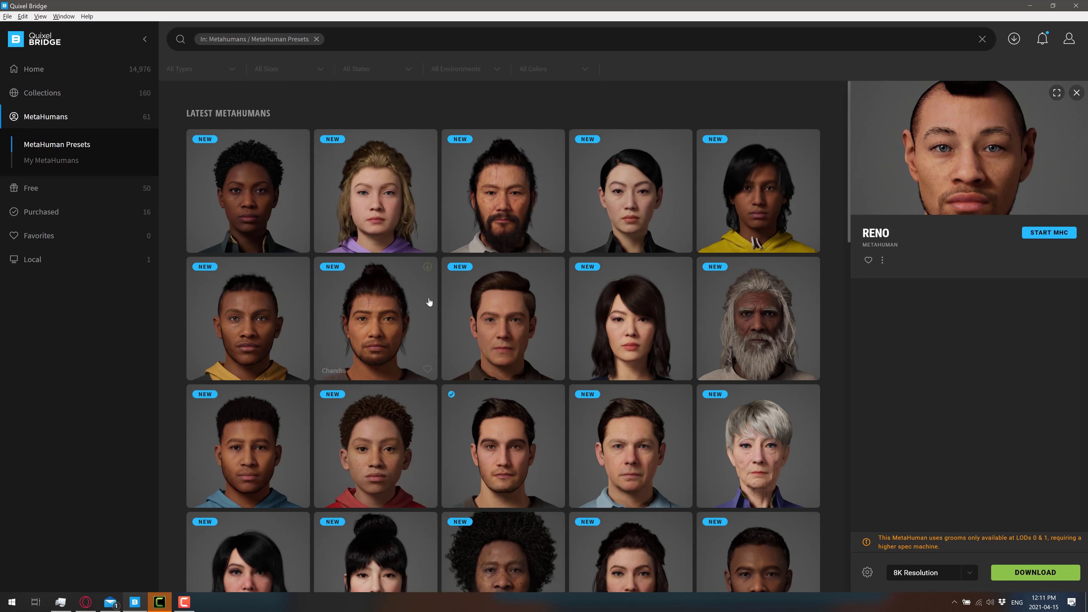
pyautogui.scroll(-15, 499, 326)
pyautogui.scroll(-5, 499, 326)
pyautogui.scroll(15, 501, 324)
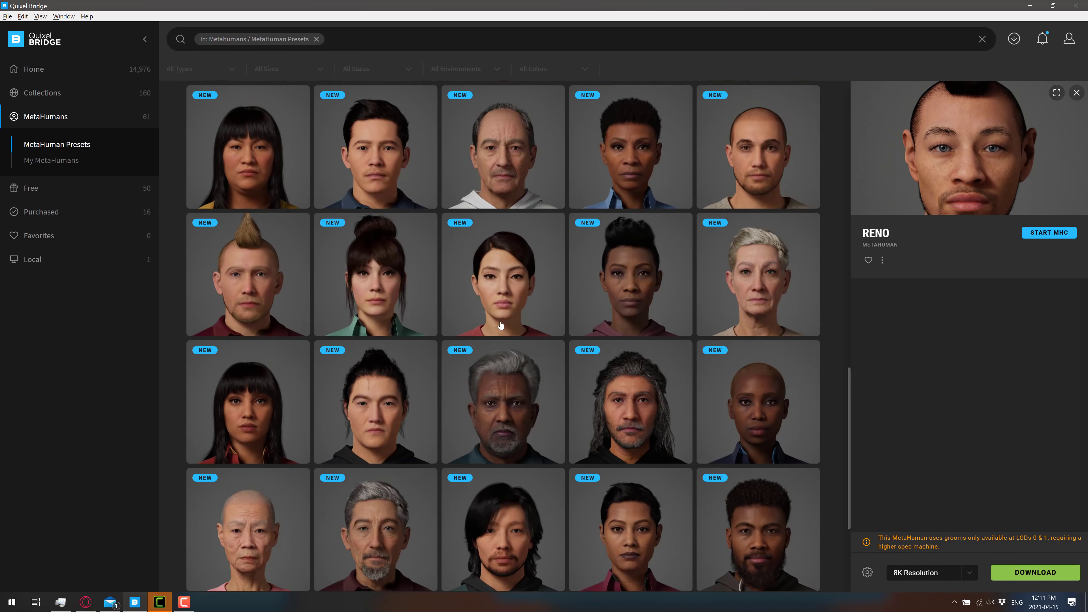
pyautogui.scroll(-15, 502, 319)
pyautogui.scroll(15, 502, 319)
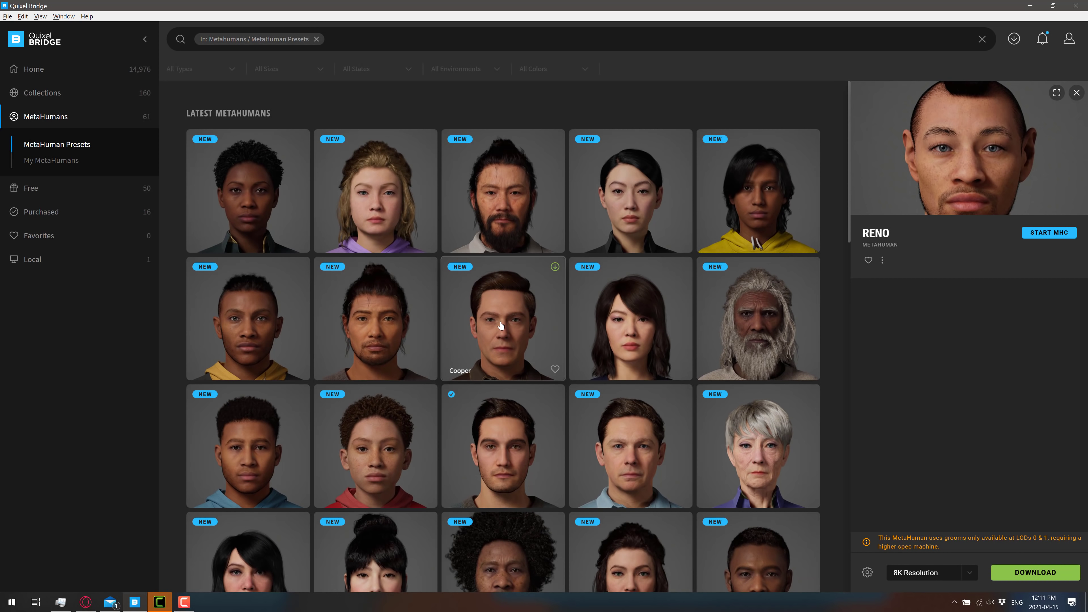
# Select the downloaded Ettore preset and check its resolution and asset options
pyautogui.click(489, 445)
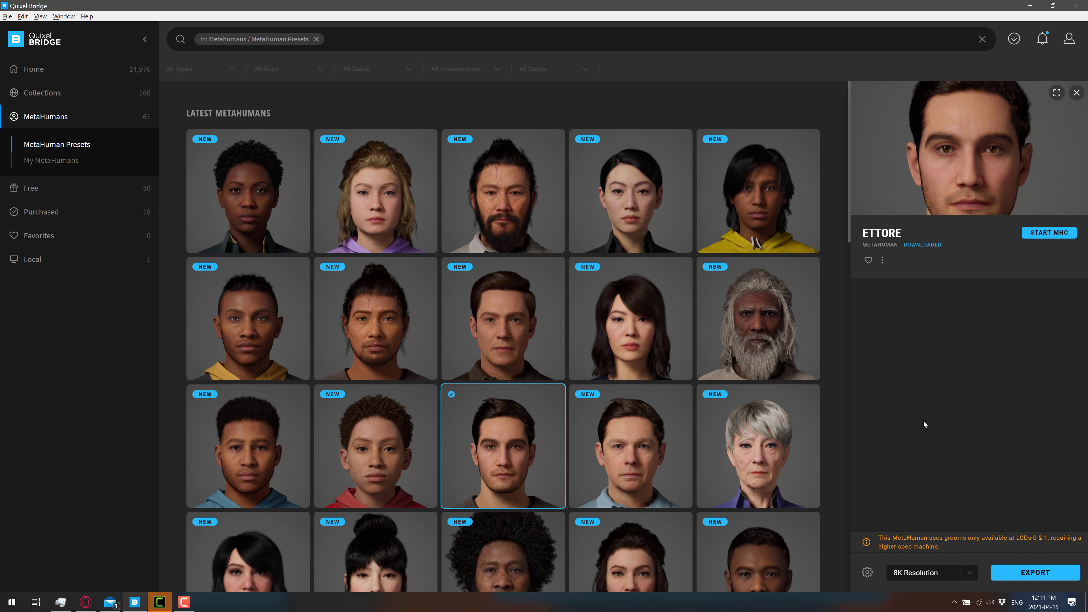
pyautogui.click(969, 572)
pyautogui.click(997, 563)
pyautogui.click(882, 260)
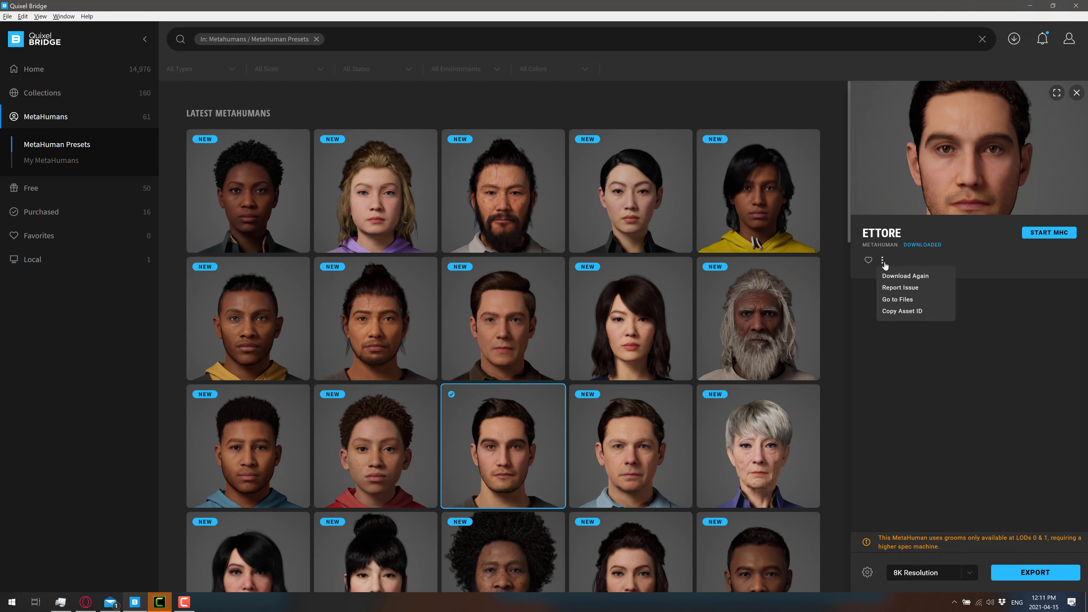
pyautogui.click(867, 572)
# Go to the Ettore preset's downloaded files and check the asset folder's size in its properties
pyautogui.click(880, 263)
pyautogui.click(881, 261)
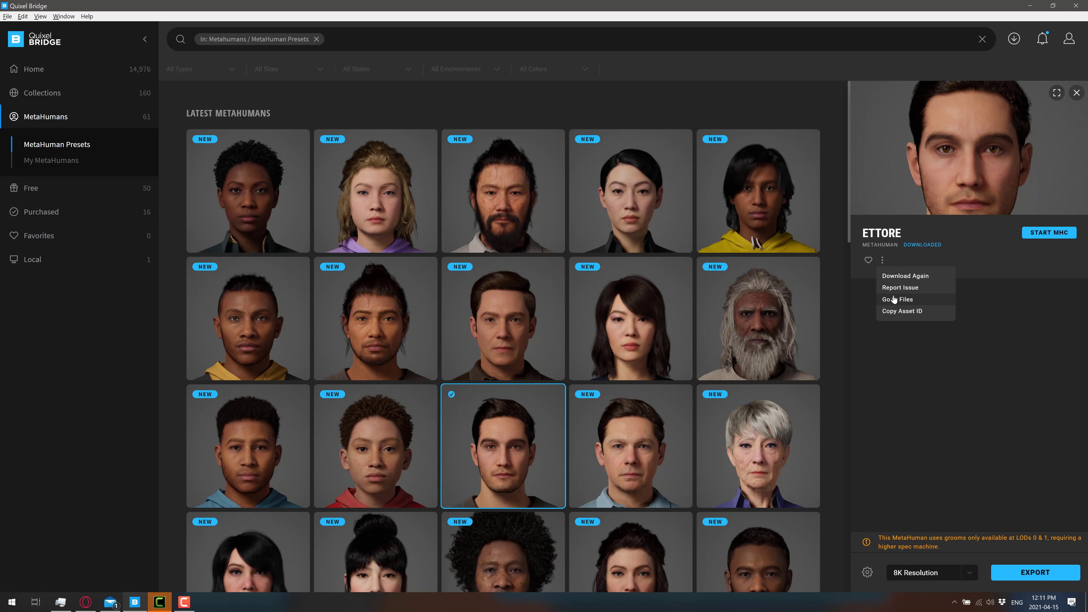
pyautogui.click(895, 299)
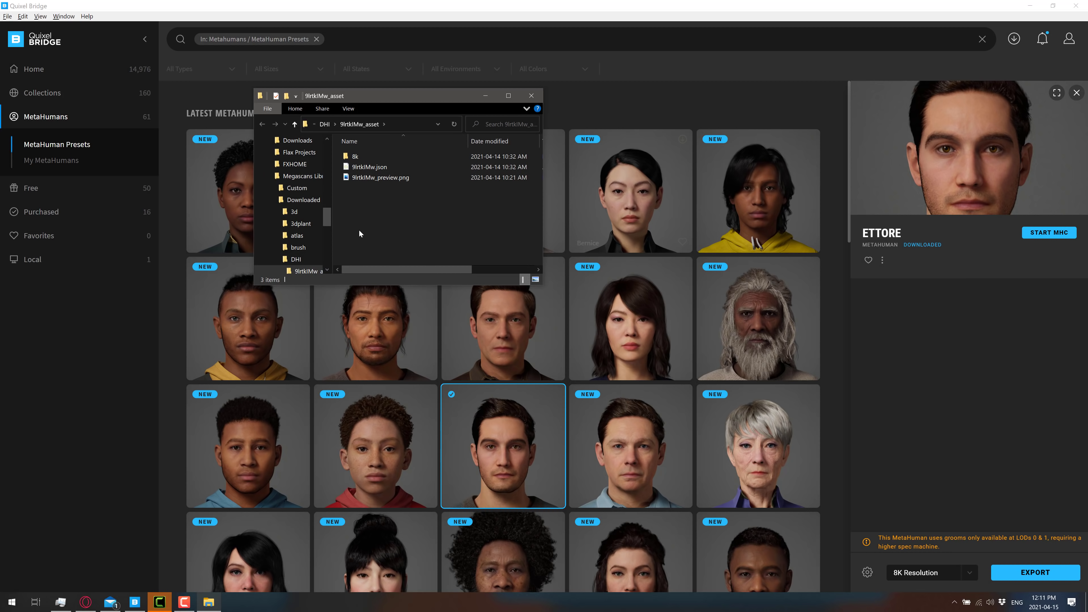
pyautogui.click(325, 124)
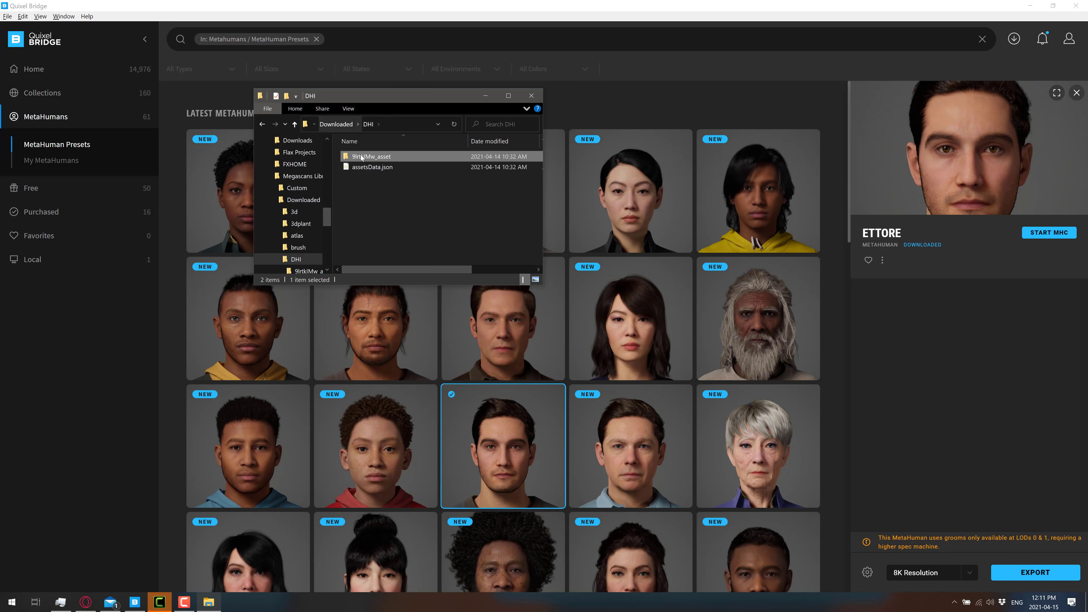
pyautogui.rightClick(372, 159)
pyautogui.click(428, 472)
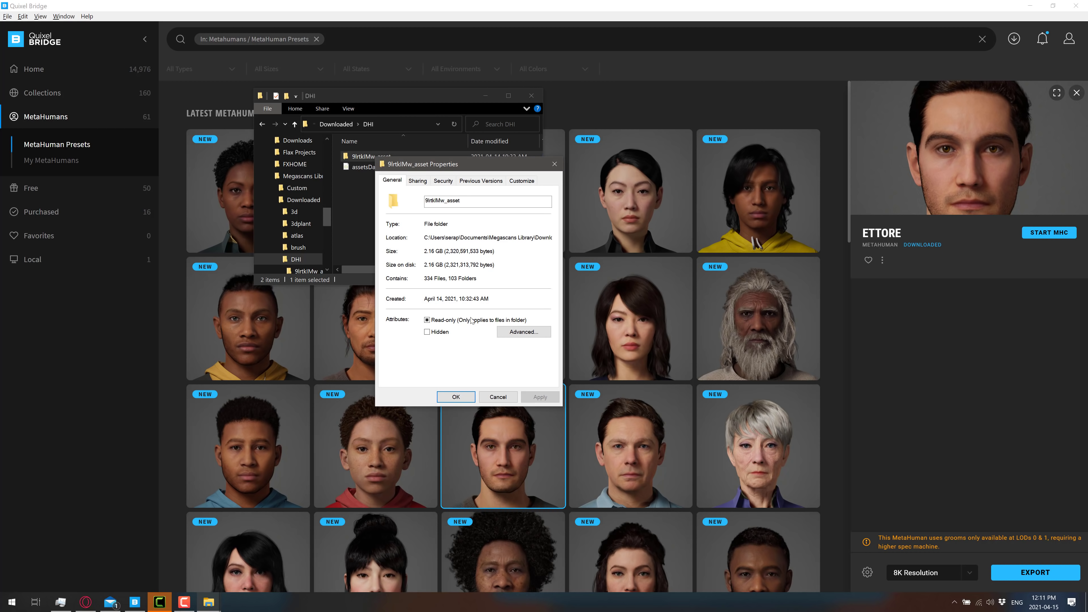
pyautogui.click(514, 398)
pyautogui.click(532, 95)
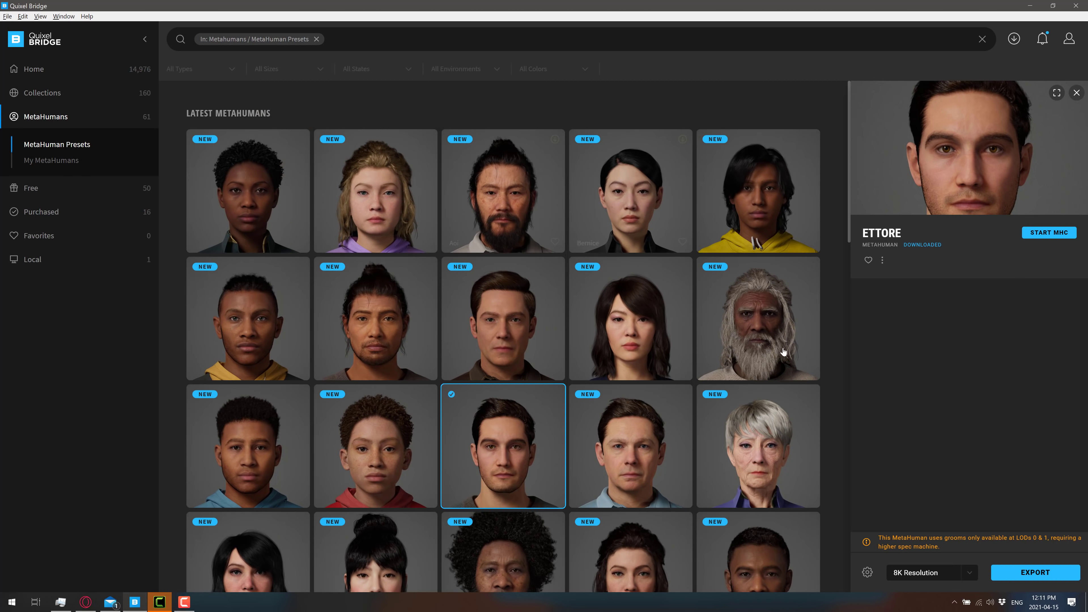
# Try to export the Ettore preset at 8K resolution and look through the rest of the presets
pyautogui.click(1037, 570)
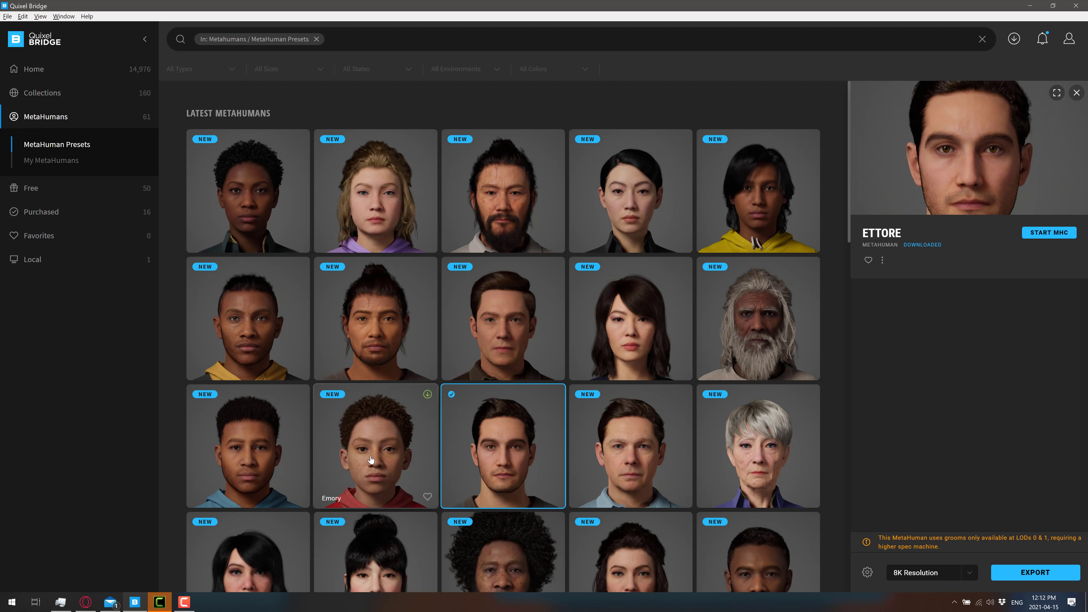
pyautogui.scroll(-10, 482, 446)
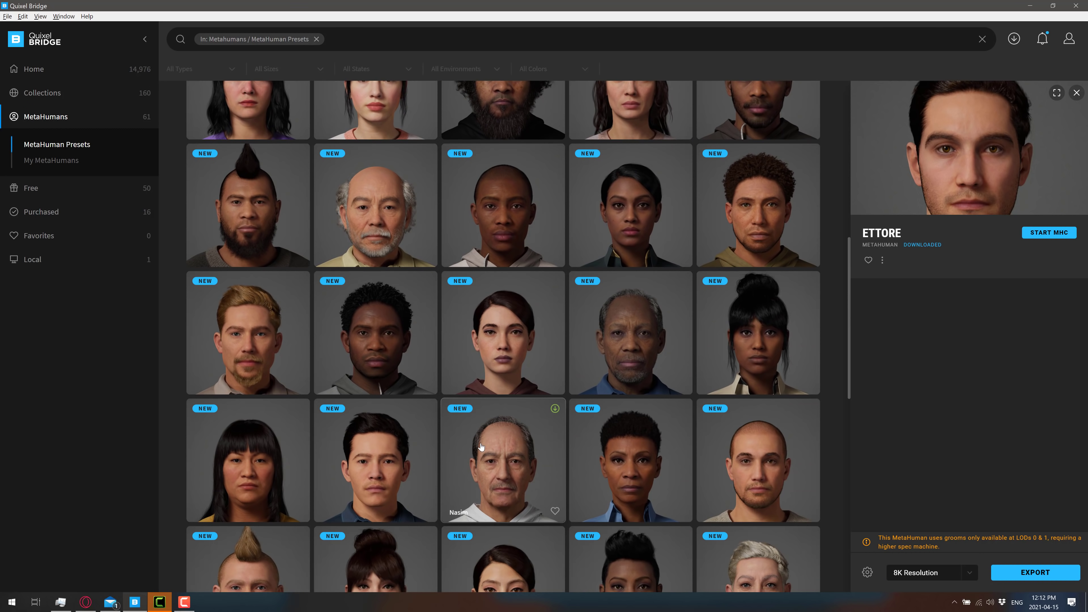
pyautogui.scroll(-12, 481, 446)
pyautogui.scroll(20, 480, 447)
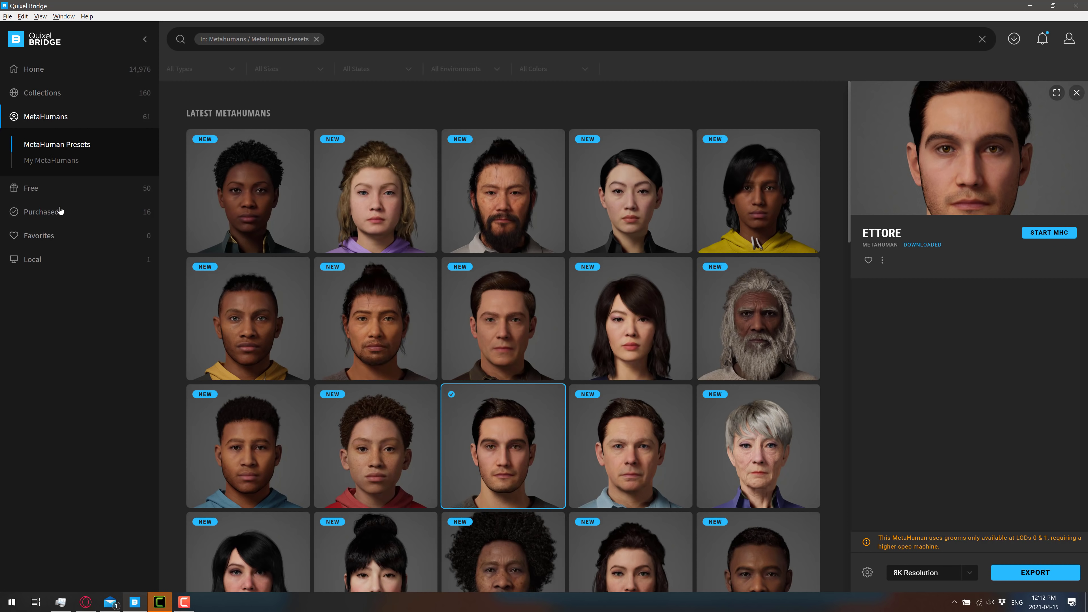
# Open My MetaHumans in Bridge, switch back to MetaHuman Creator and view Reno's head and shoulders from an angle
pyautogui.click(51, 160)
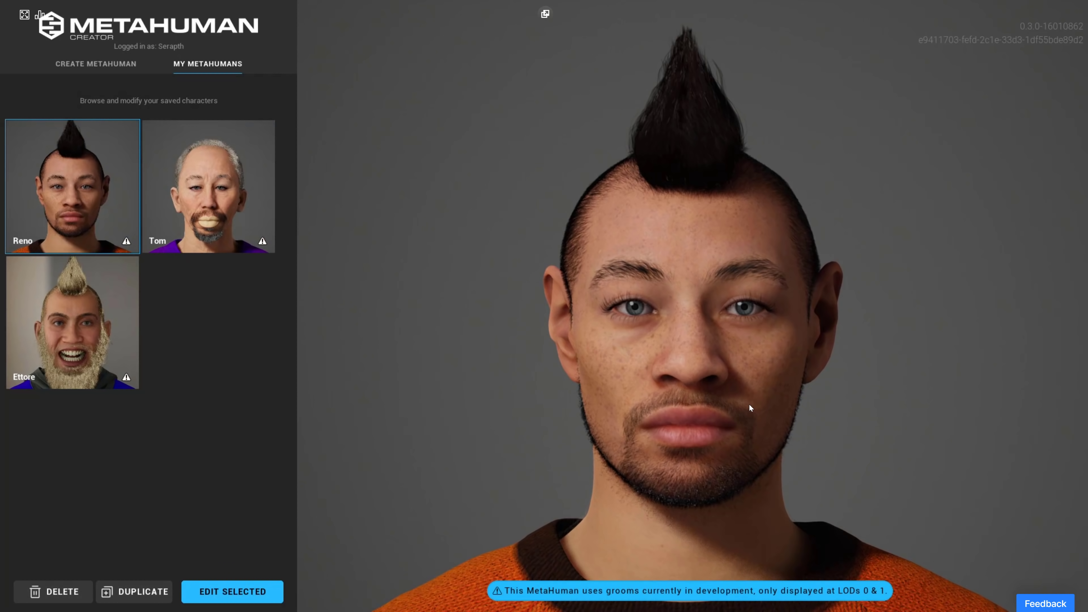
pyautogui.moveTo(632, 414); pyautogui.dragTo(475, 455)
pyautogui.scroll(-5, 475, 455)
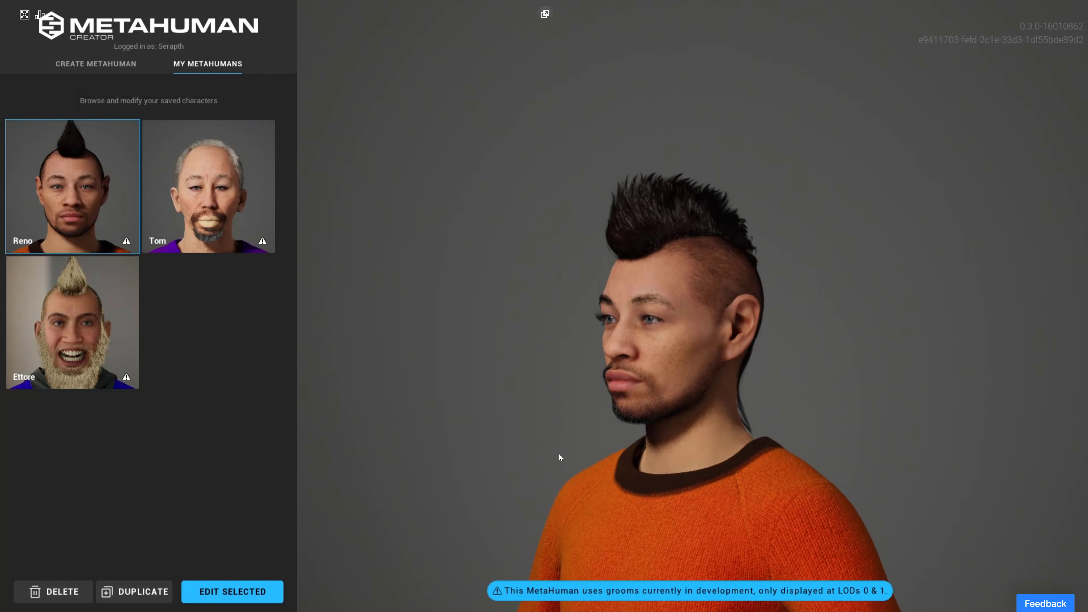
# Open the saved Reno MetaHuman for editing and switch from the animation preview to Sculpt mode
pyautogui.scroll(-5, 661, 360)
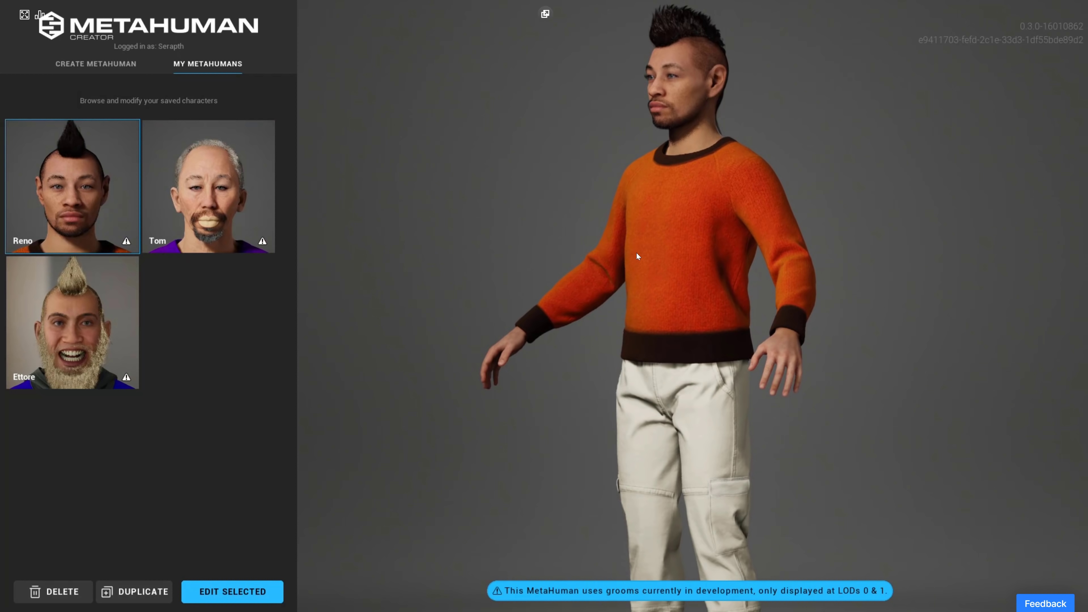
pyautogui.click(248, 584)
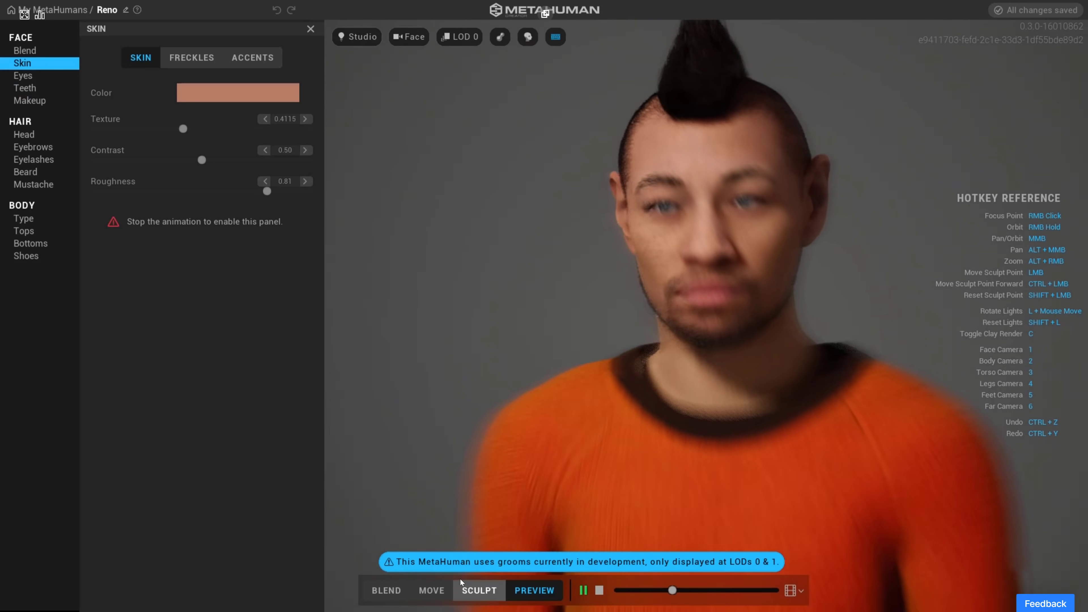
pyautogui.click(431, 590)
pyautogui.click(479, 590)
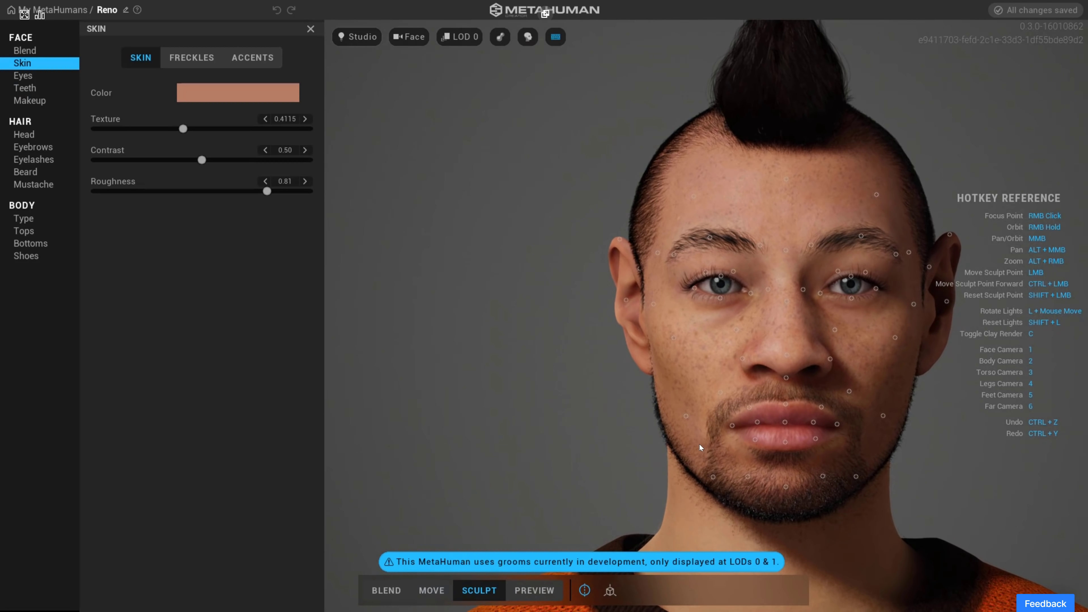
# View Reno's full body and compare the Move and Sculpt controls on the face, ending in Sculpt mode
pyautogui.press('2')
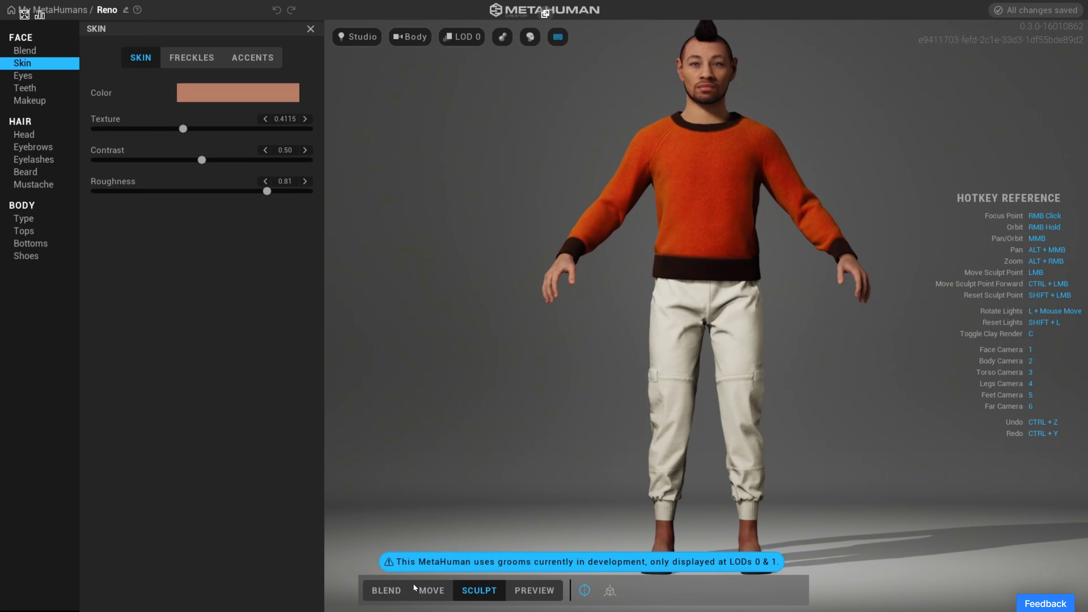
pyautogui.click(431, 591)
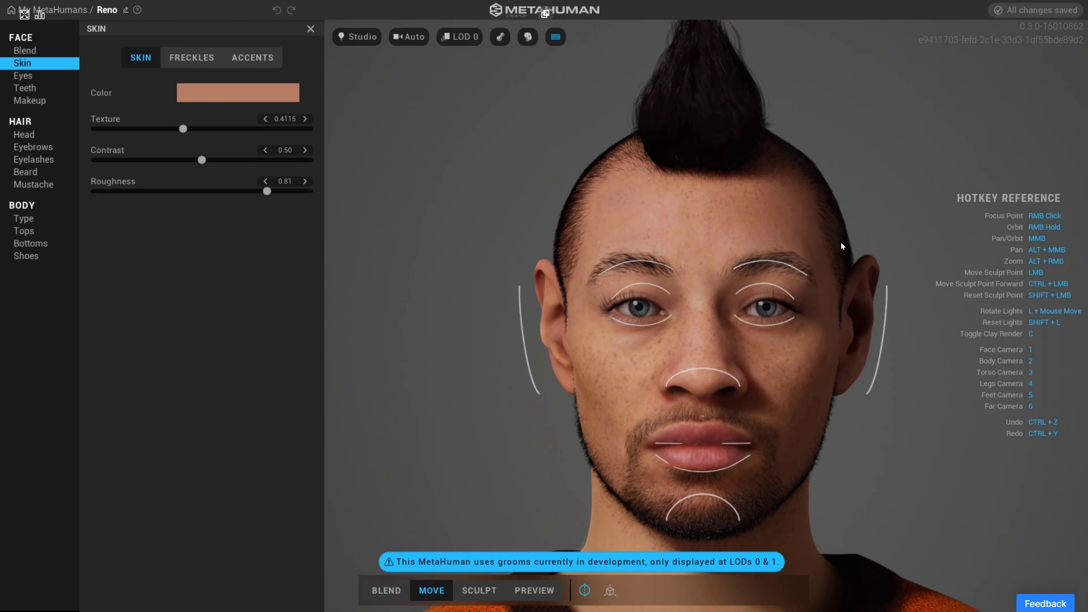
pyautogui.click(479, 590)
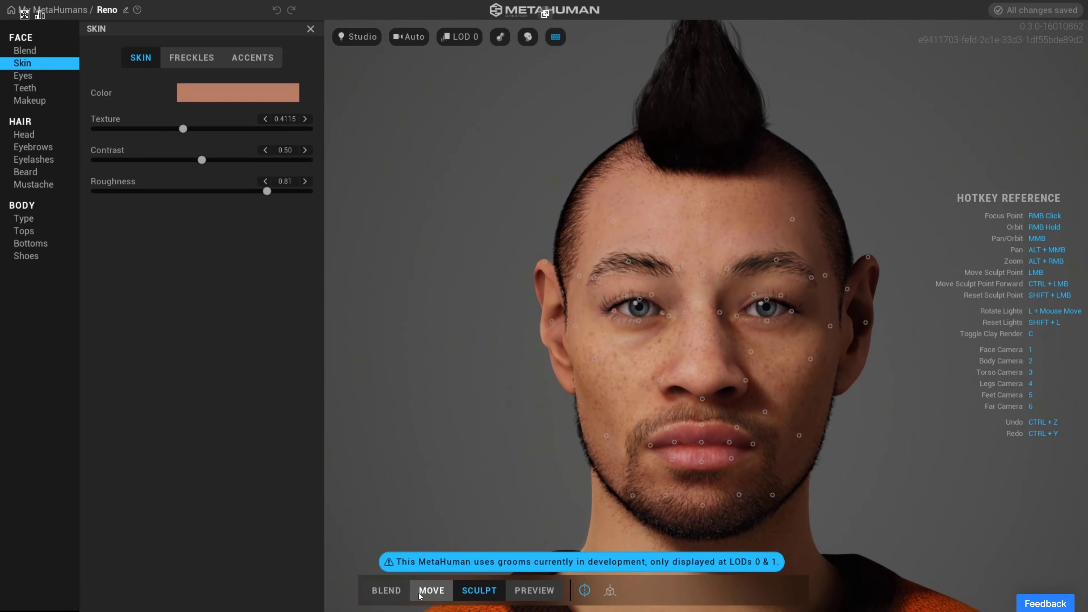
pyautogui.click(431, 590)
pyautogui.click(471, 591)
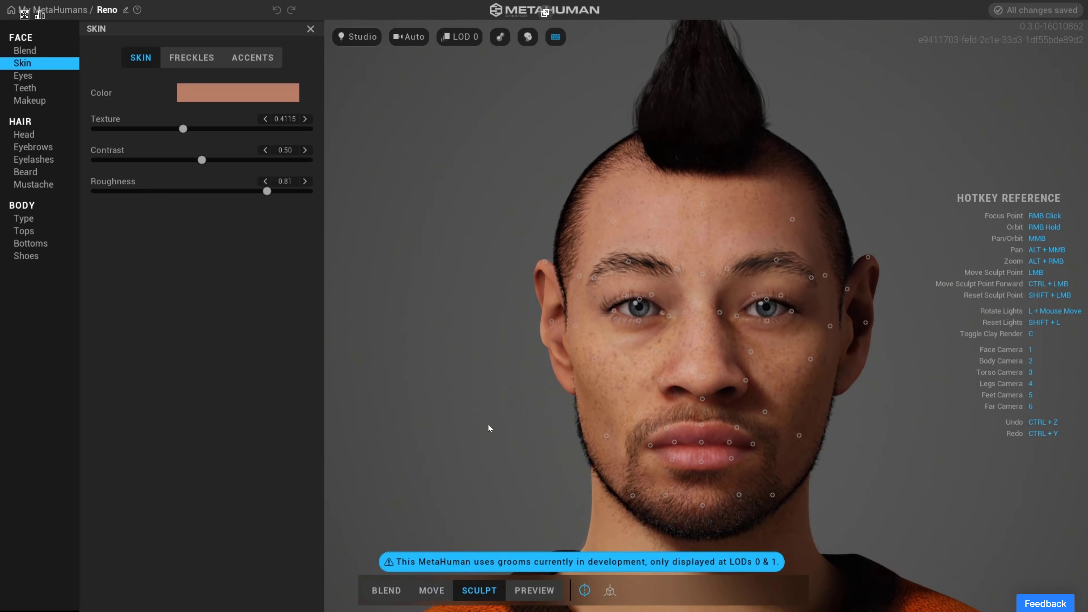
# Examine Reno's face from a three-quarter angle with the sculpt points shown, and pull the view back to the shoulders
pyautogui.moveTo(734, 460); pyautogui.dragTo(537, 453, button='right')
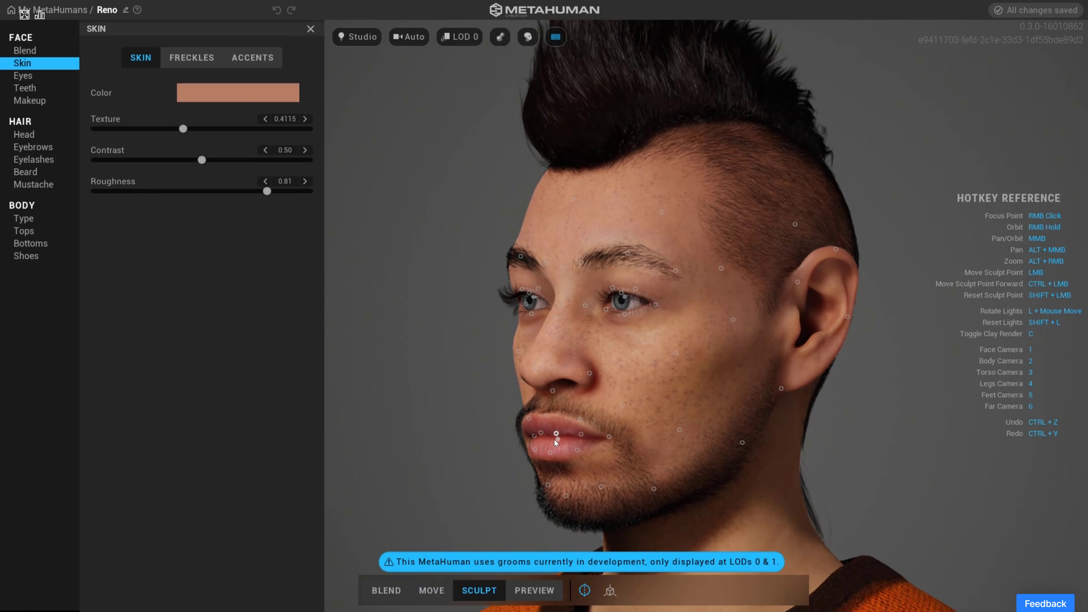
pyautogui.hotkey('alt', 'Tab')
pyautogui.press('2')
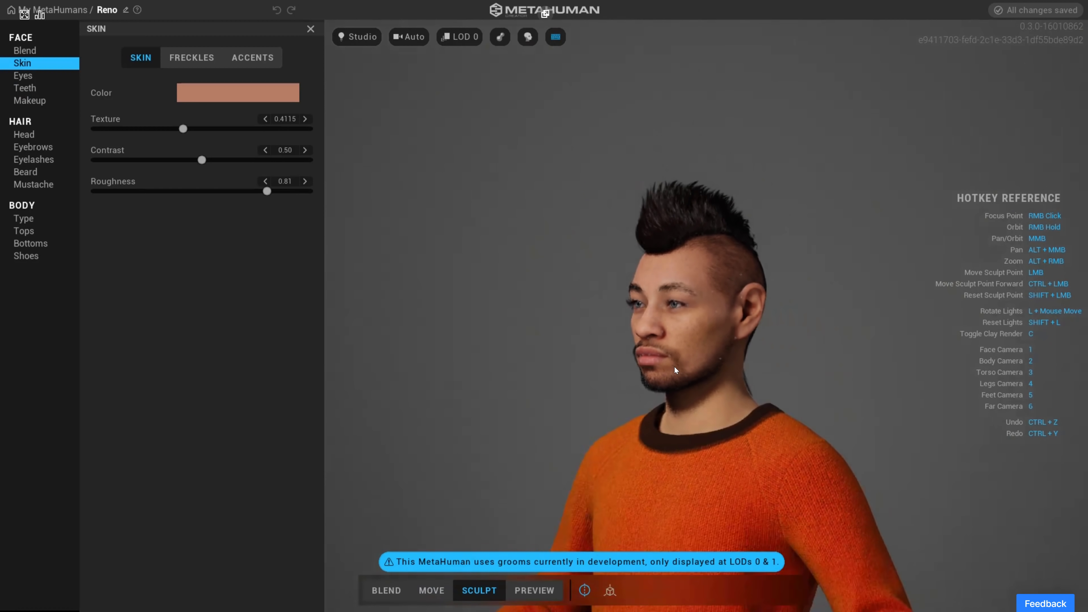